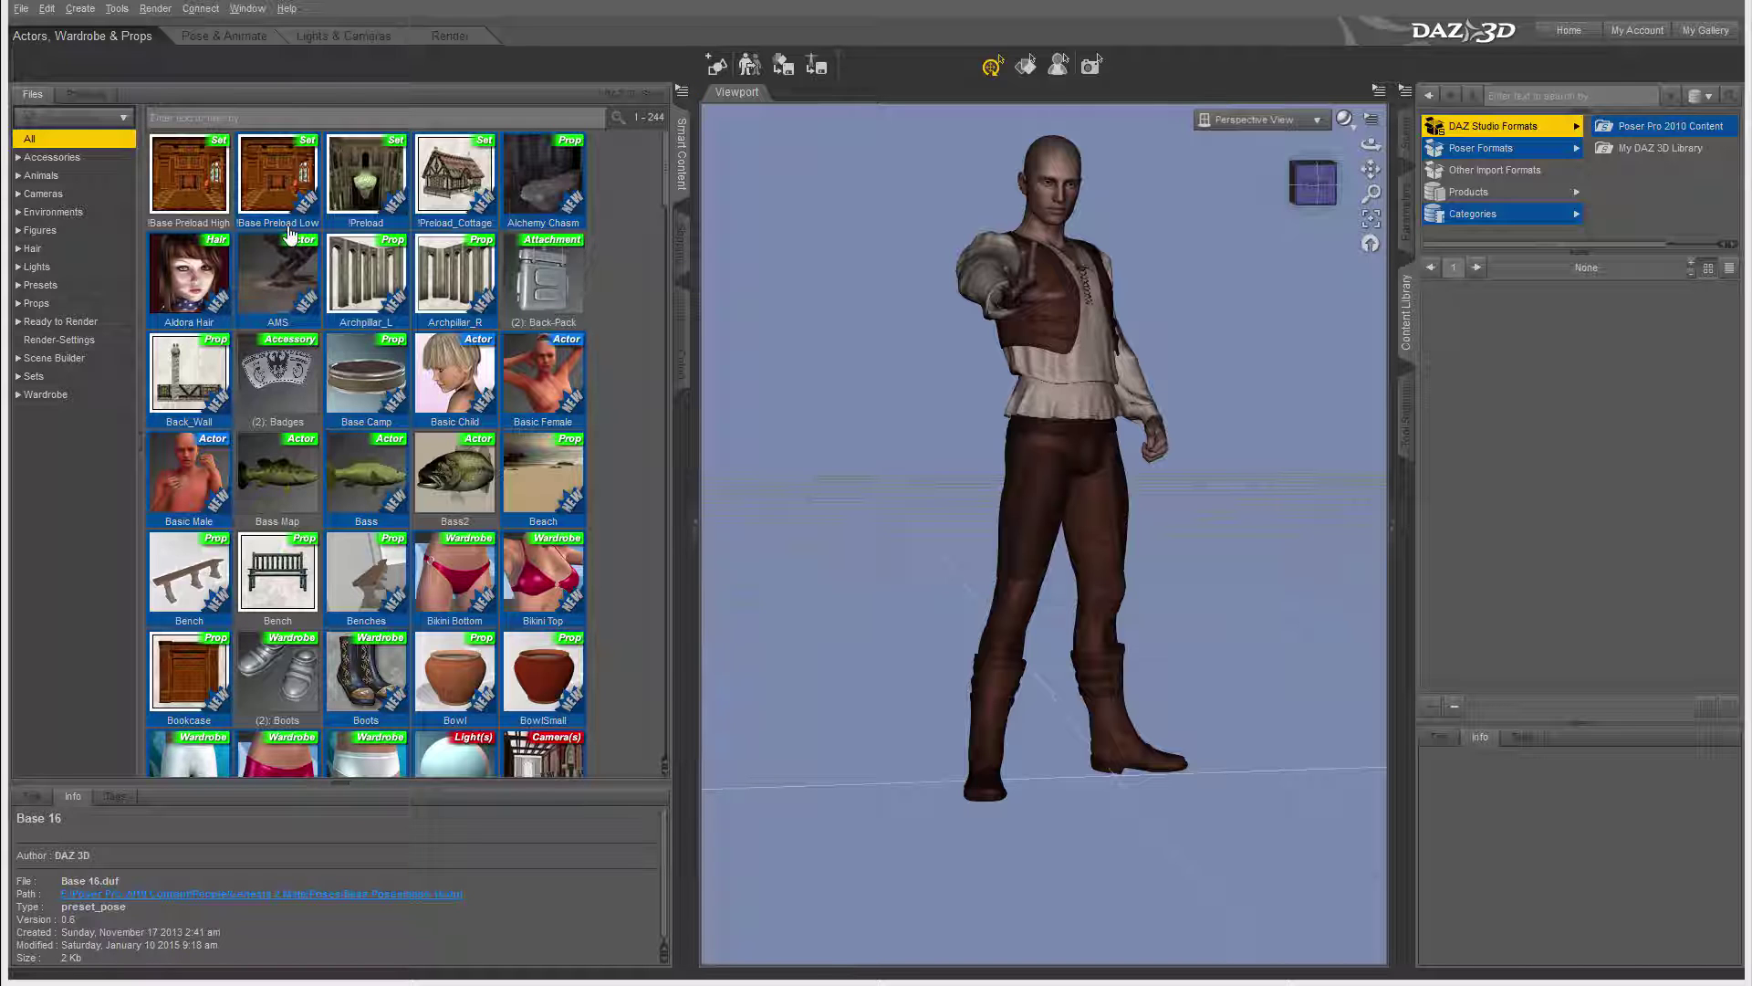
Browse installed products, view the African Elephant details, then return to the content files list.
{"action": "left_click", "coordinate": [87, 95]}
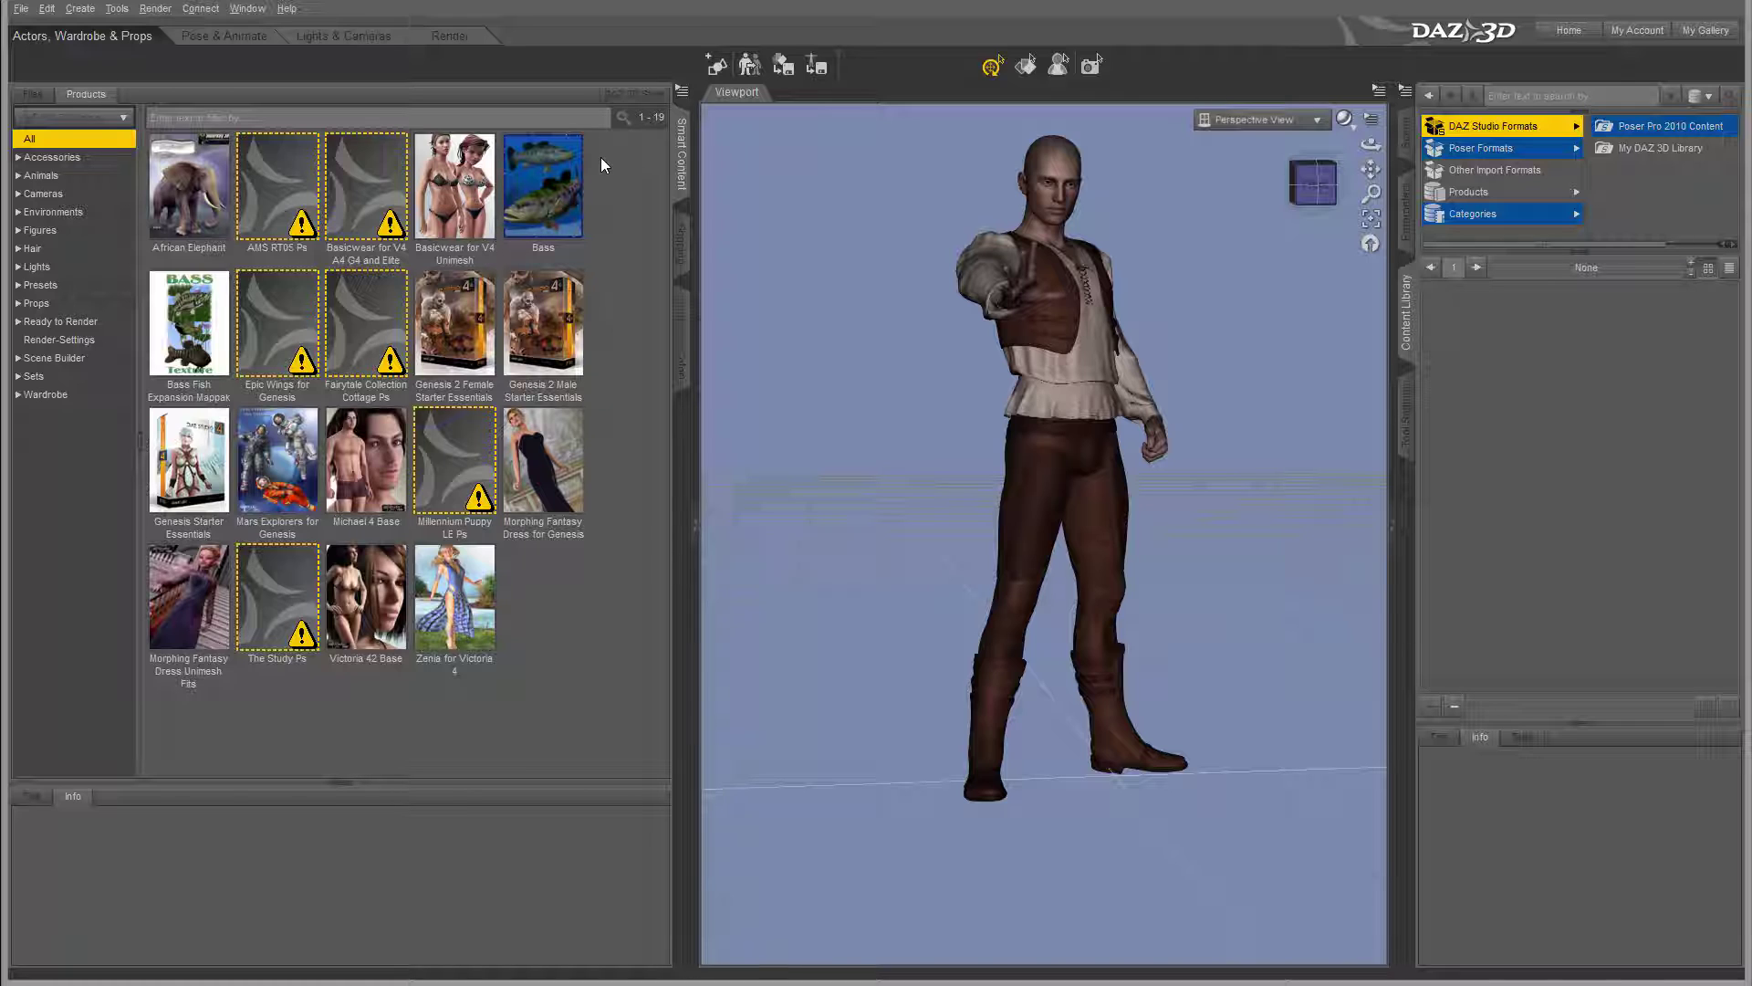
{"action": "left_click", "coordinate": [176, 189]}
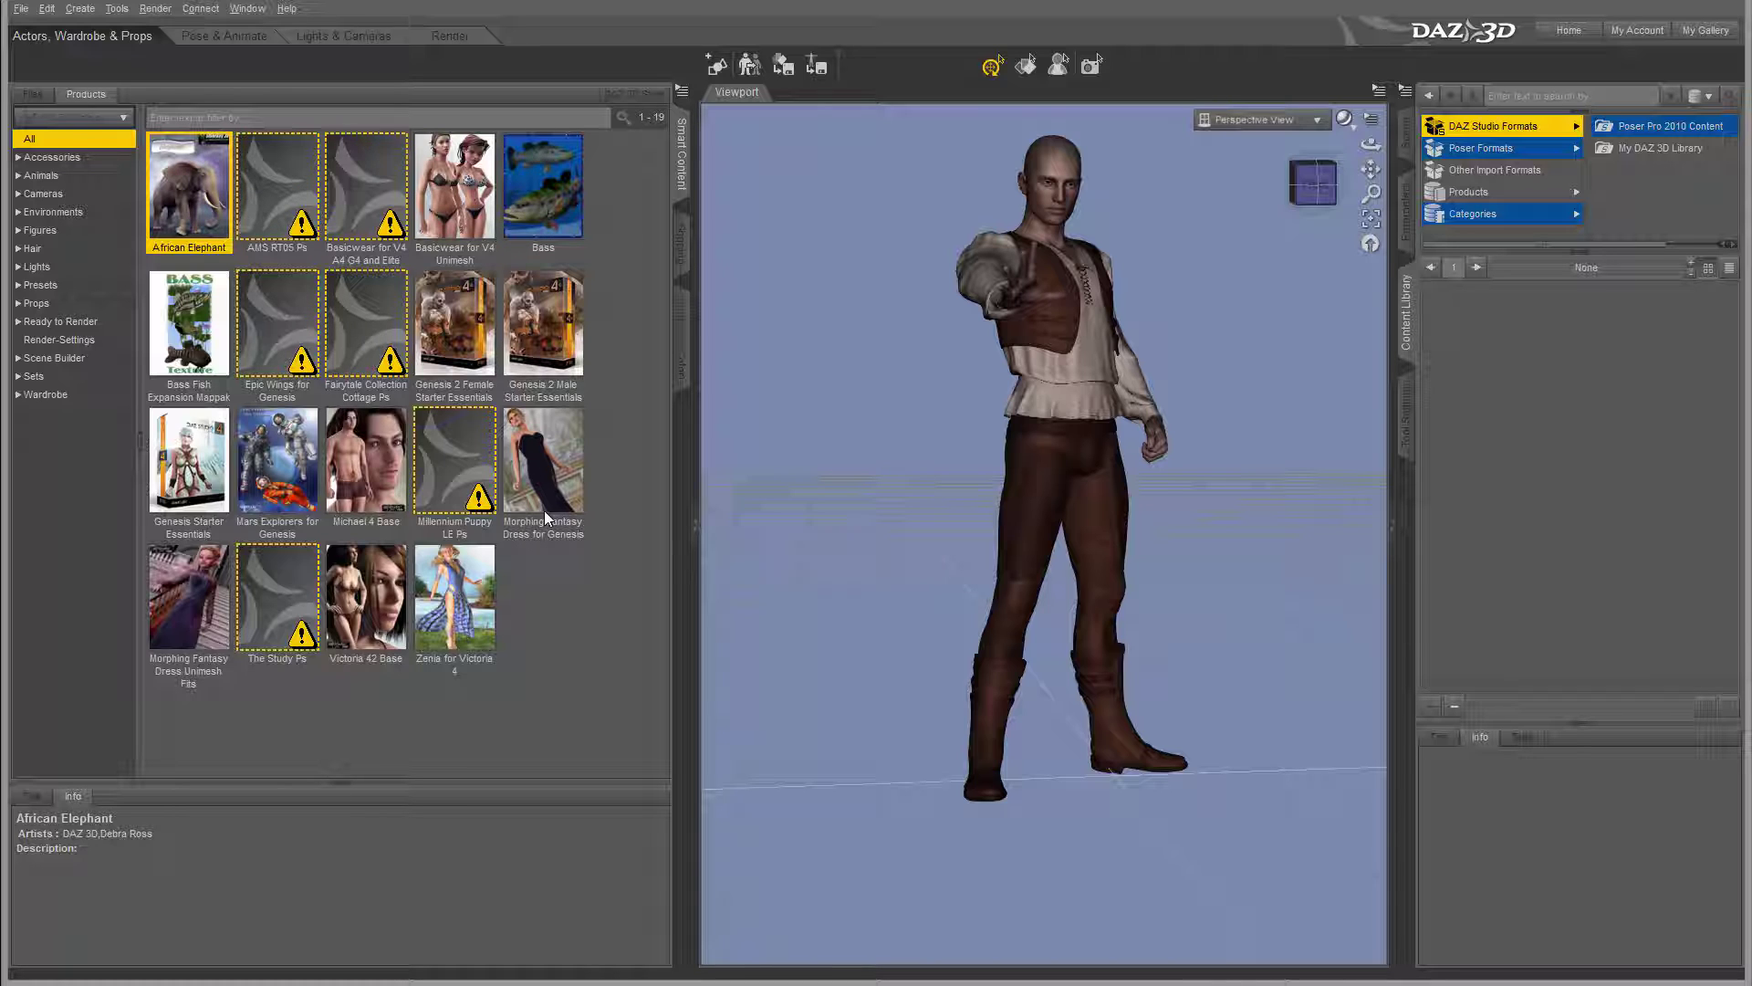
{"action": "left_click", "coordinate": [41, 95]}
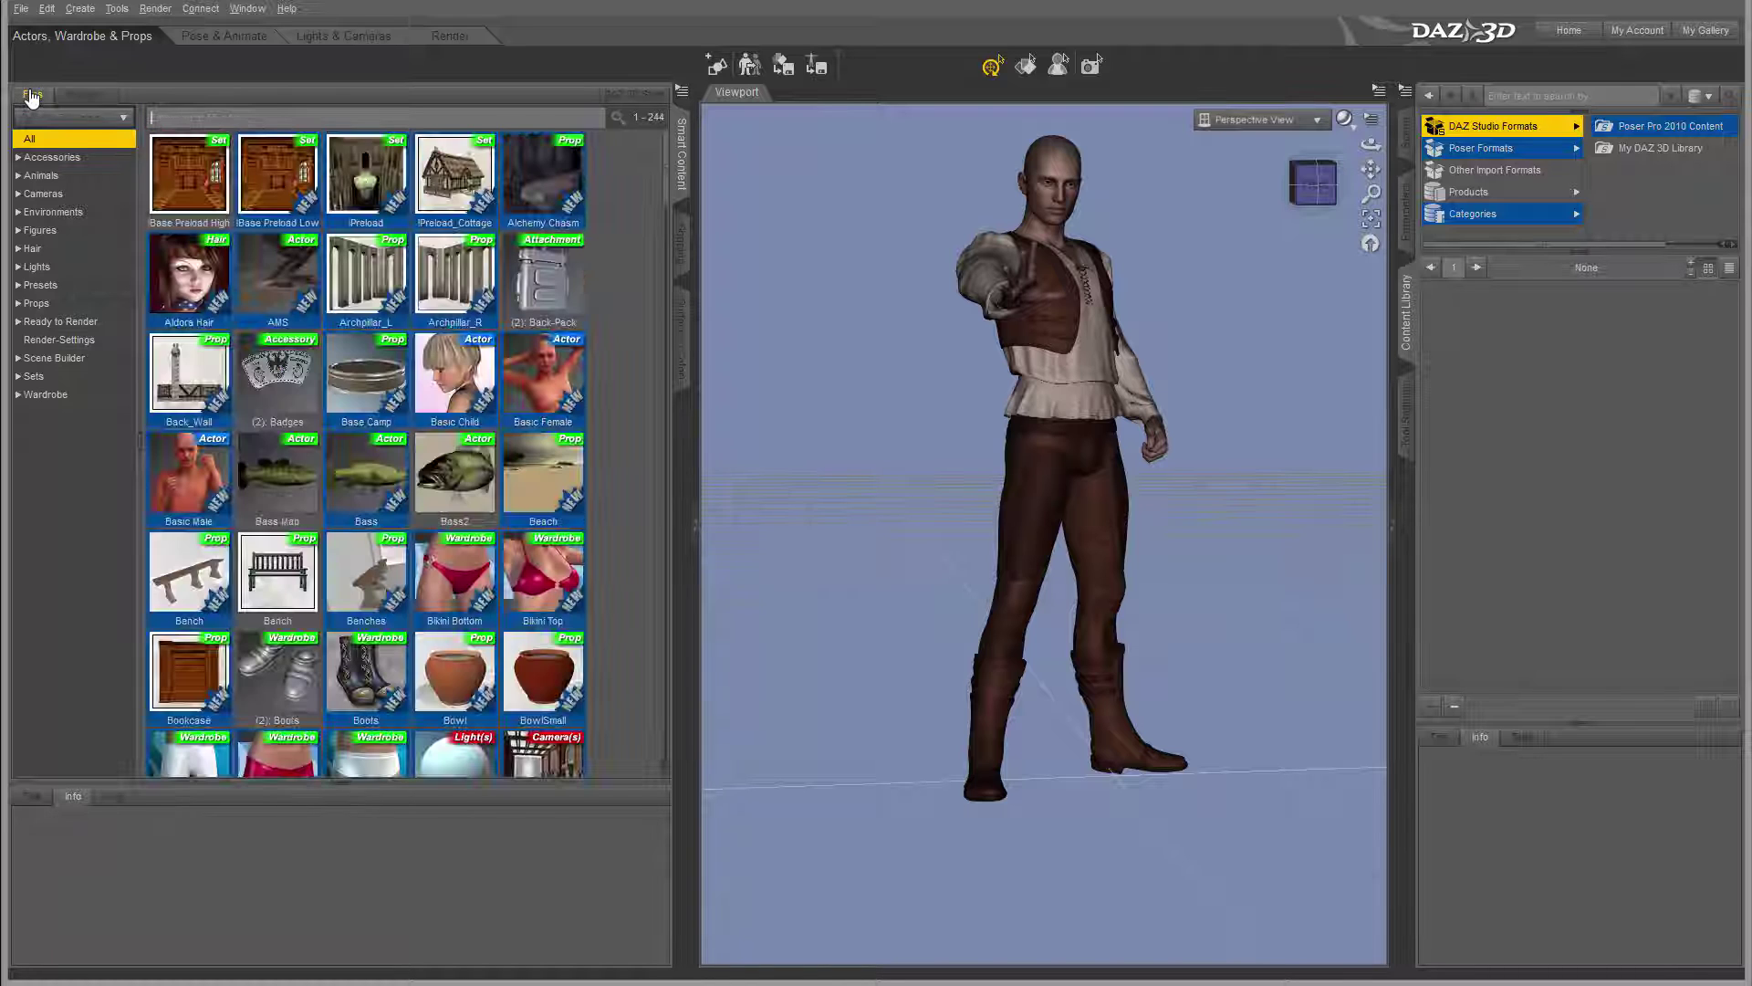
Open the Shaping presets, select the figure, orbit slightly, and select its head.
{"action": "left_click", "coordinate": [682, 247]}
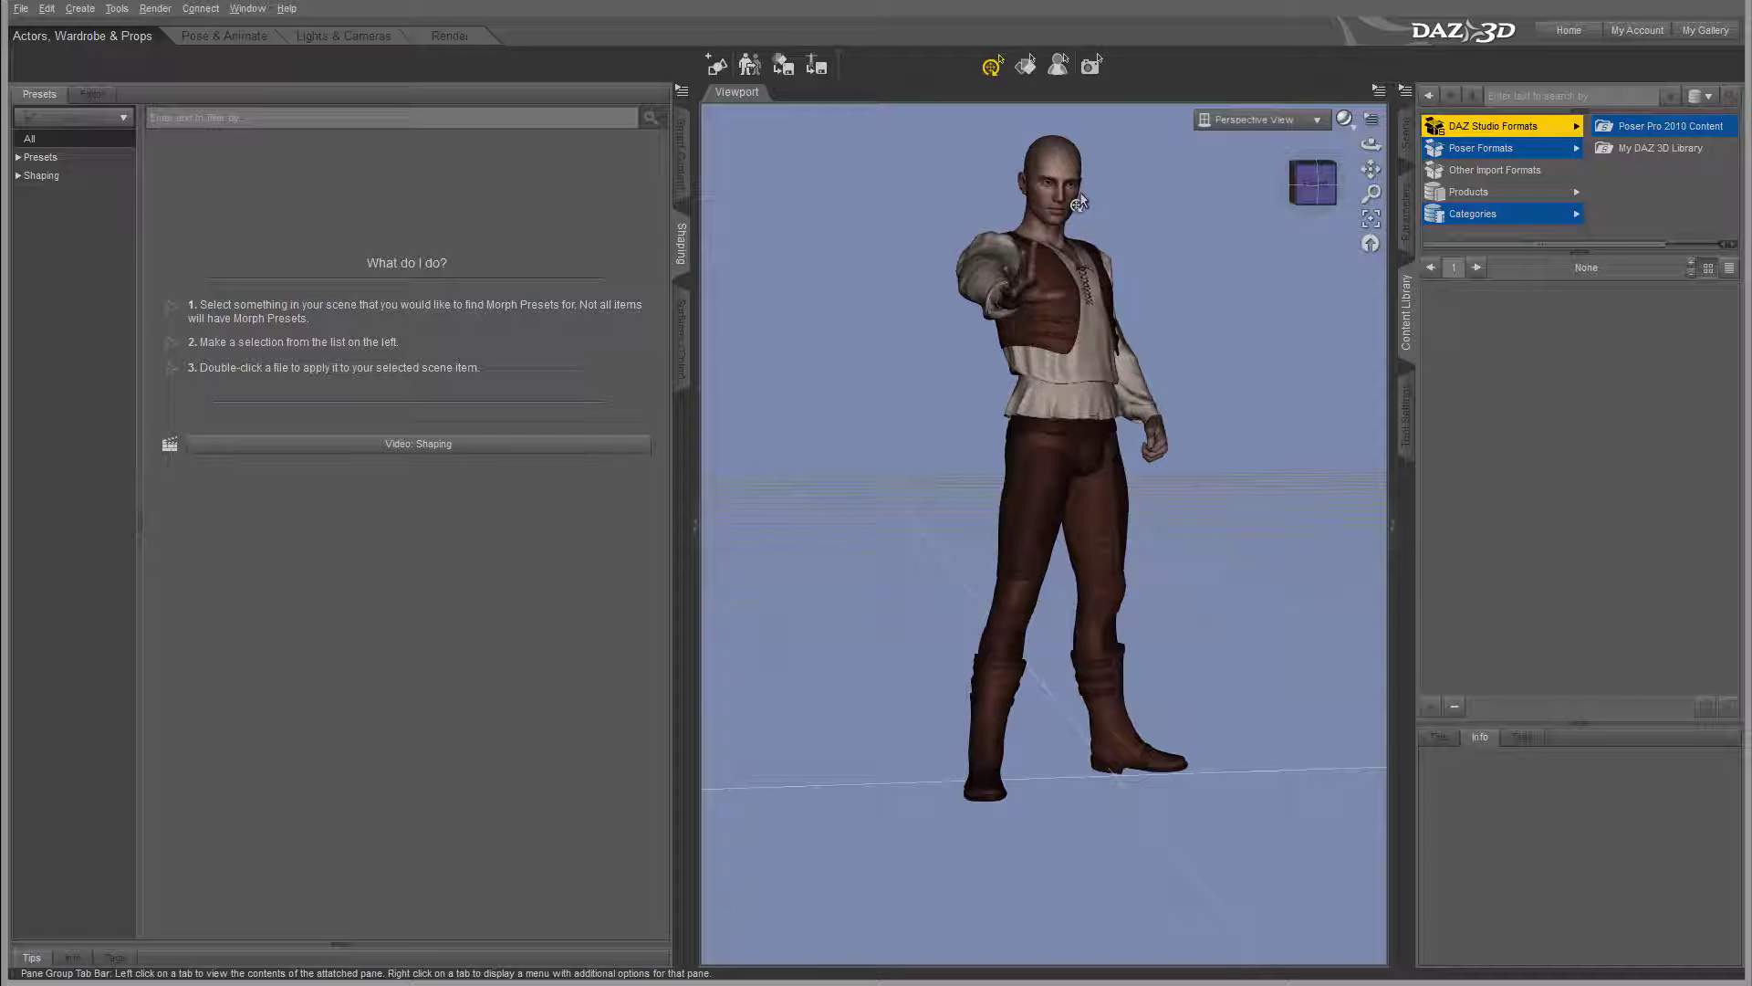
{"action": "left_click", "coordinate": [1069, 493]}
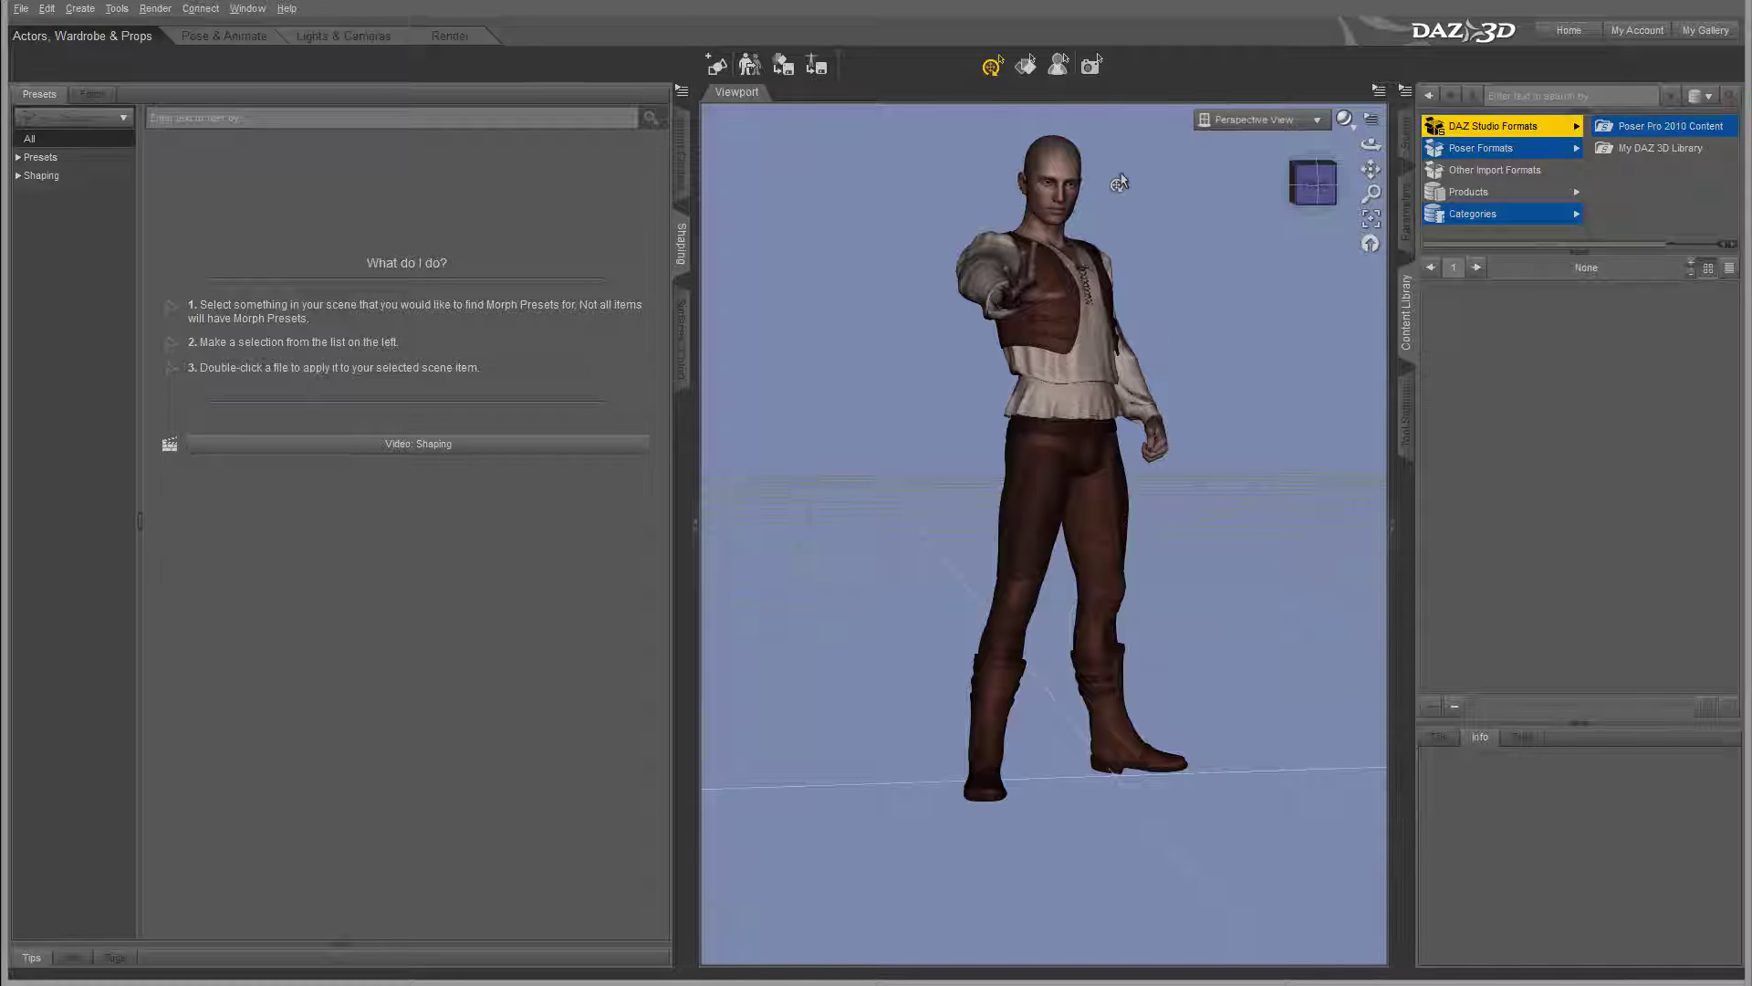
{"action": "left_click", "coordinate": [1315, 187]}
{"action": "mouse_move", "coordinate": [1314, 187]}
{"action": "left_mouse_down"}
{"action": "mouse_move", "coordinate": [1292, 187]}
{"action": "mouse_move", "coordinate": [1351, 187]}
{"action": "mouse_move", "coordinate": [1310, 187]}
{"action": "mouse_move", "coordinate": [1328, 187]}
{"action": "left_mouse_up"}
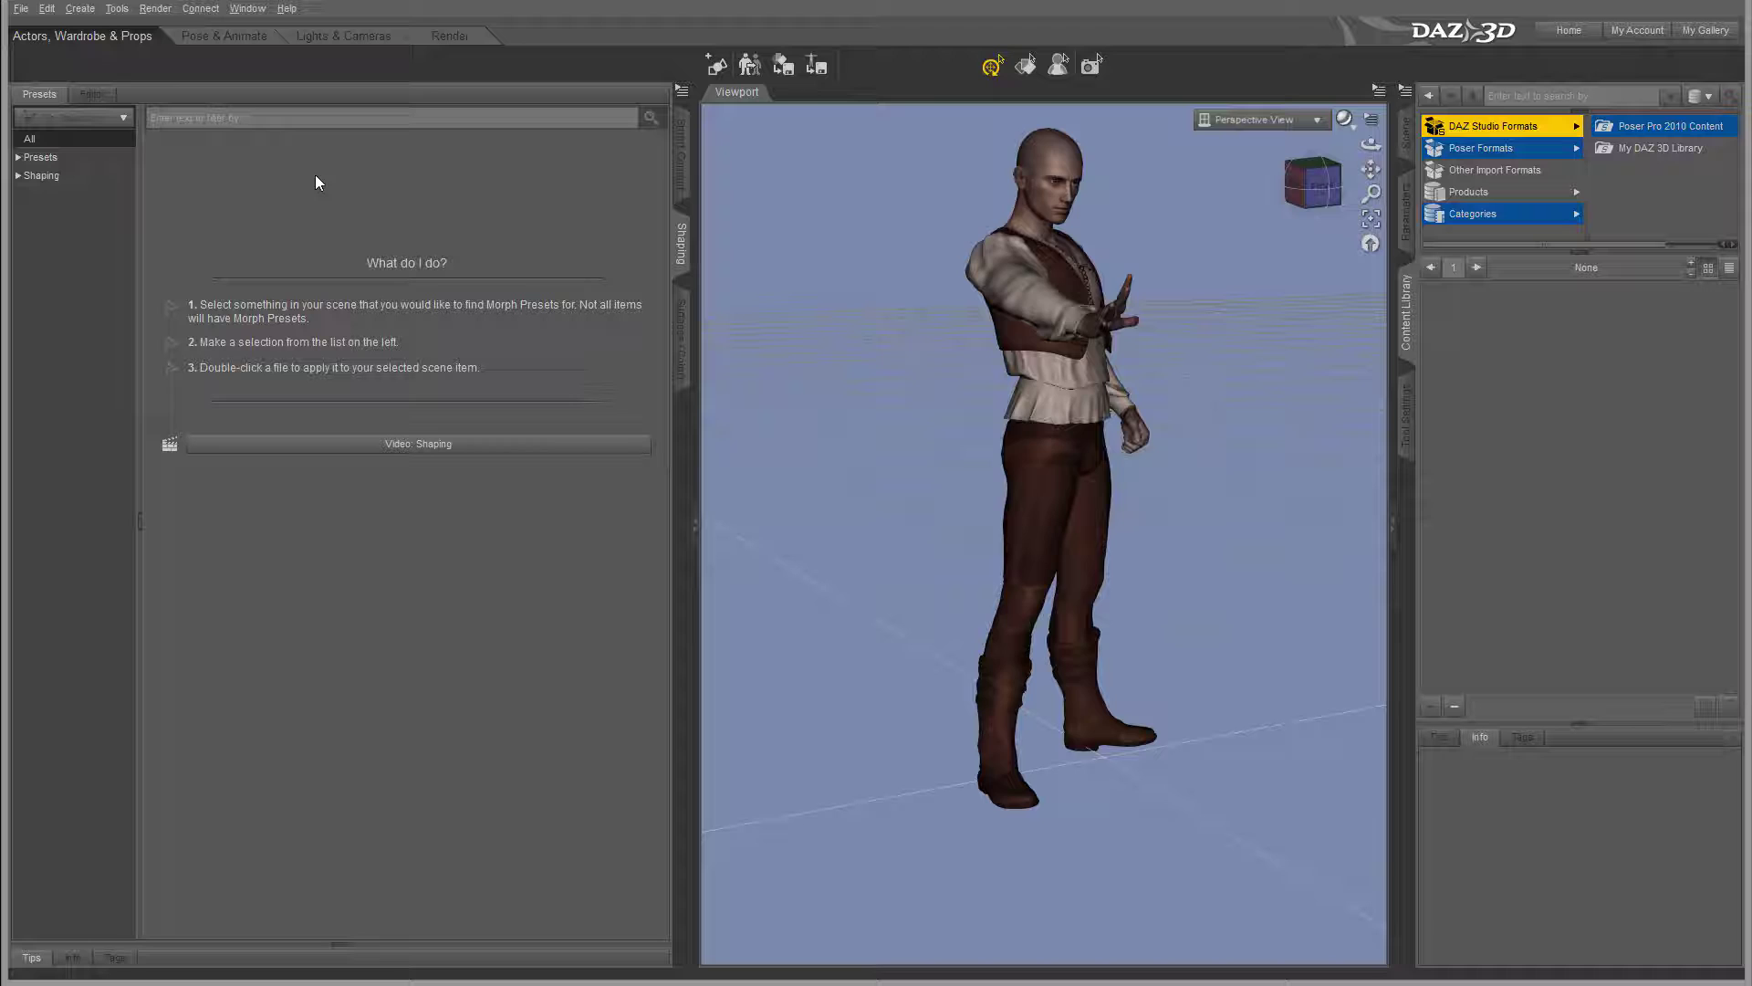
{"action": "left_click", "coordinate": [1046, 183]}
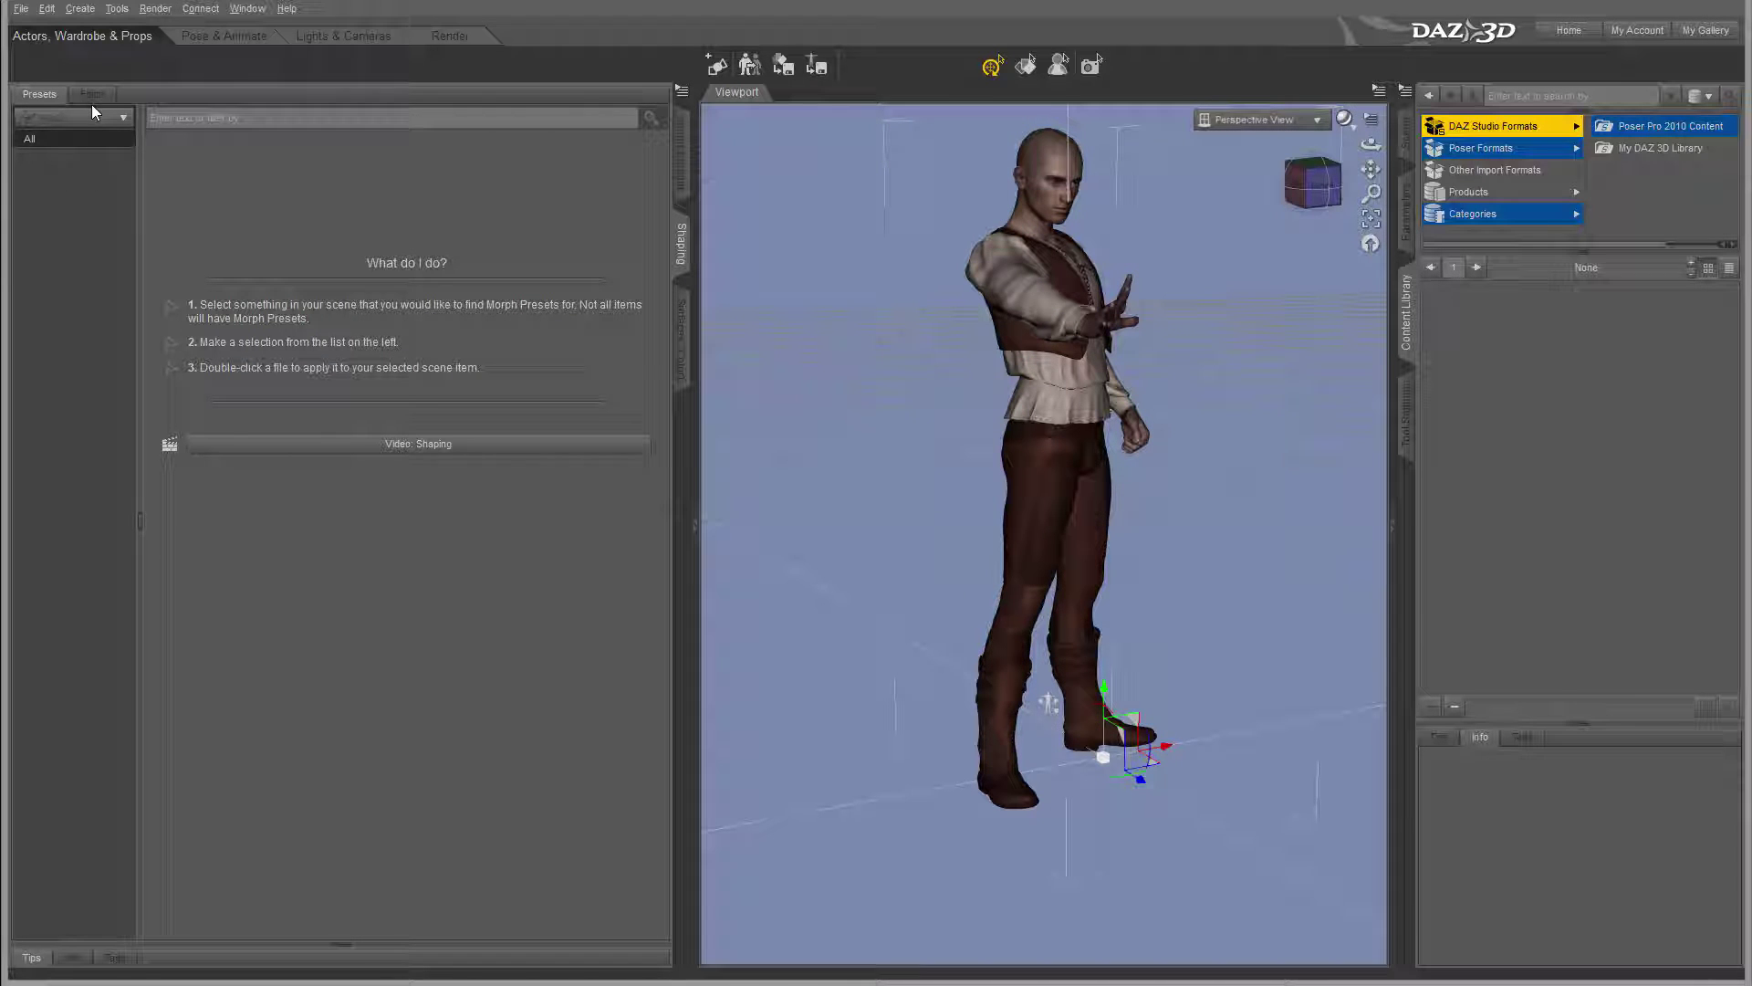
{"action": "left_click", "coordinate": [1050, 165]}
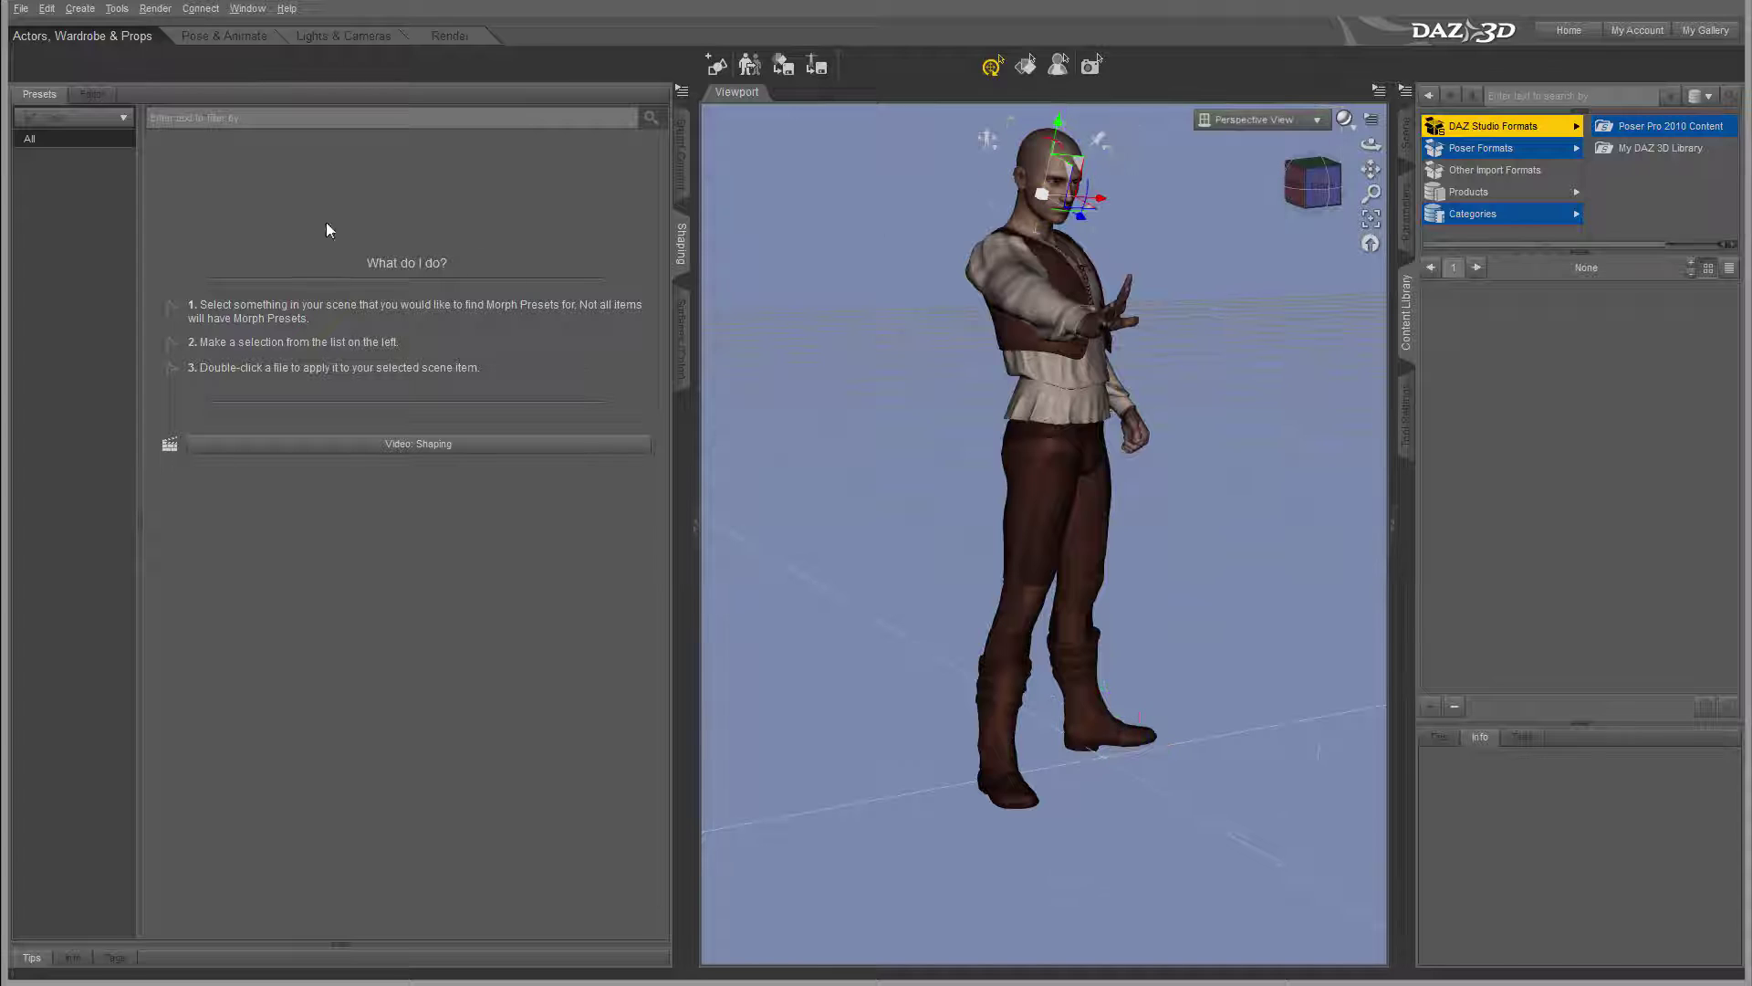
{"action": "left_click", "coordinate": [91, 95]}
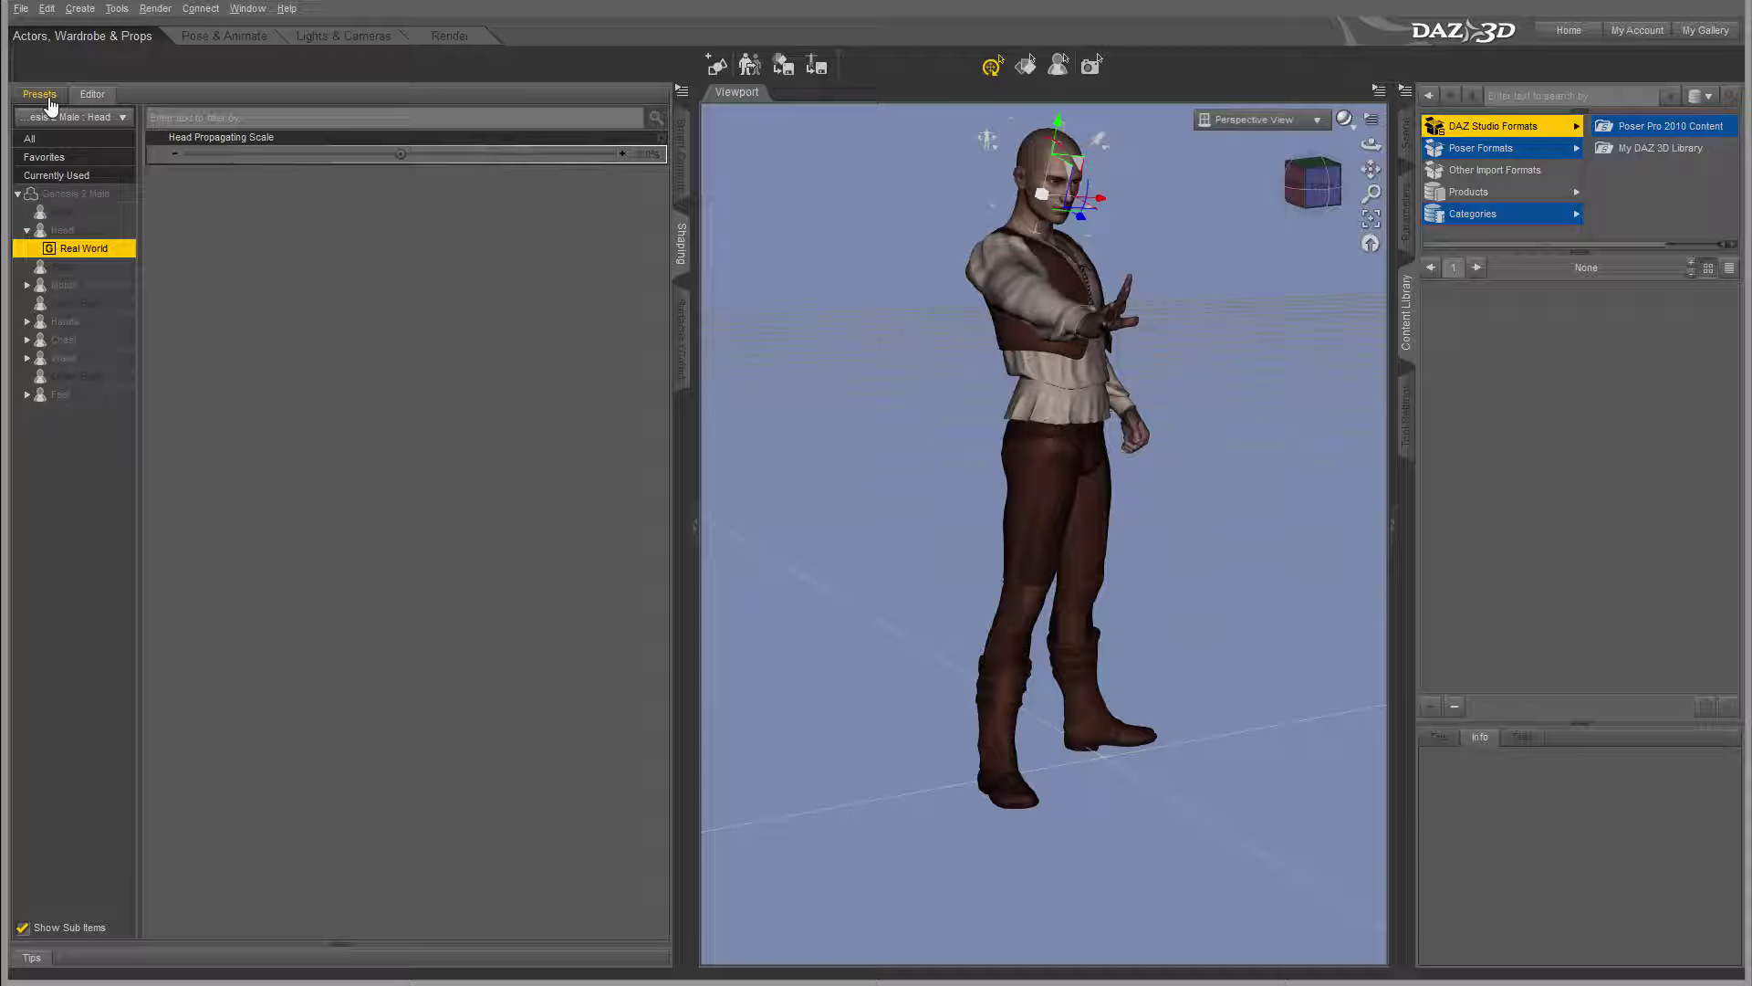
{"action": "left_click", "coordinate": [40, 95]}
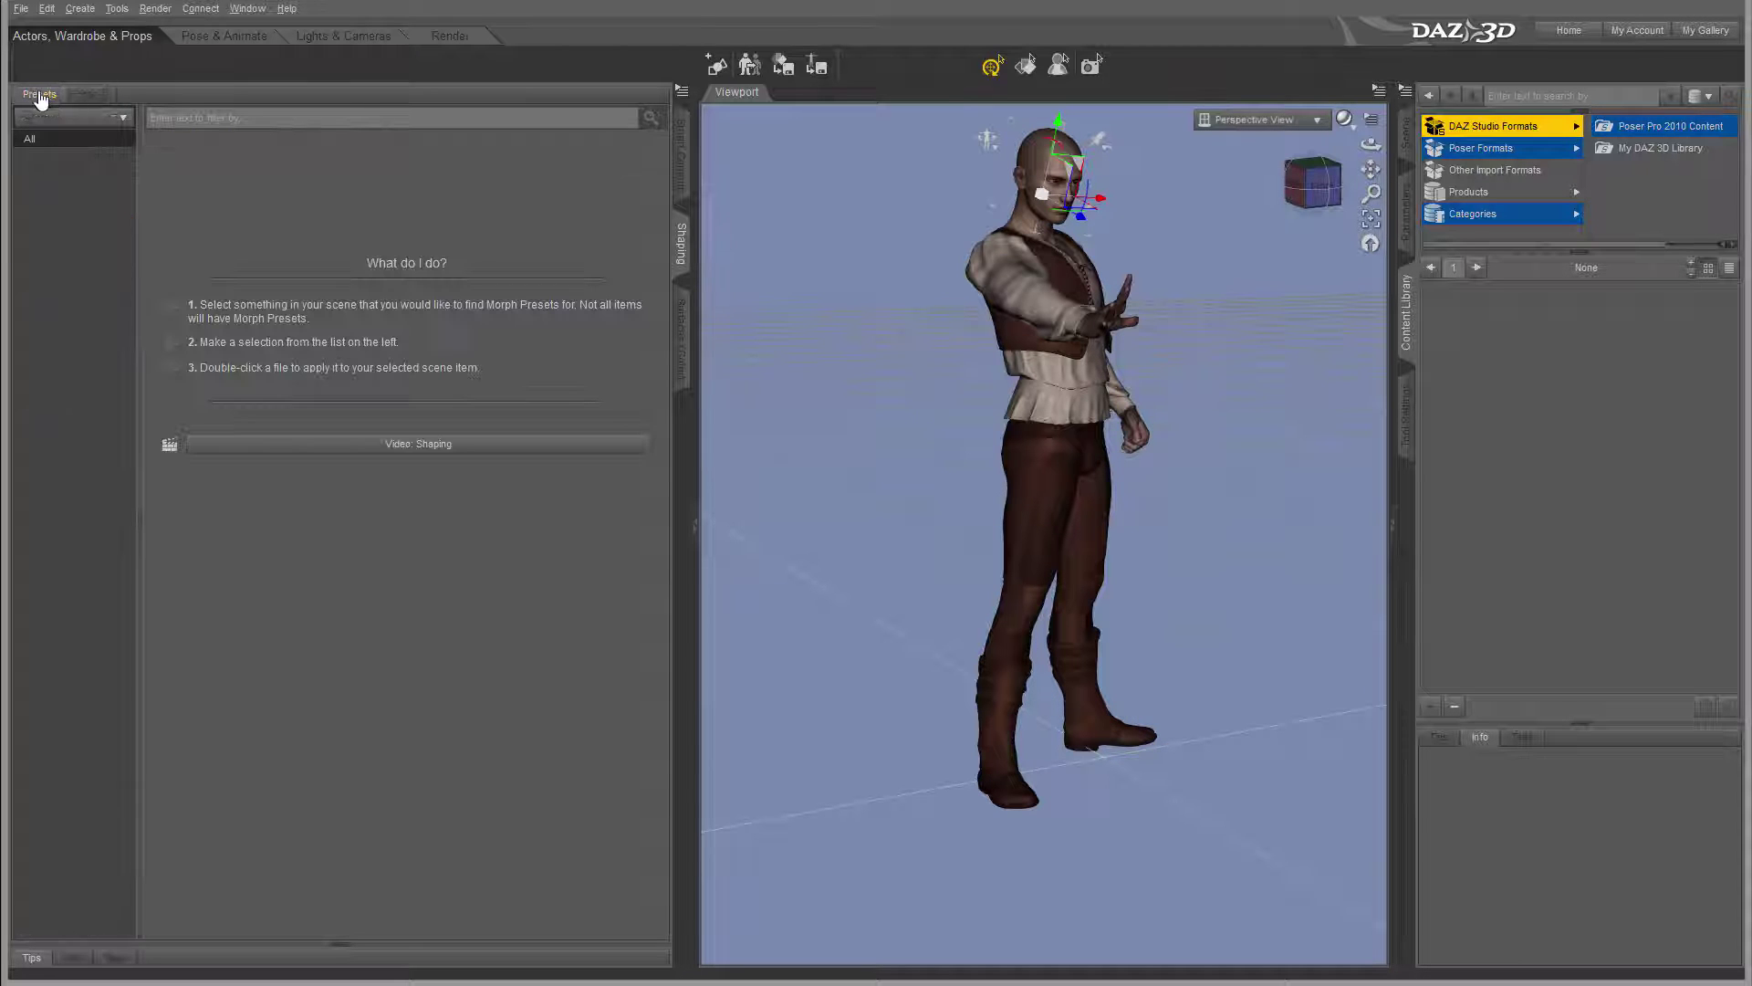
{"action": "left_click", "coordinate": [85, 144]}
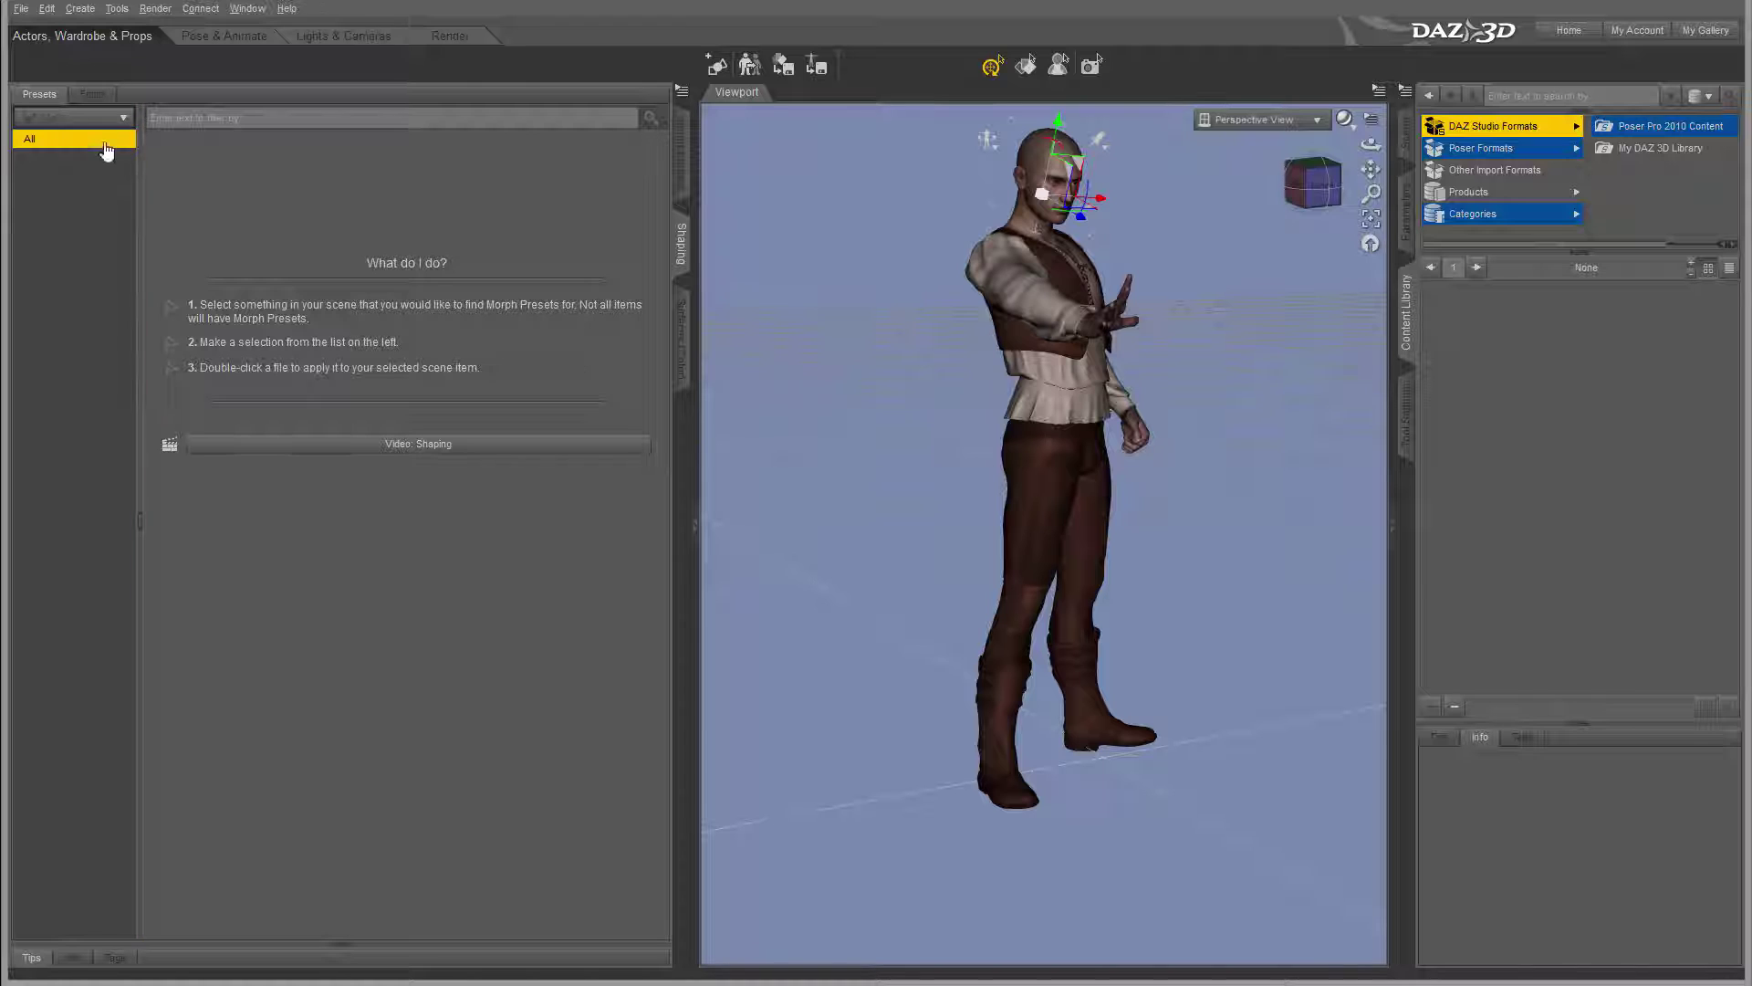
{"action": "left_click", "coordinate": [88, 97]}
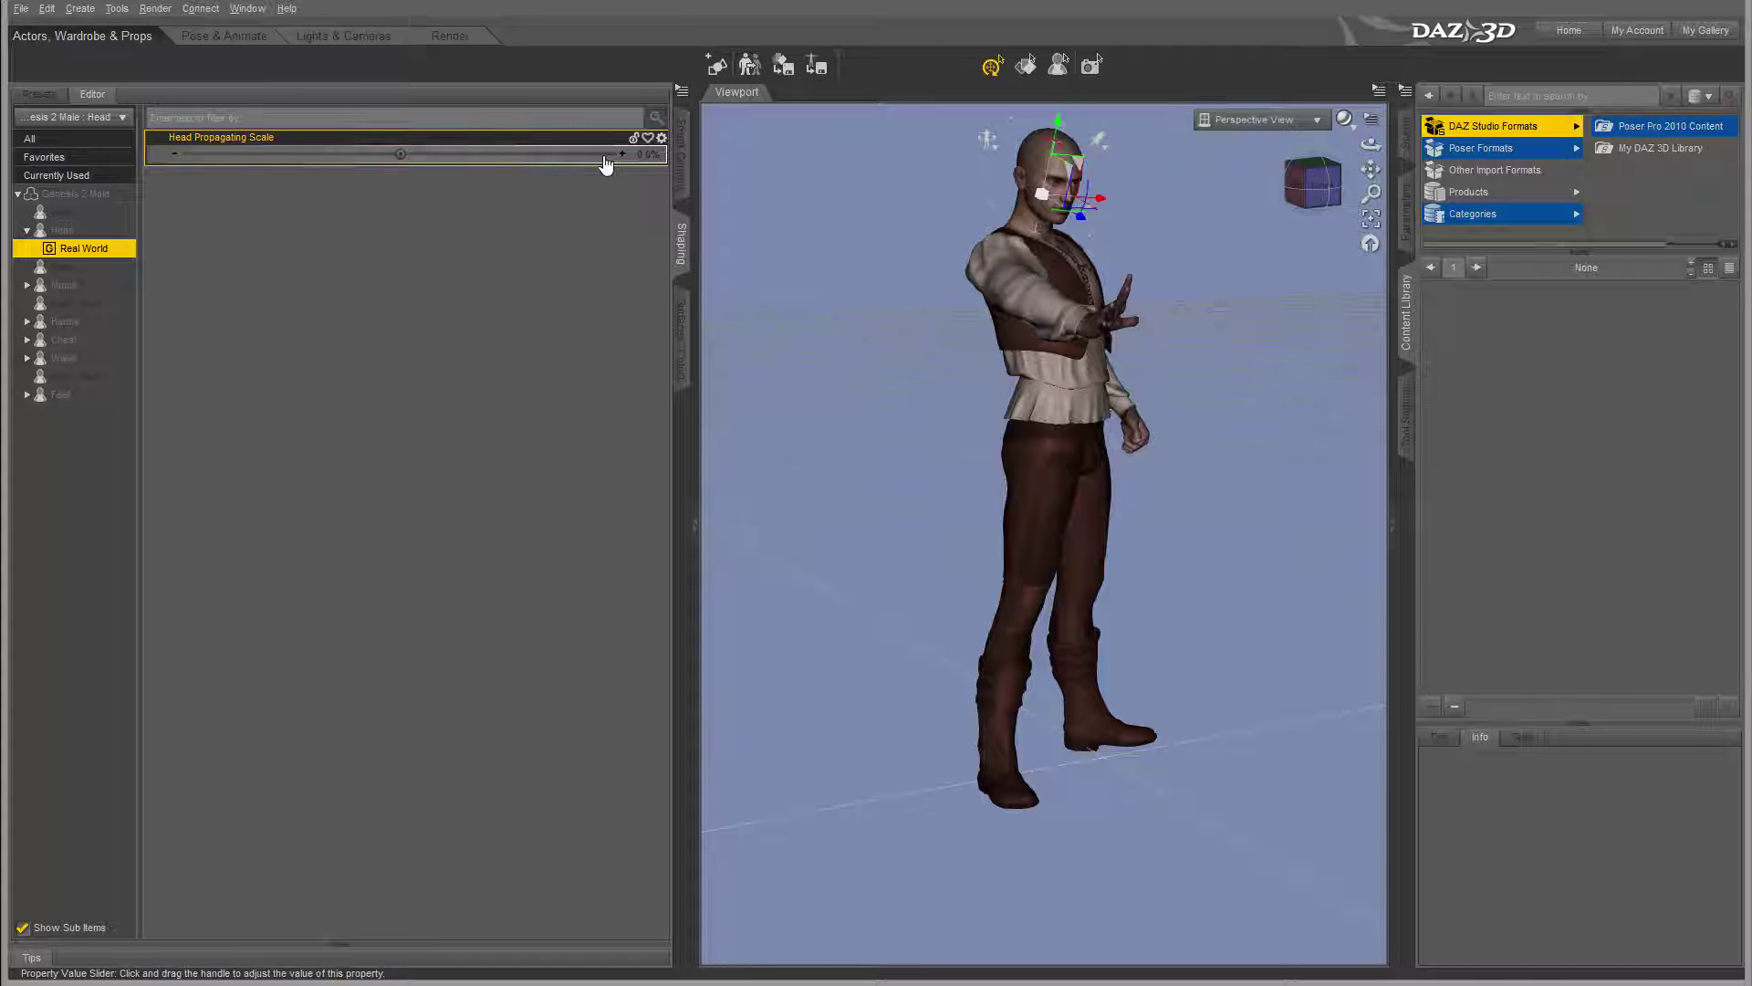
{"action": "mouse_move", "coordinate": [563, 172]}
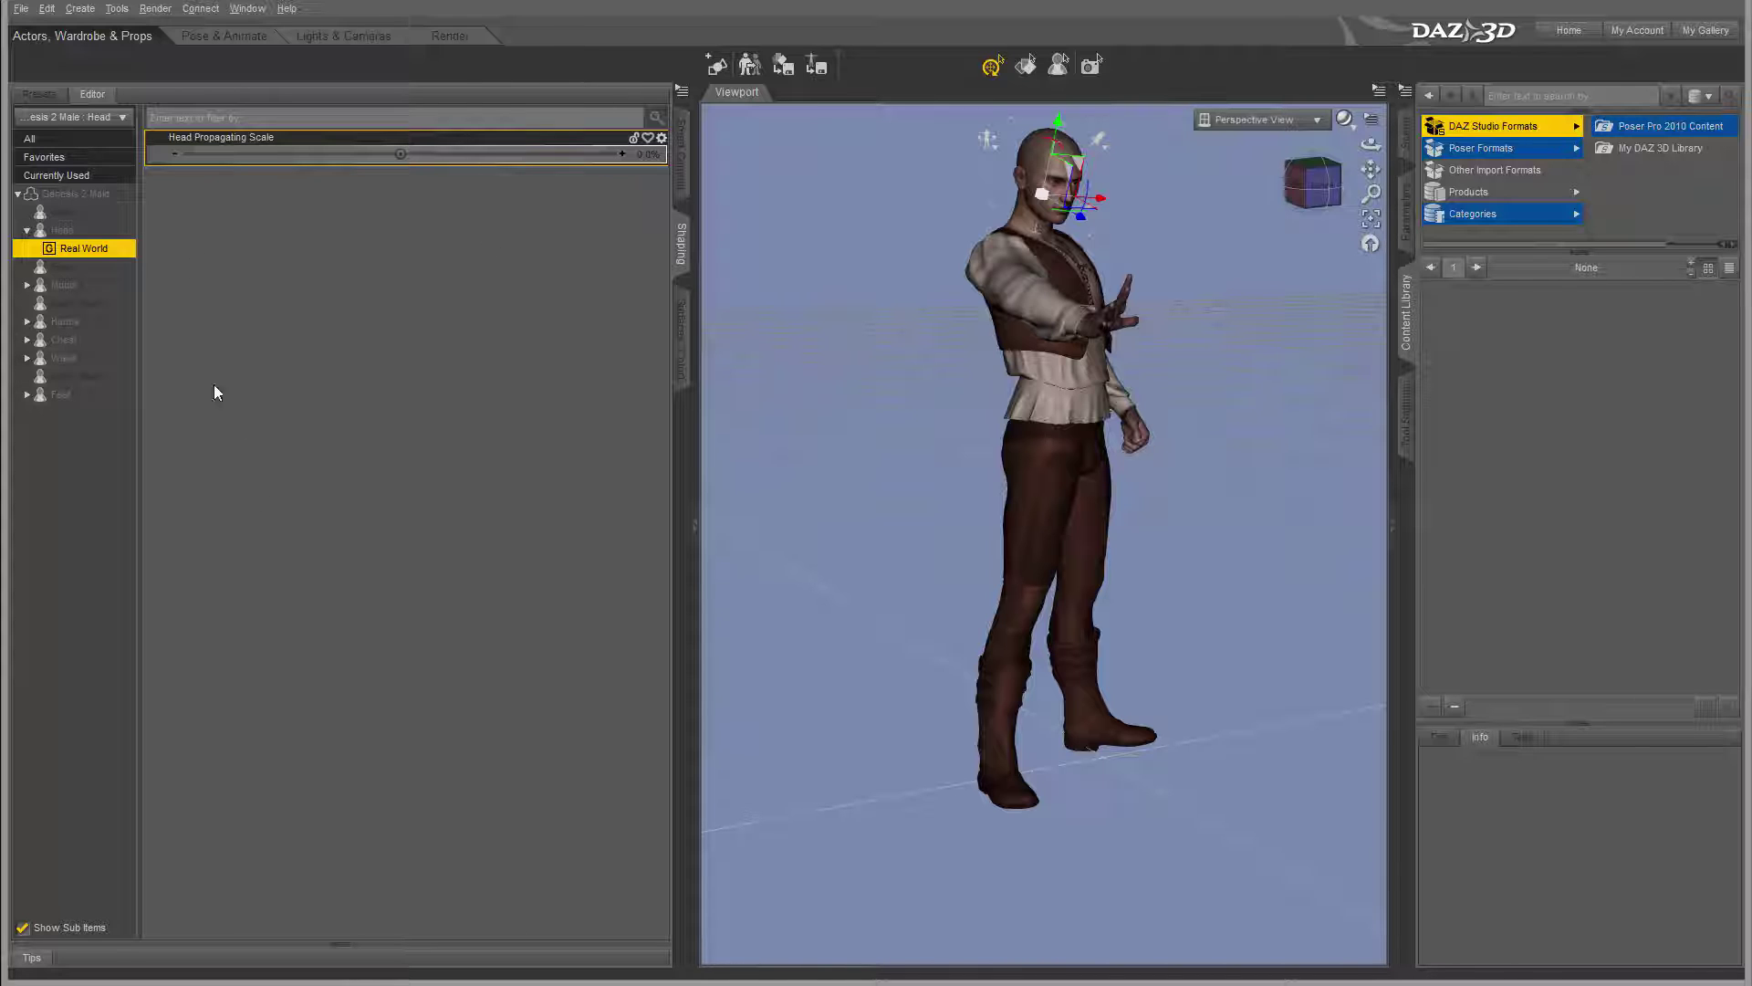
{"action": "left_click", "coordinate": [50, 341]}
{"action": "left_click", "coordinate": [27, 340]}
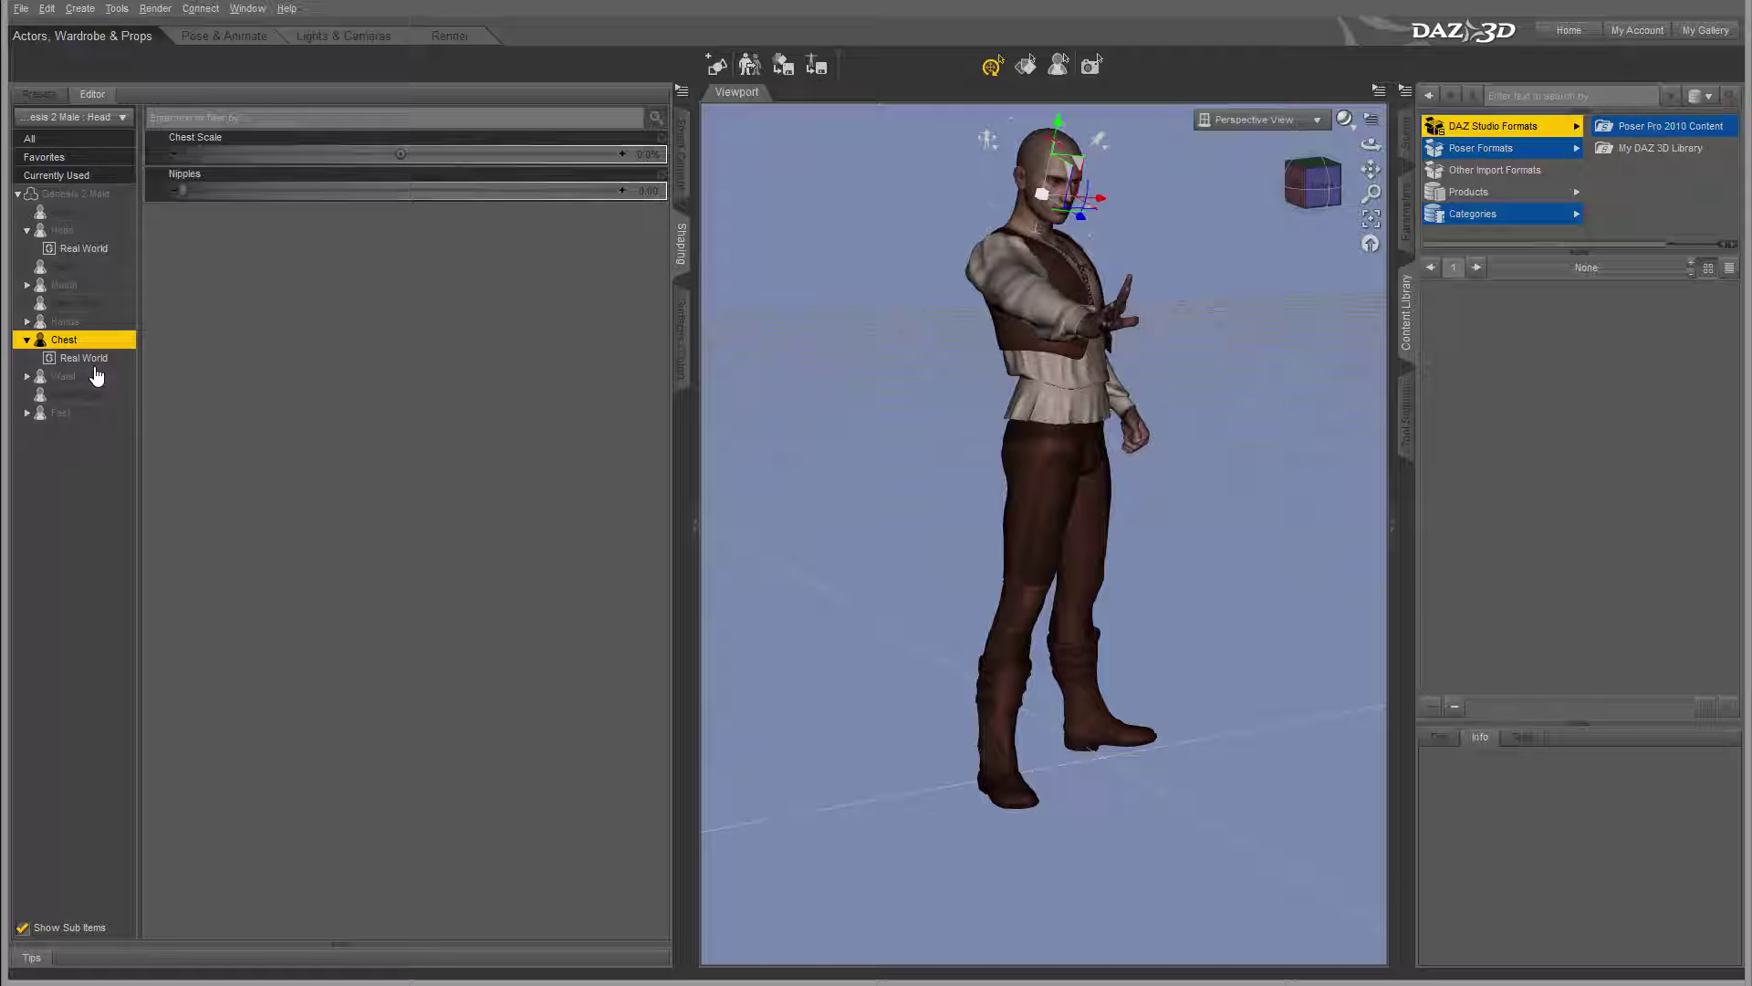
{"action": "left_click", "coordinate": [88, 358]}
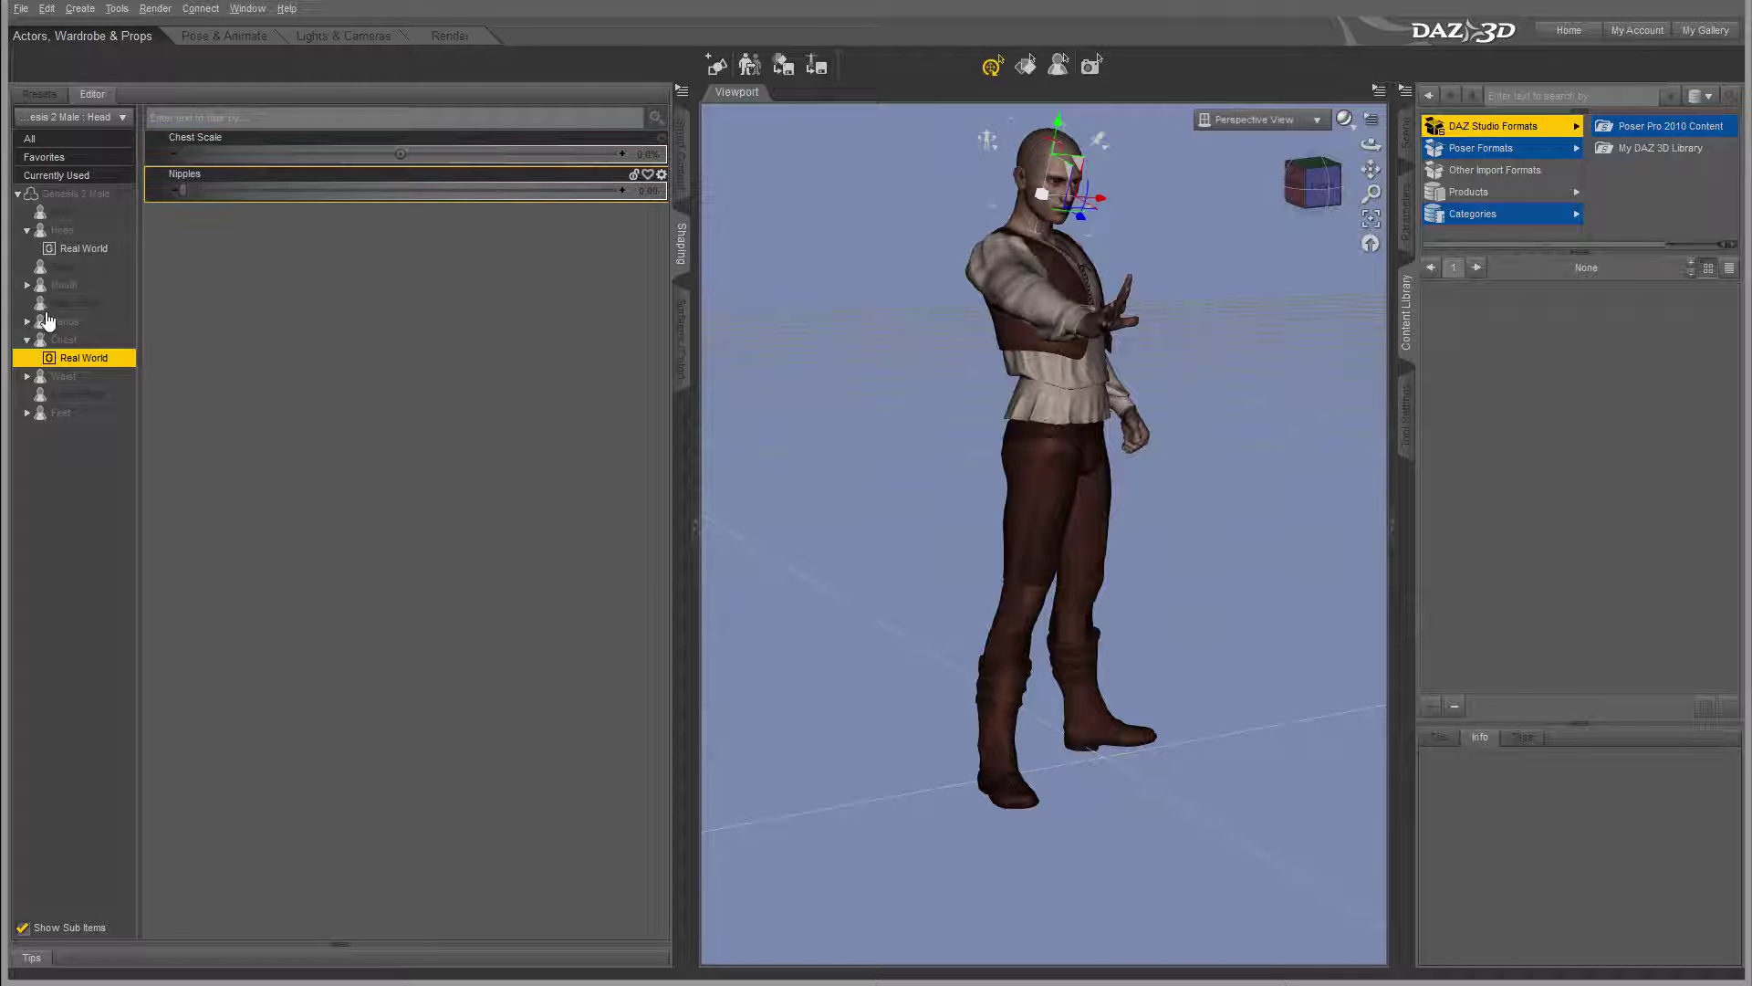
{"action": "left_click", "coordinate": [61, 323]}
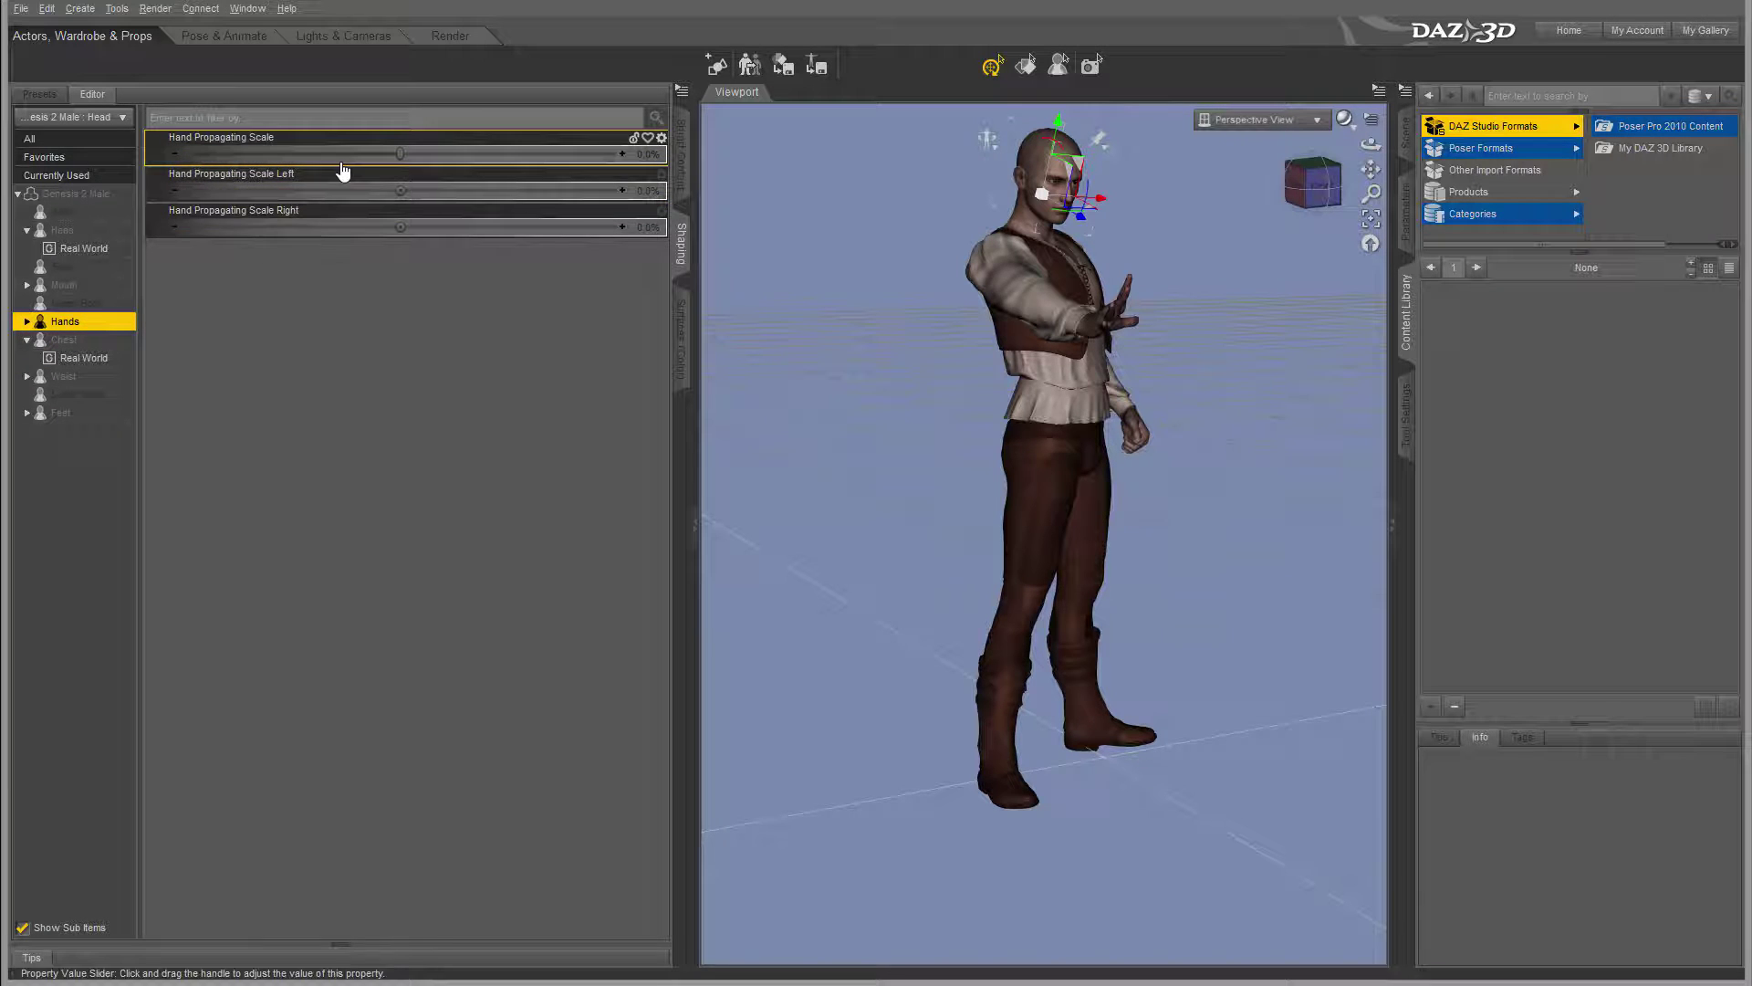
{"action": "left_click", "coordinate": [73, 251]}
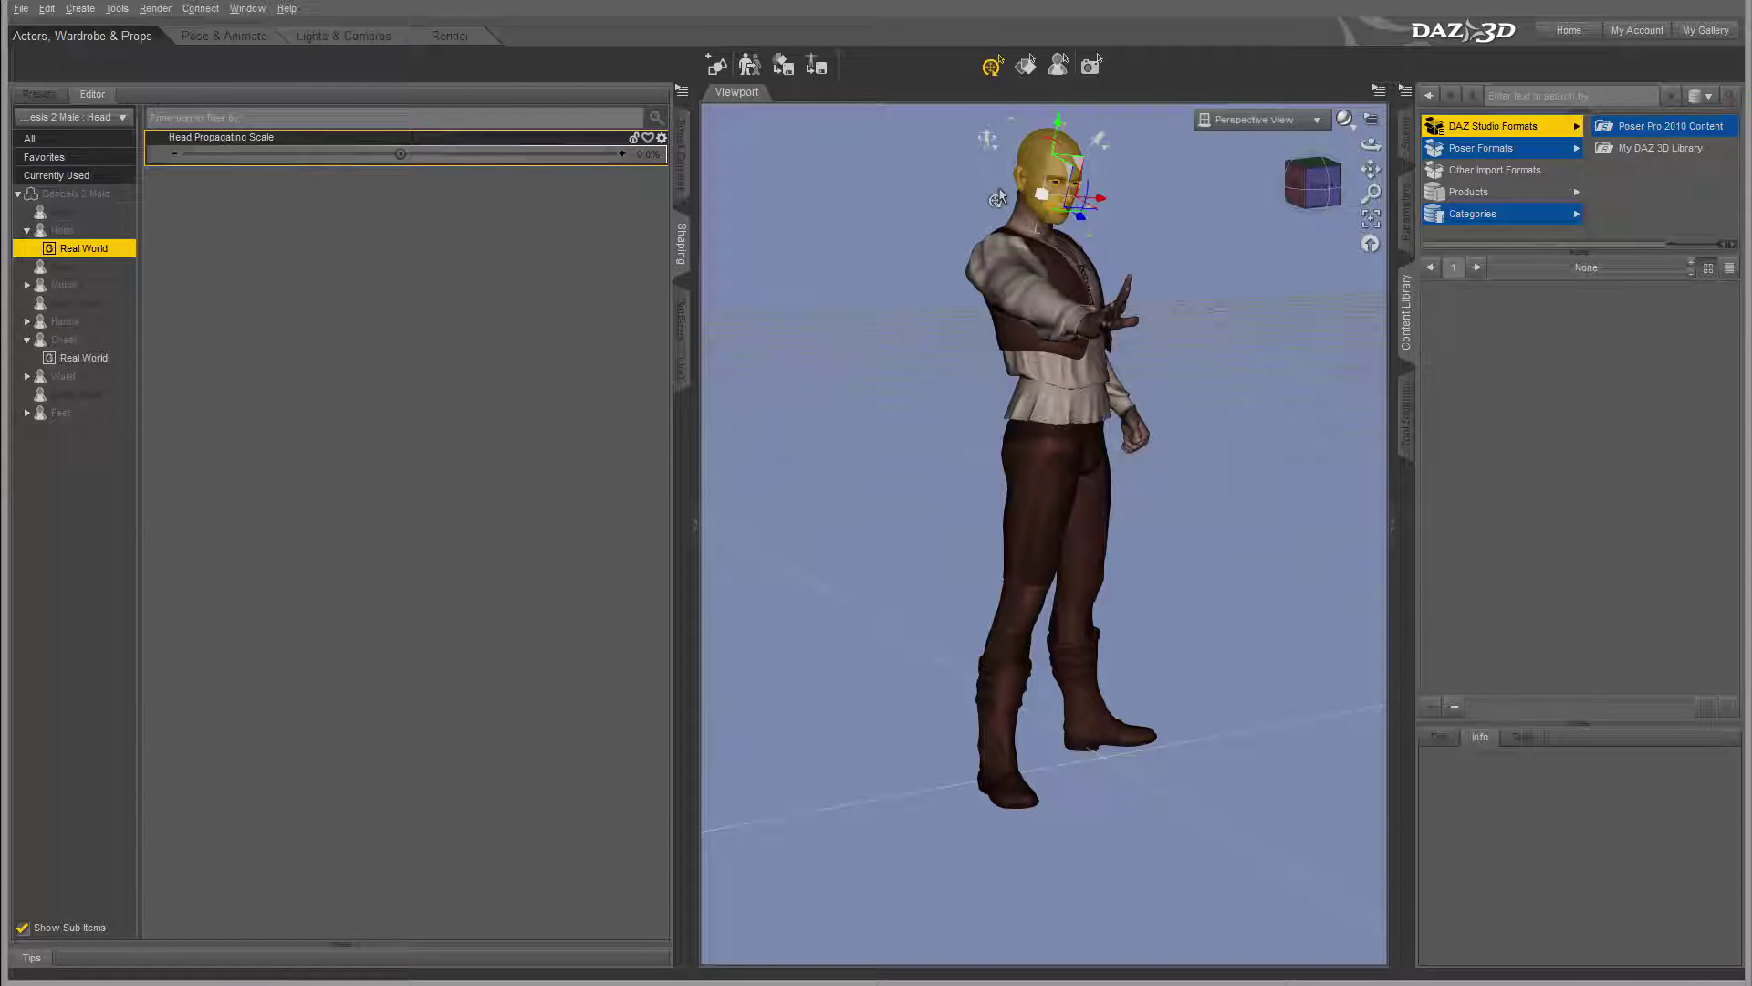
Raise Head Propagating Scale to 135%, orbiting to inspect from side, front and back.
{"action": "left_click_drag", "start_coordinate": [401, 153], "coordinate": [540, 153]}
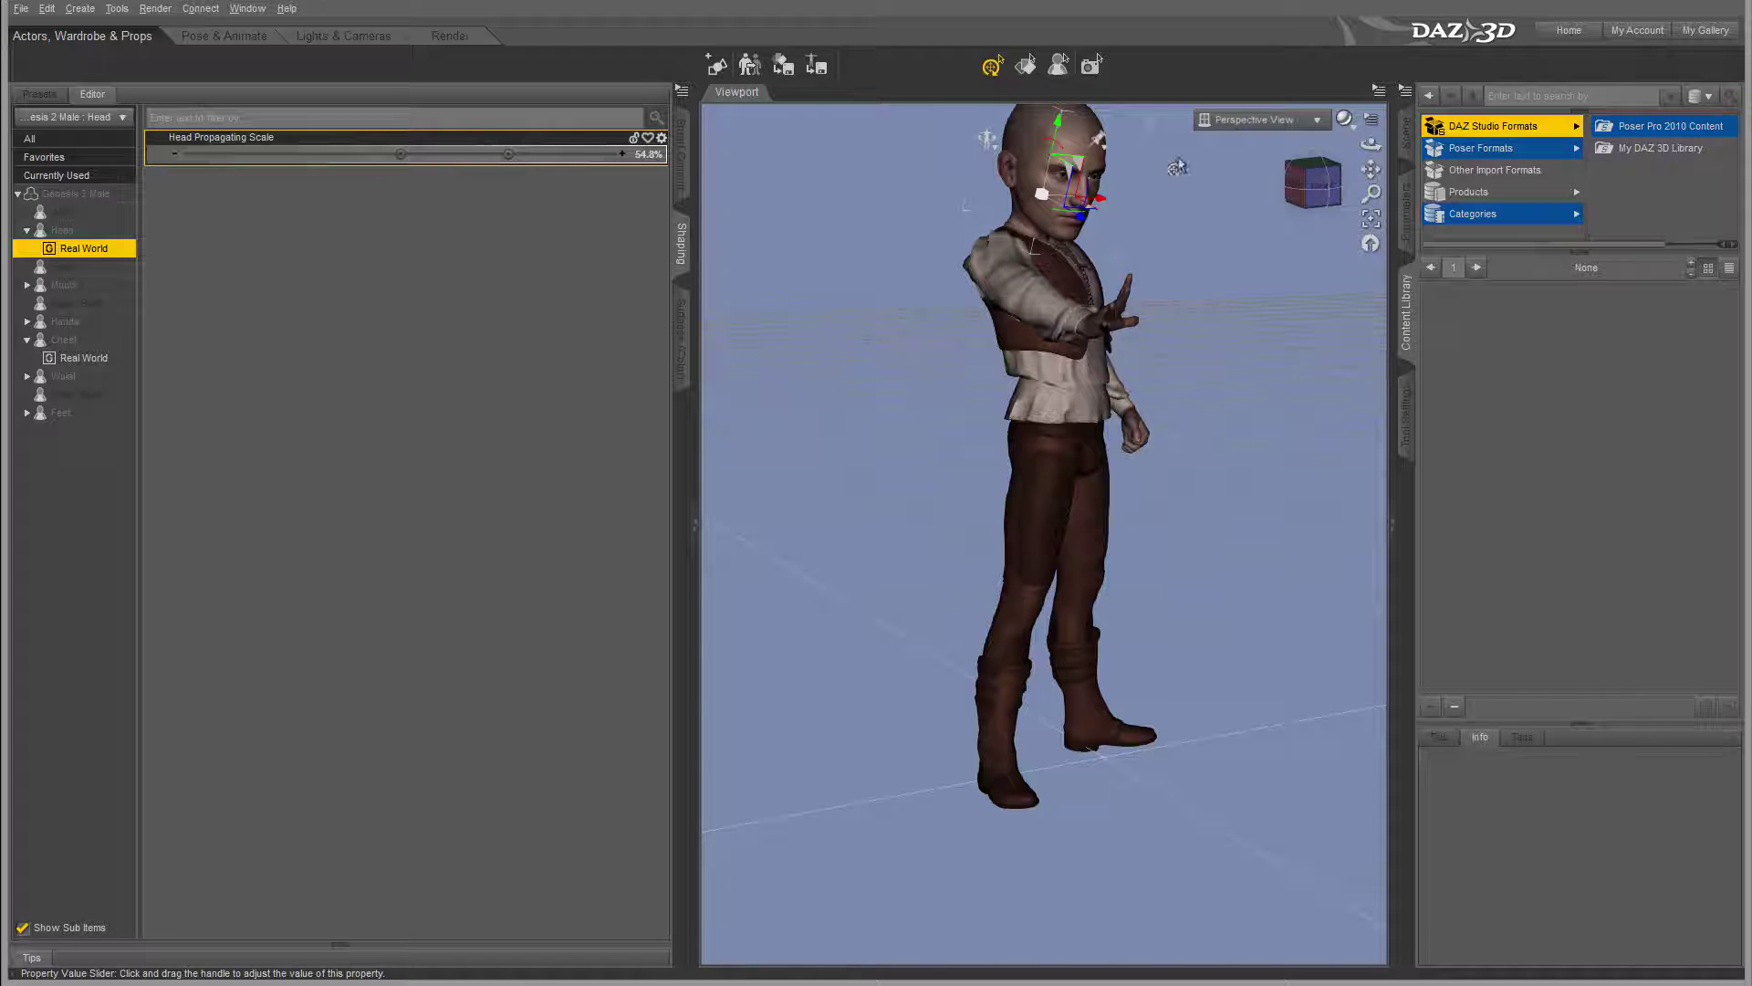
{"action": "left_click", "coordinate": [1315, 187]}
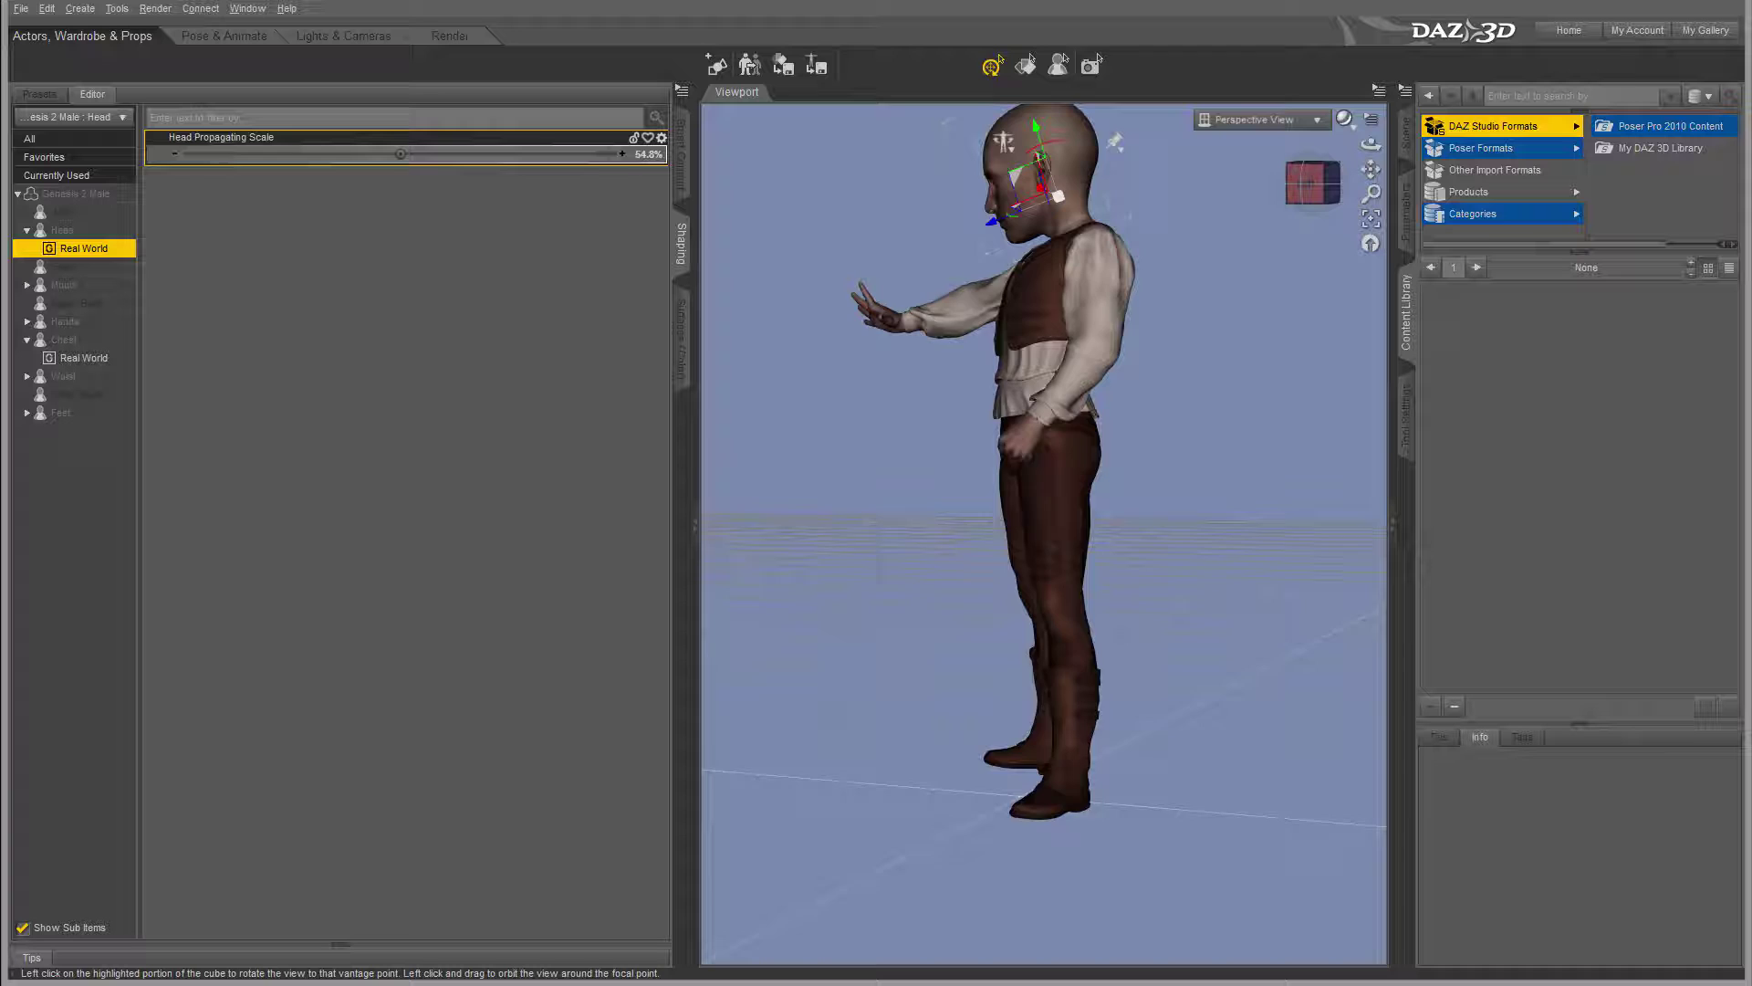
{"action": "left_click_drag", "start_coordinate": [1314, 186], "coordinate": [1337, 188]}
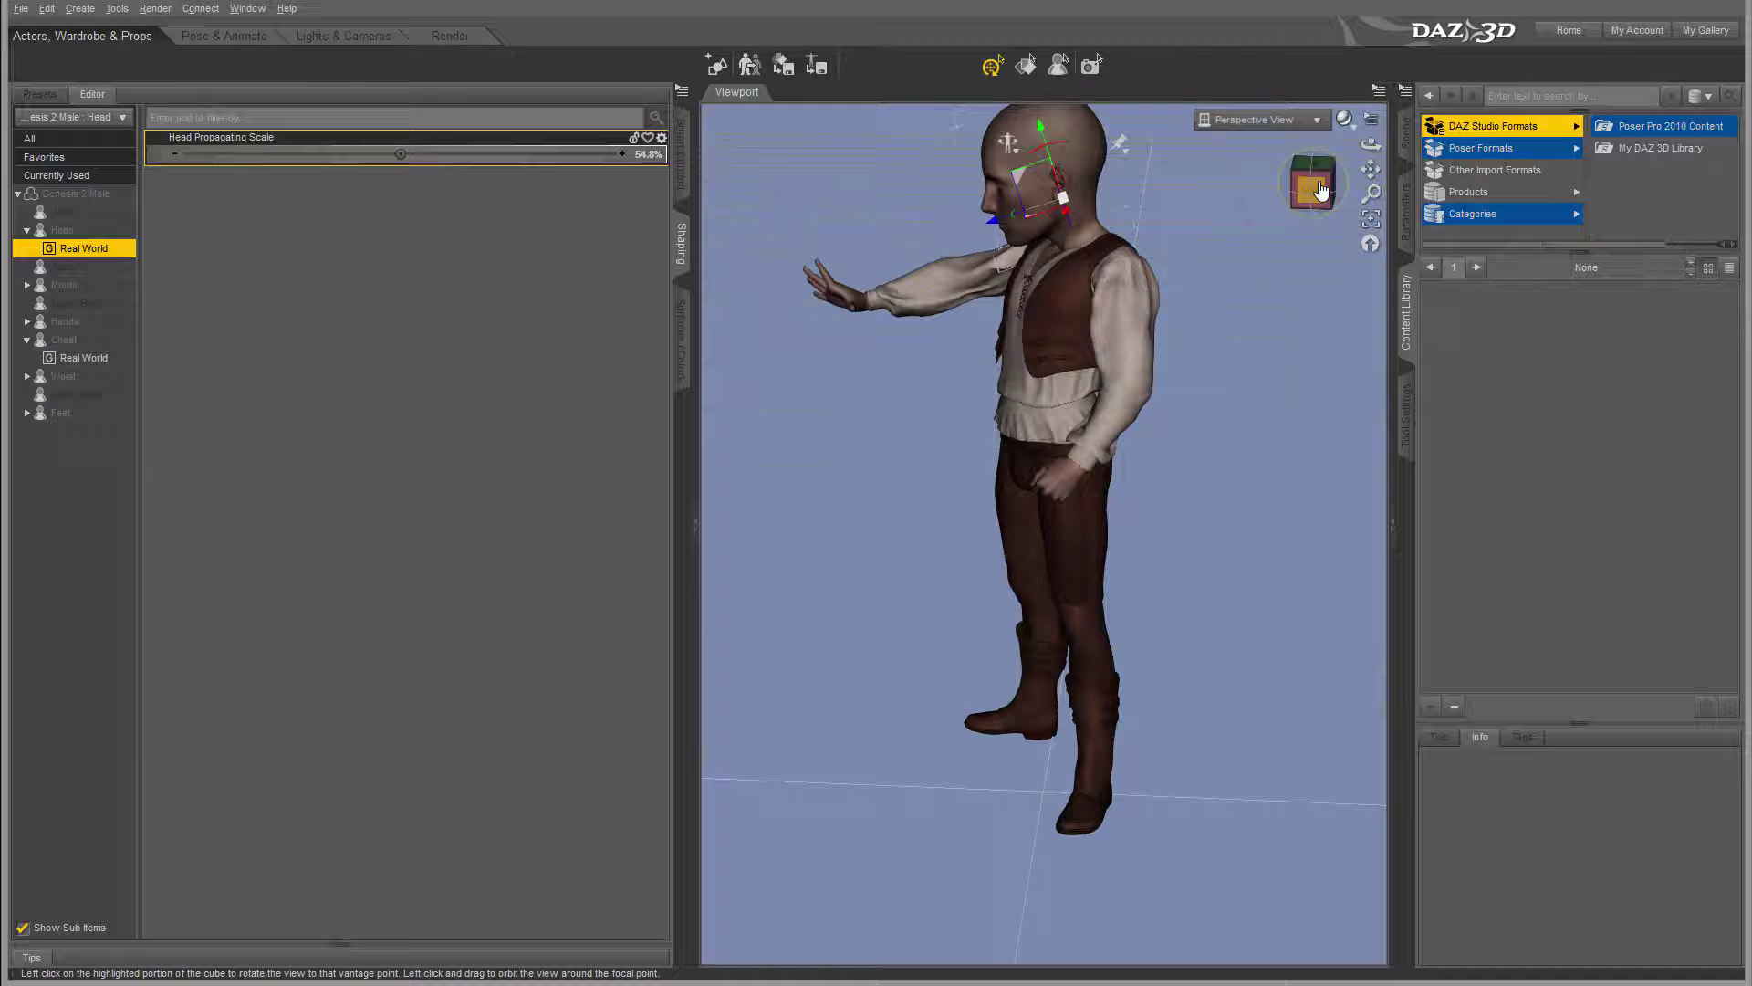
{"action": "left_click_drag", "start_coordinate": [1314, 186], "coordinate": [1214, 187]}
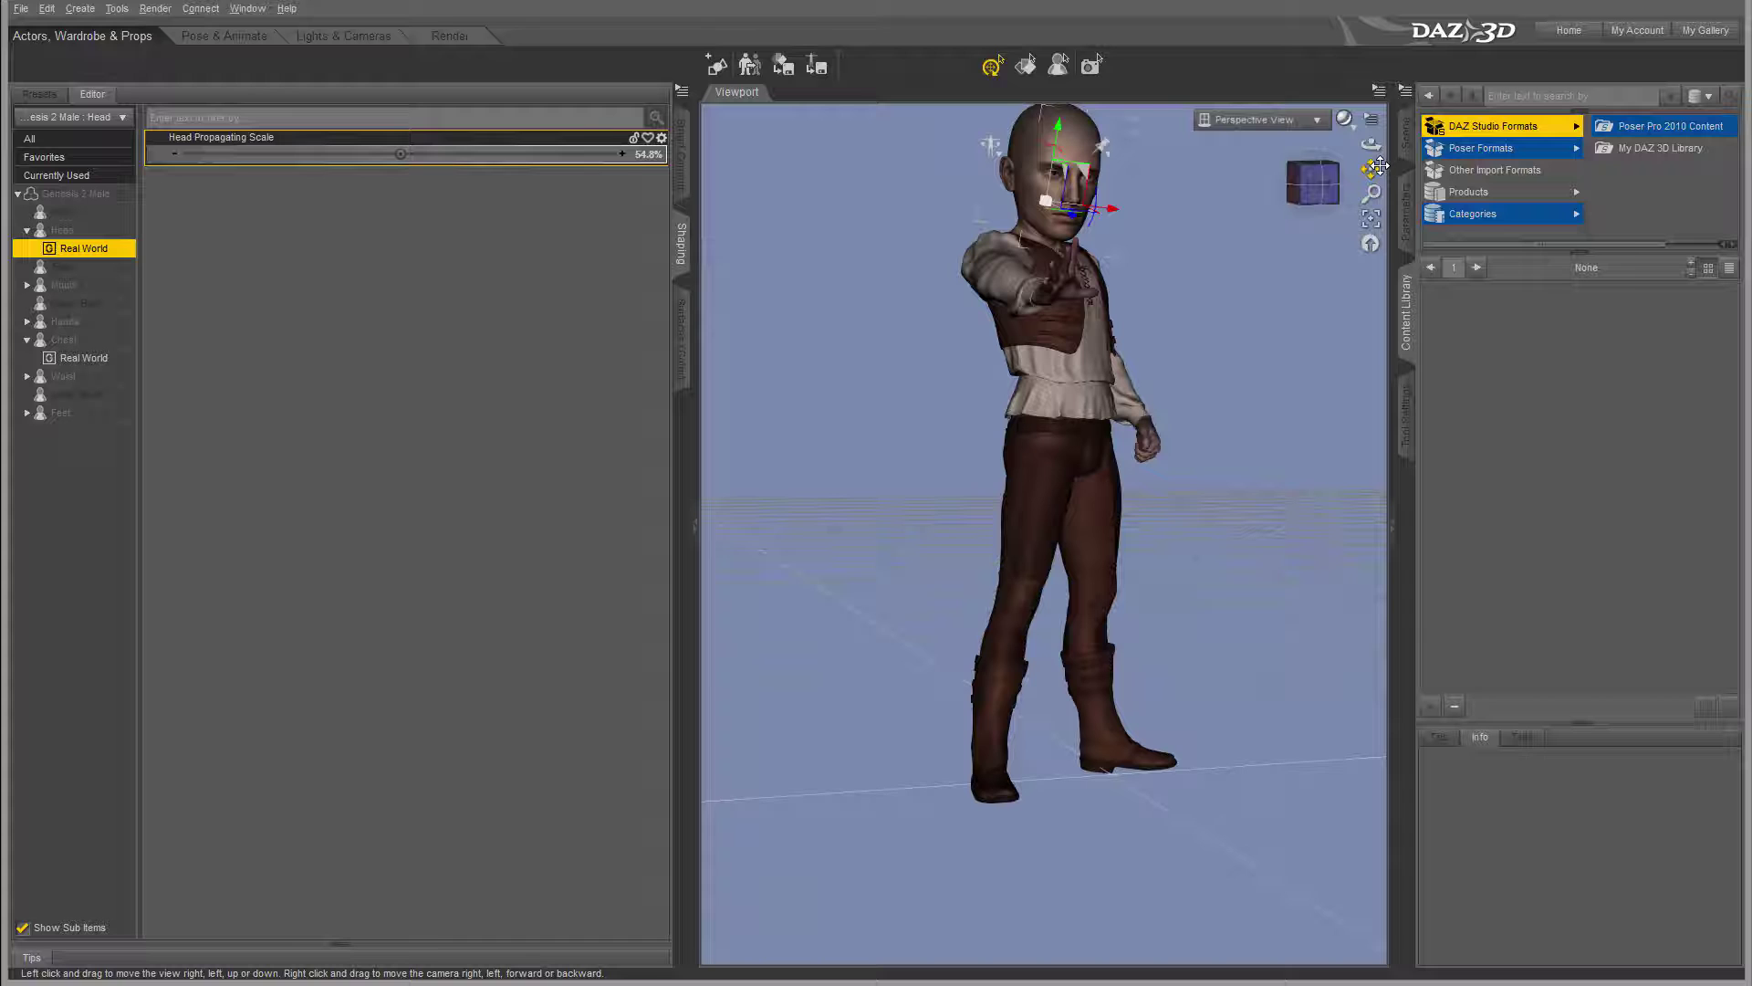
{"action": "left_click_drag", "start_coordinate": [1370, 169], "coordinate": [1314, 182]}
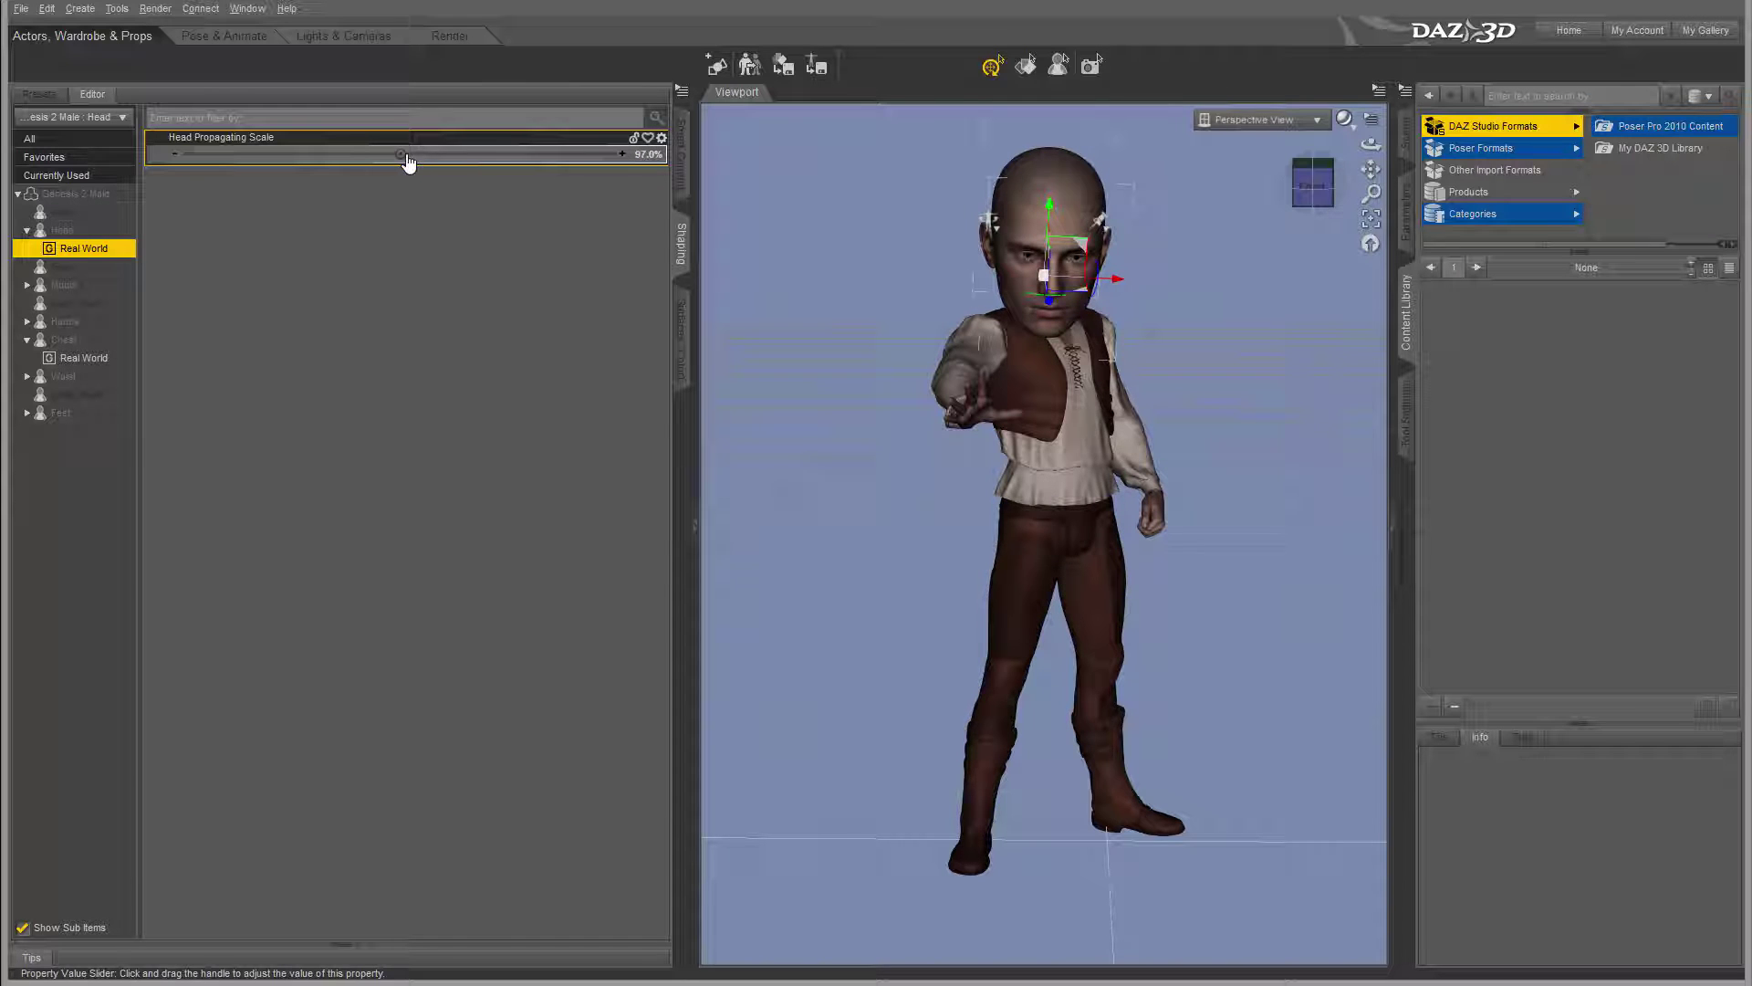
{"action": "left_click_drag", "start_coordinate": [399, 153], "coordinate": [502, 154]}
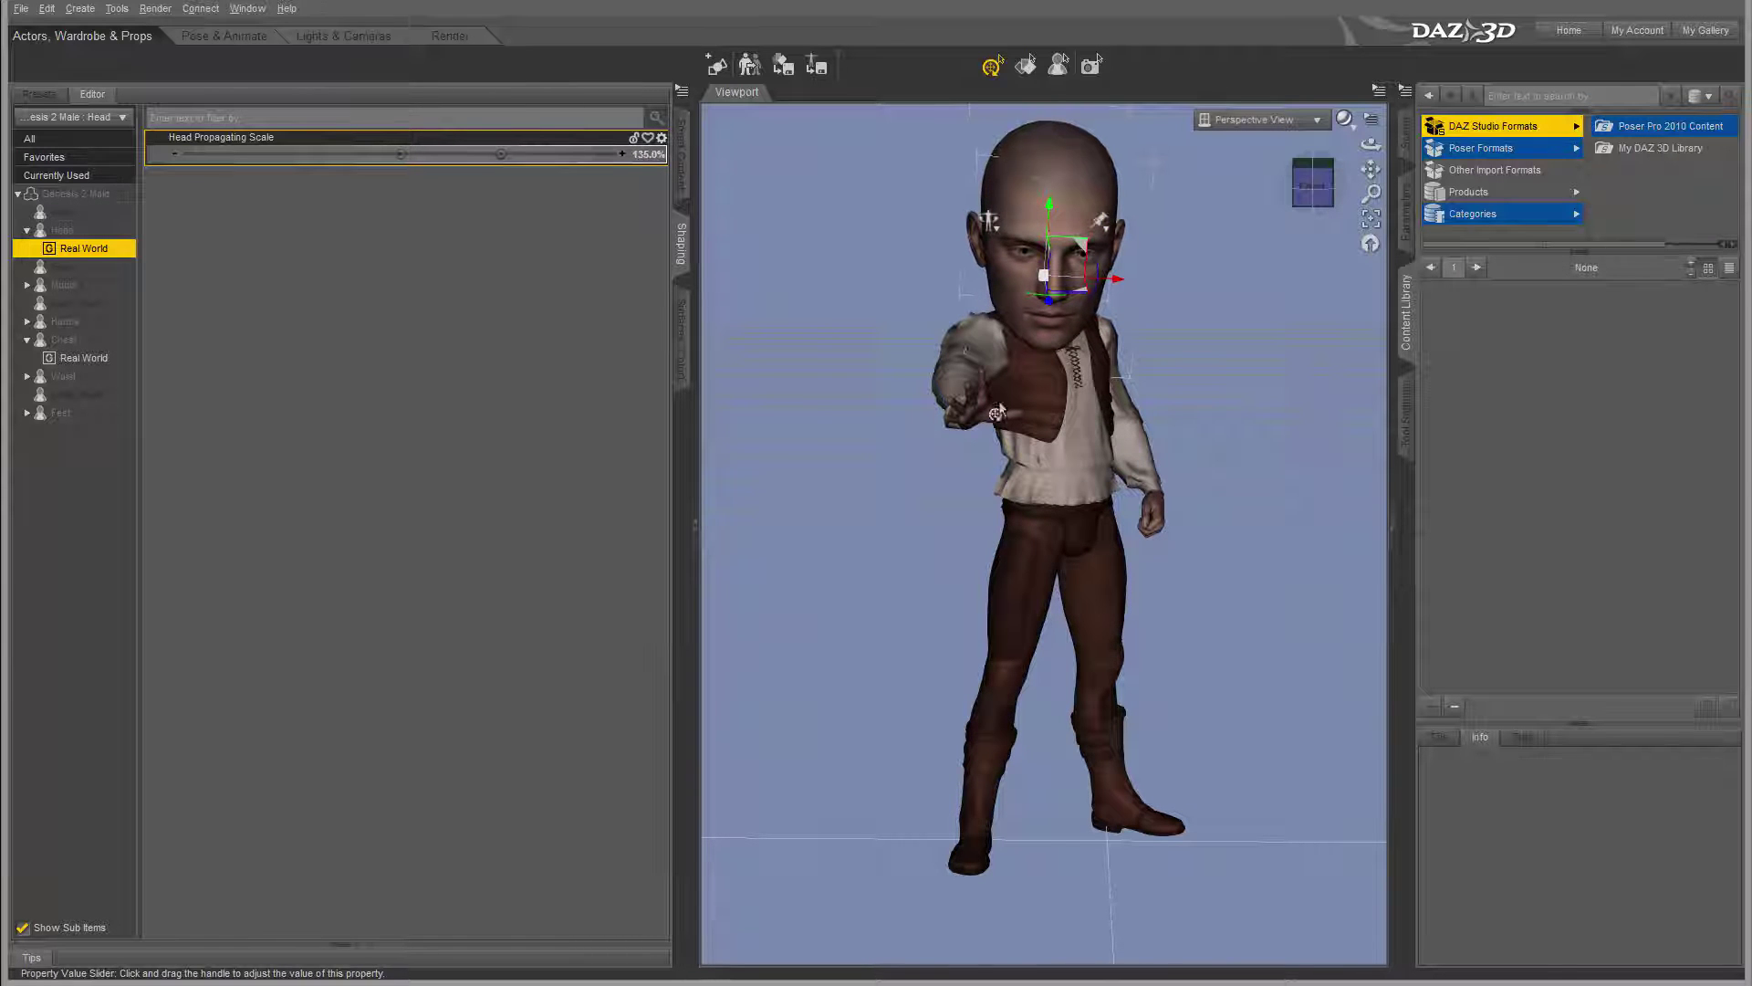
{"action": "left_click_drag", "start_coordinate": [1302, 196], "coordinate": [1255, 197]}
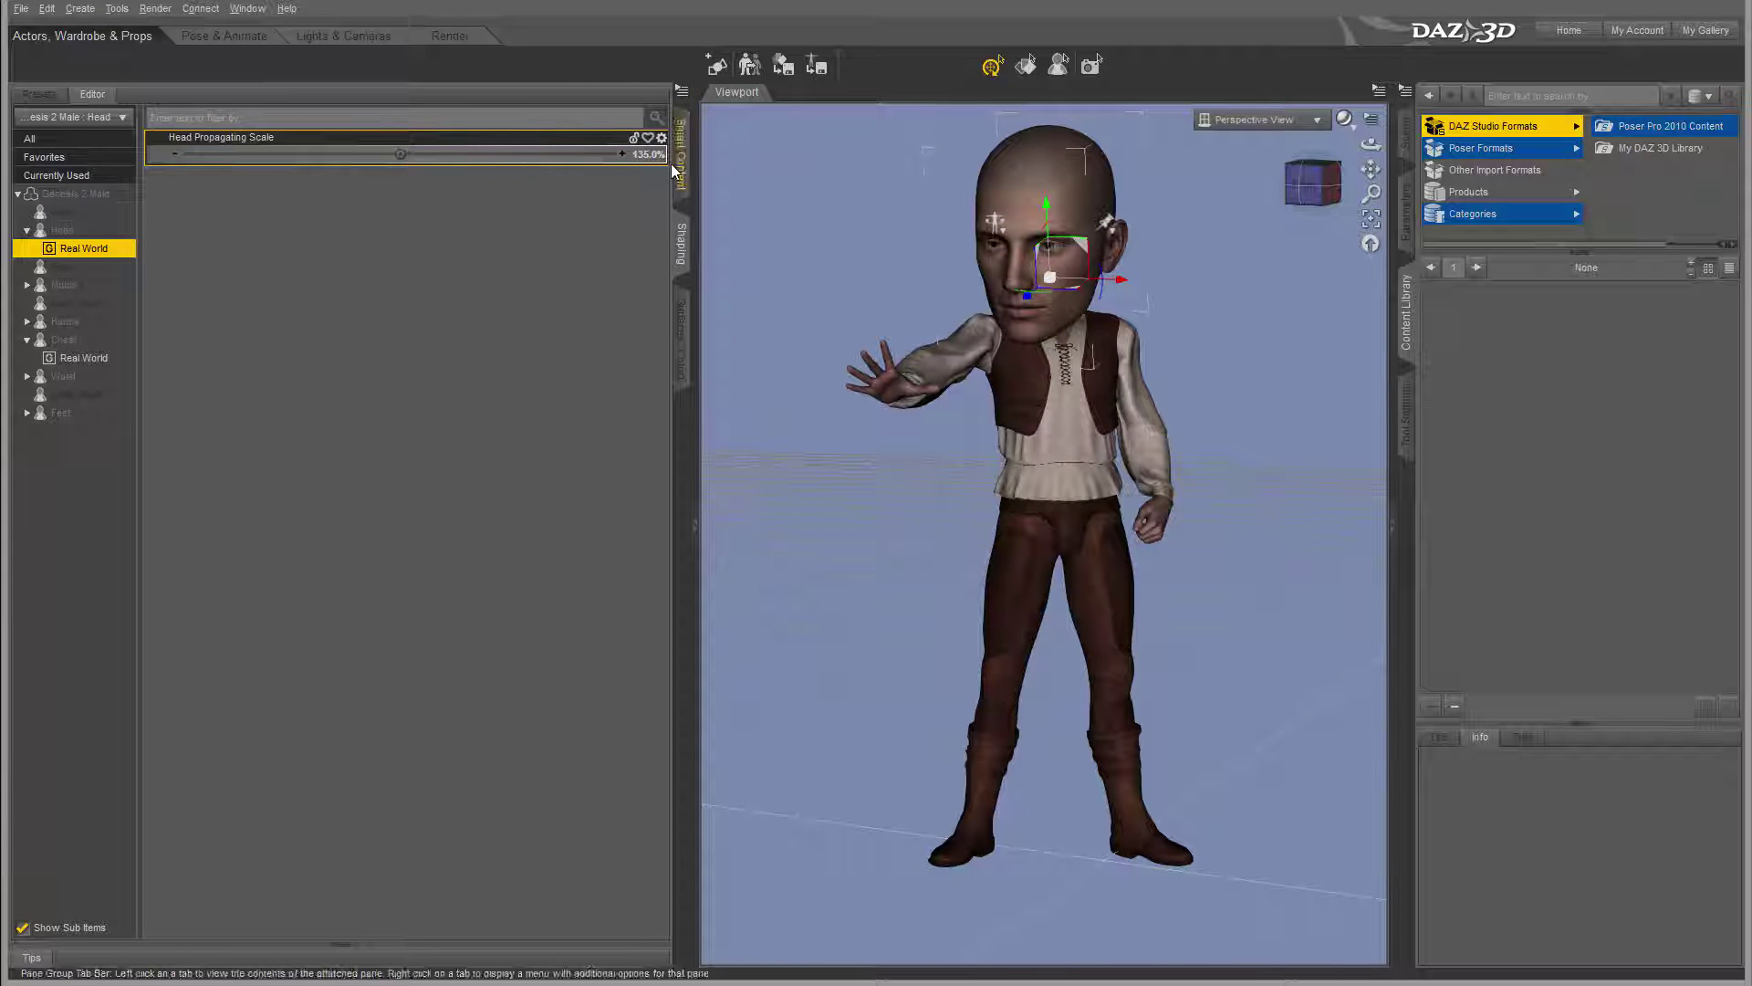
Reset Head Propagating Scale to 0% after trying a negative value, then raise it to 41.6%.
{"action": "left_click", "coordinate": [643, 157]}
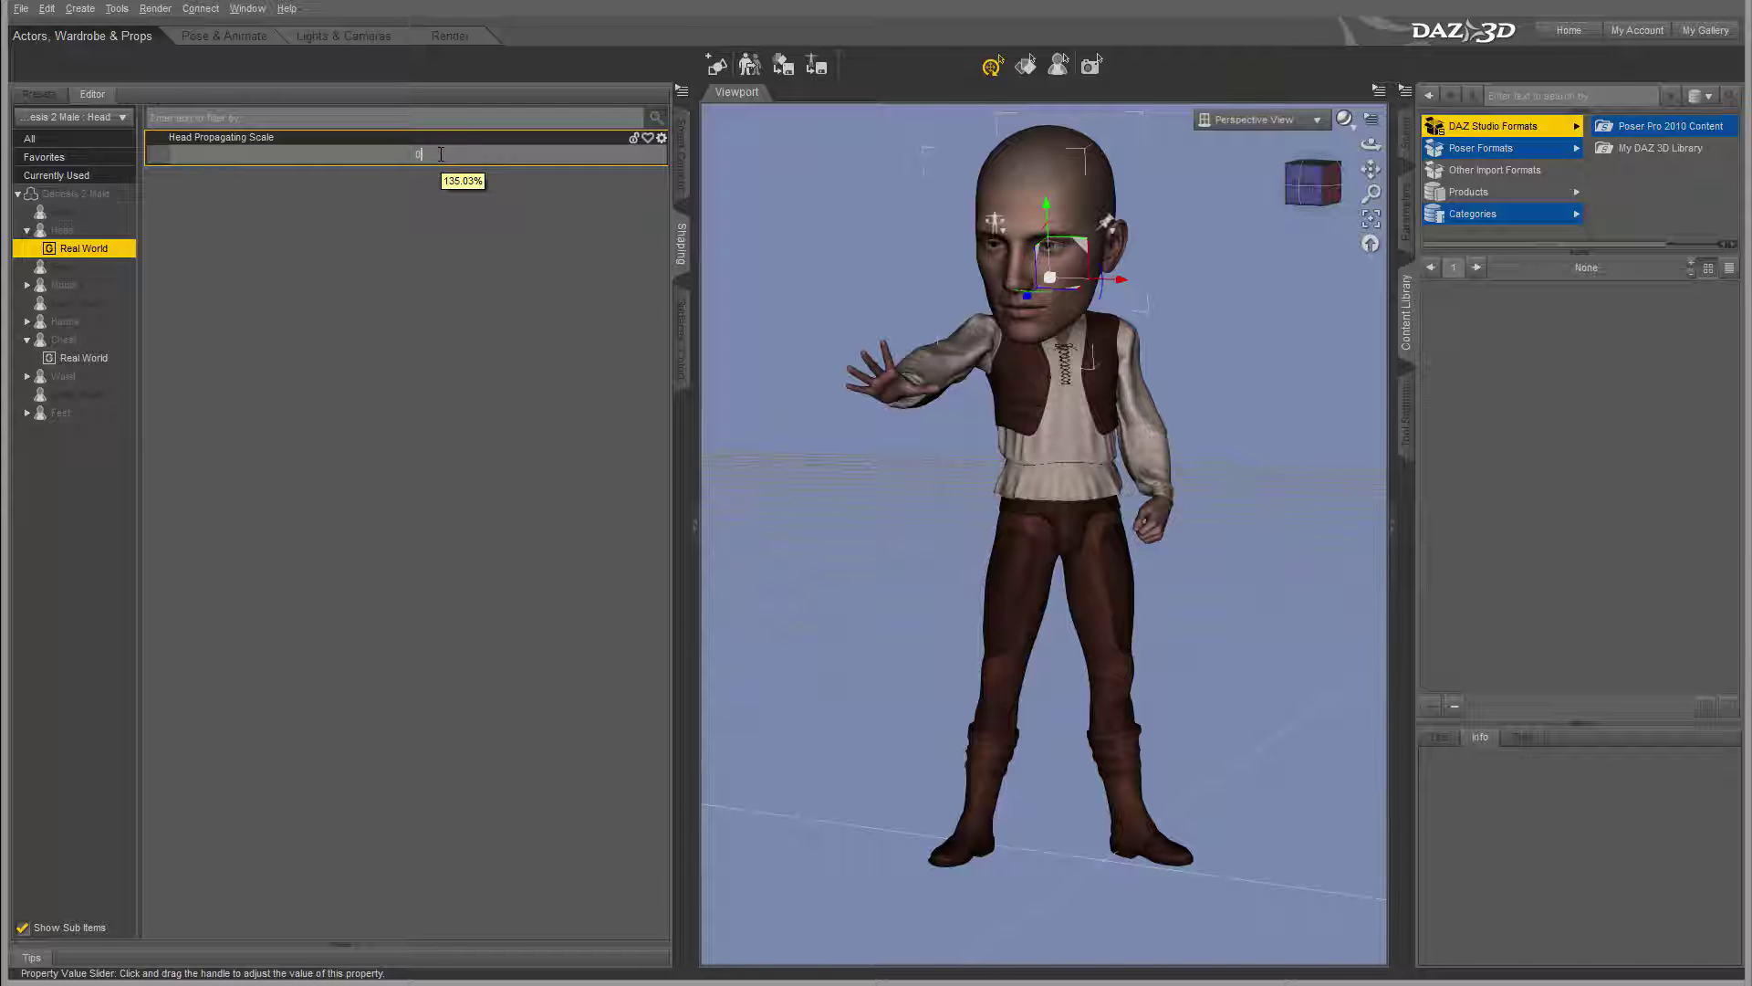
{"action": "key", "text": "Return"}
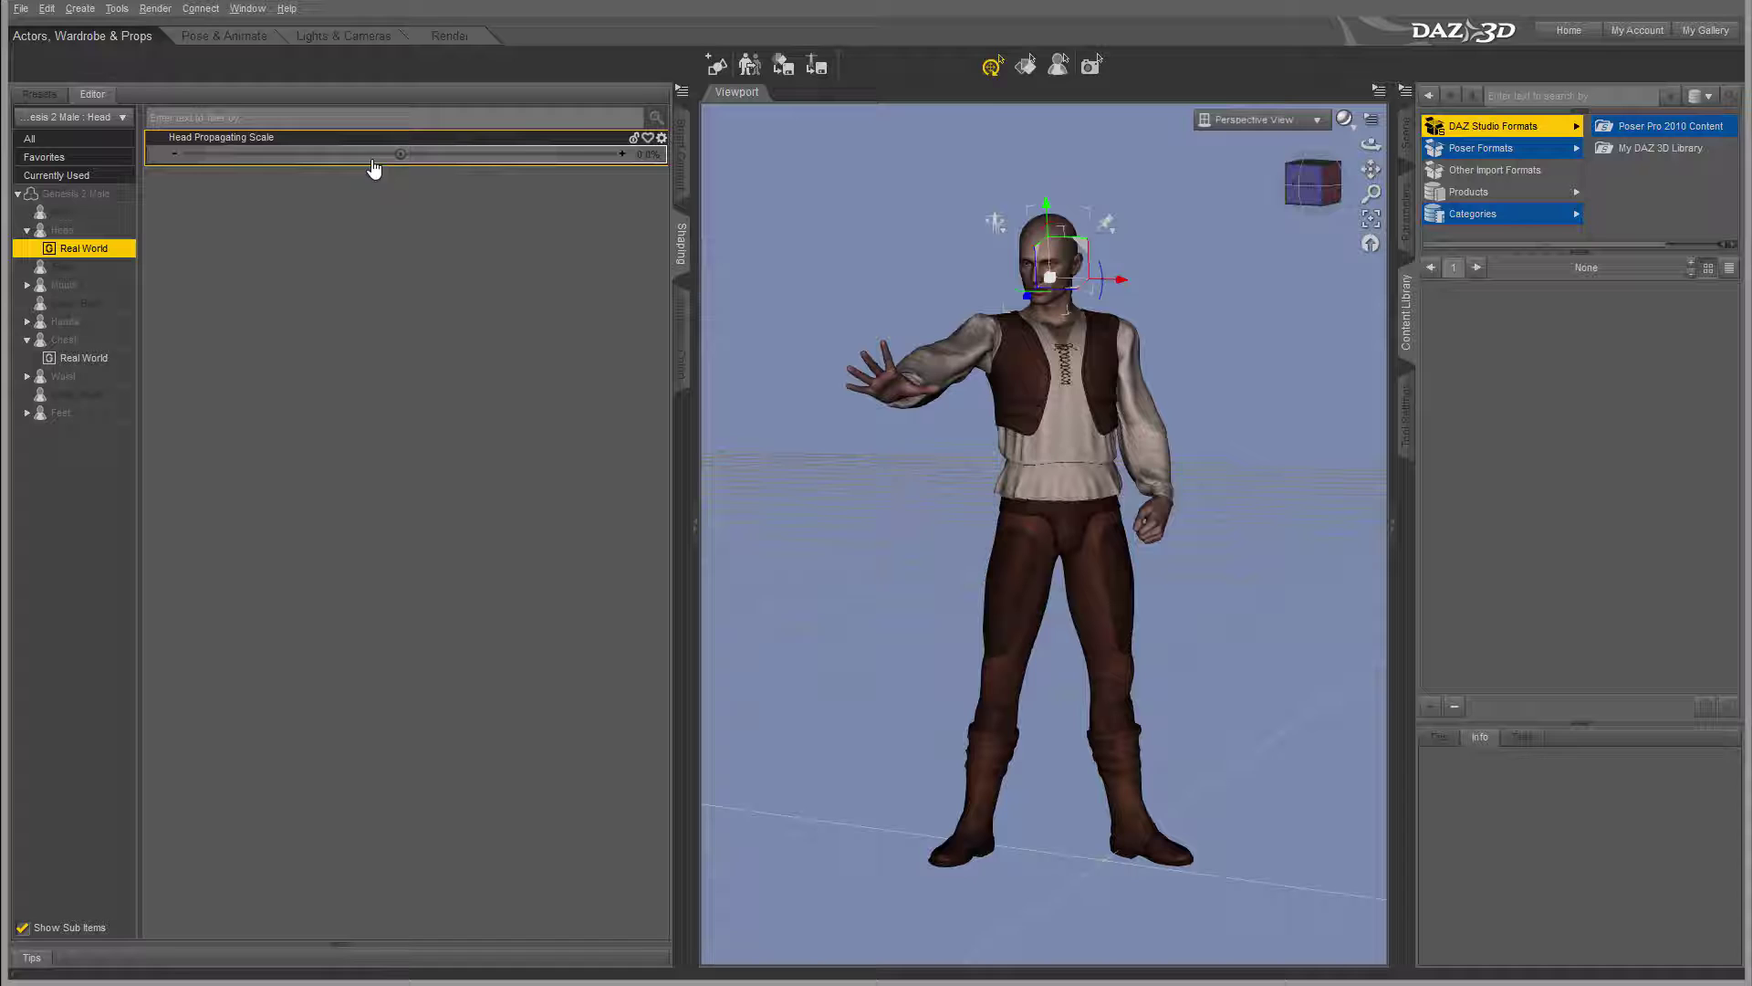
{"action": "mouse_move", "coordinate": [372, 163]}
{"action": "left_mouse_down"}
{"action": "mouse_move", "coordinate": [269, 163]}
{"action": "mouse_move", "coordinate": [397, 153]}
{"action": "left_mouse_up"}
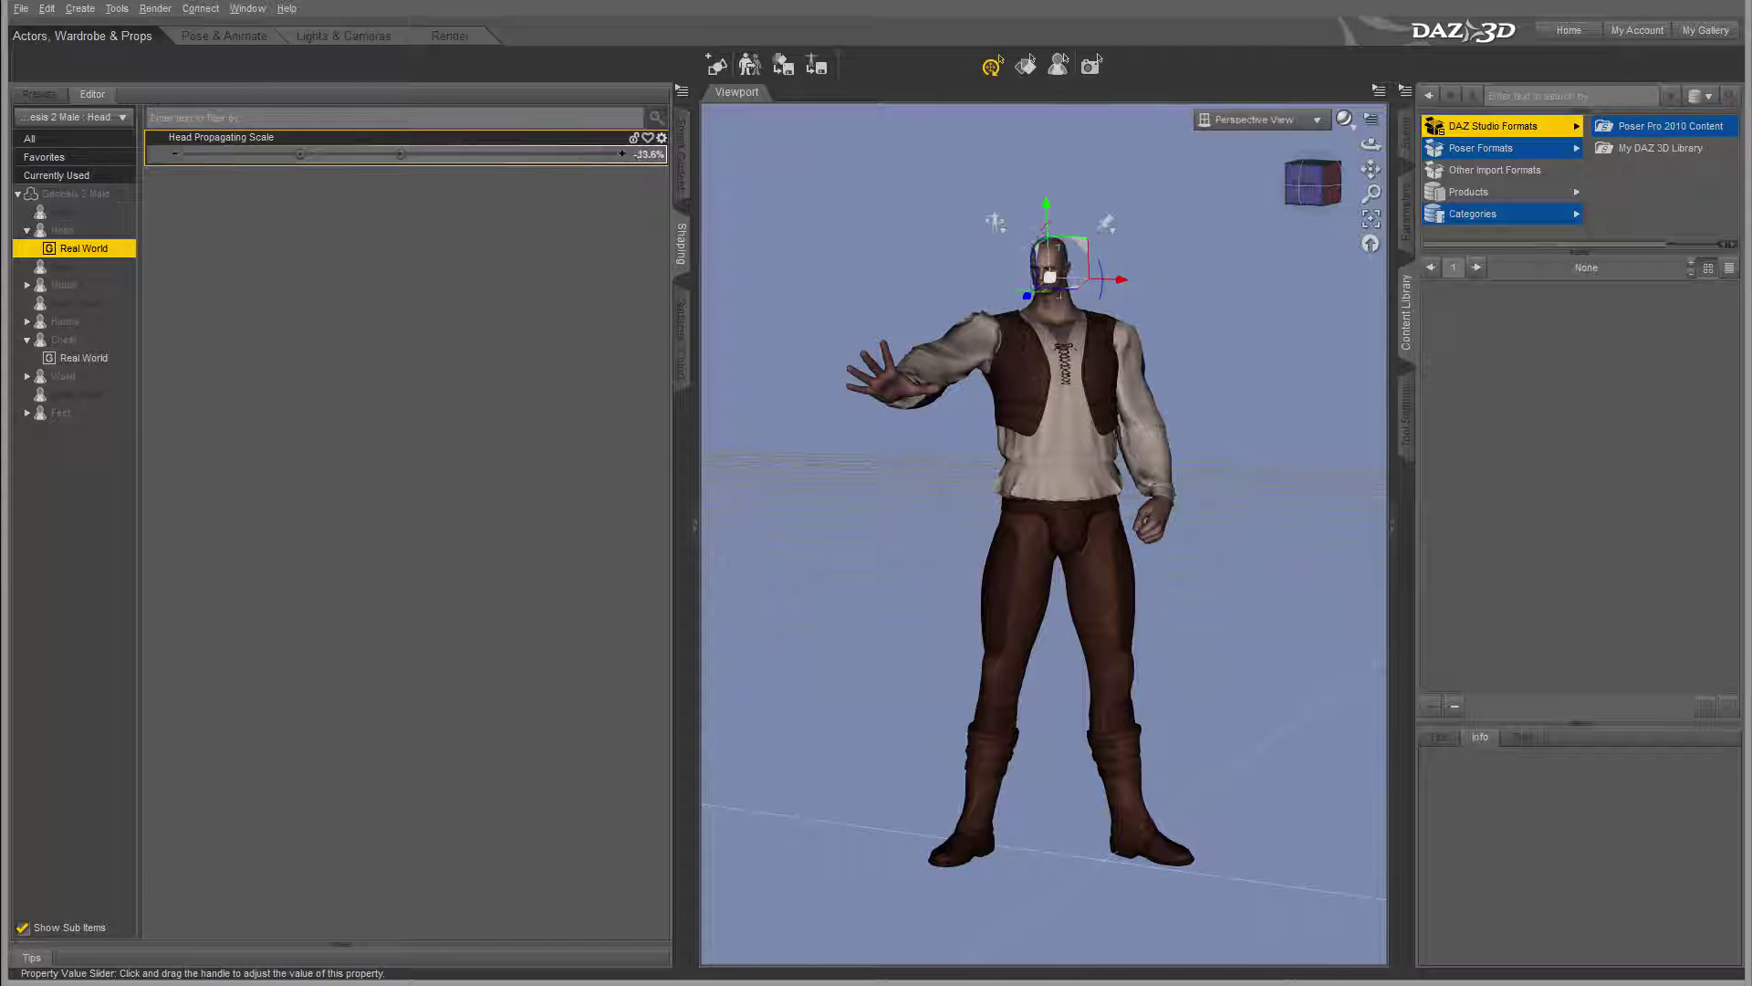
{"action": "left_click", "coordinate": [645, 156]}
{"action": "type", "text": "0"}
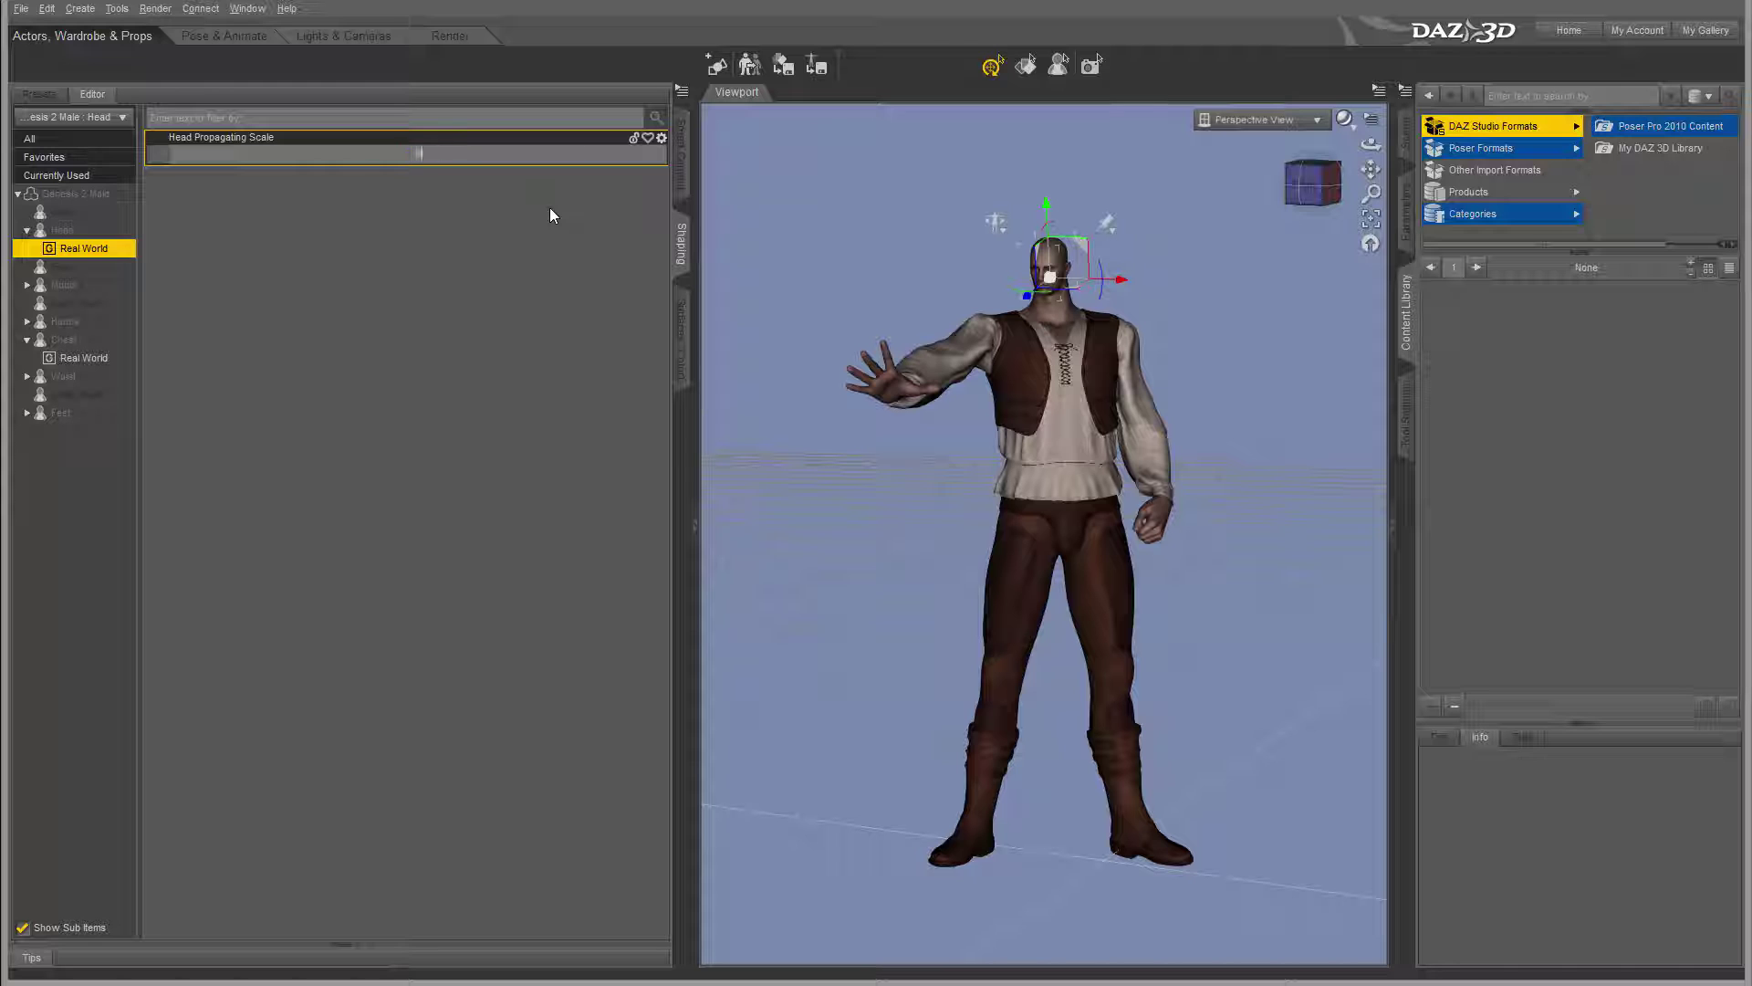
{"action": "key", "text": "Return"}
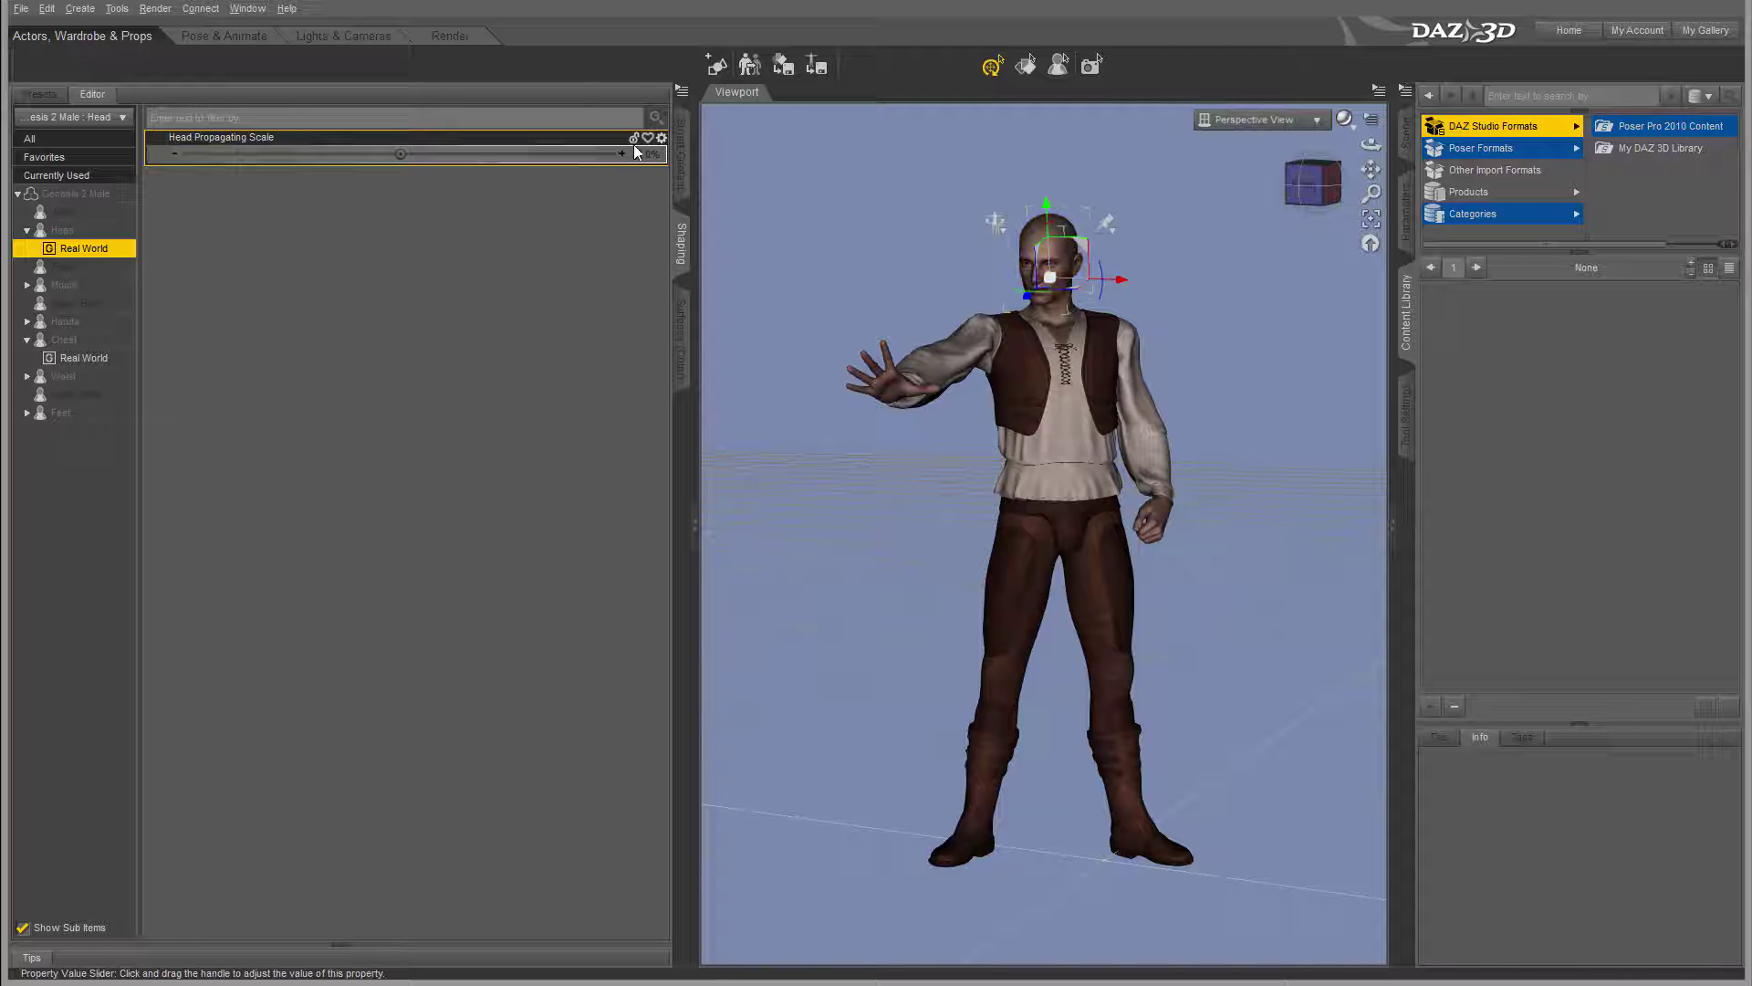
{"action": "left_click_drag", "start_coordinate": [401, 152], "coordinate": [405, 151]}
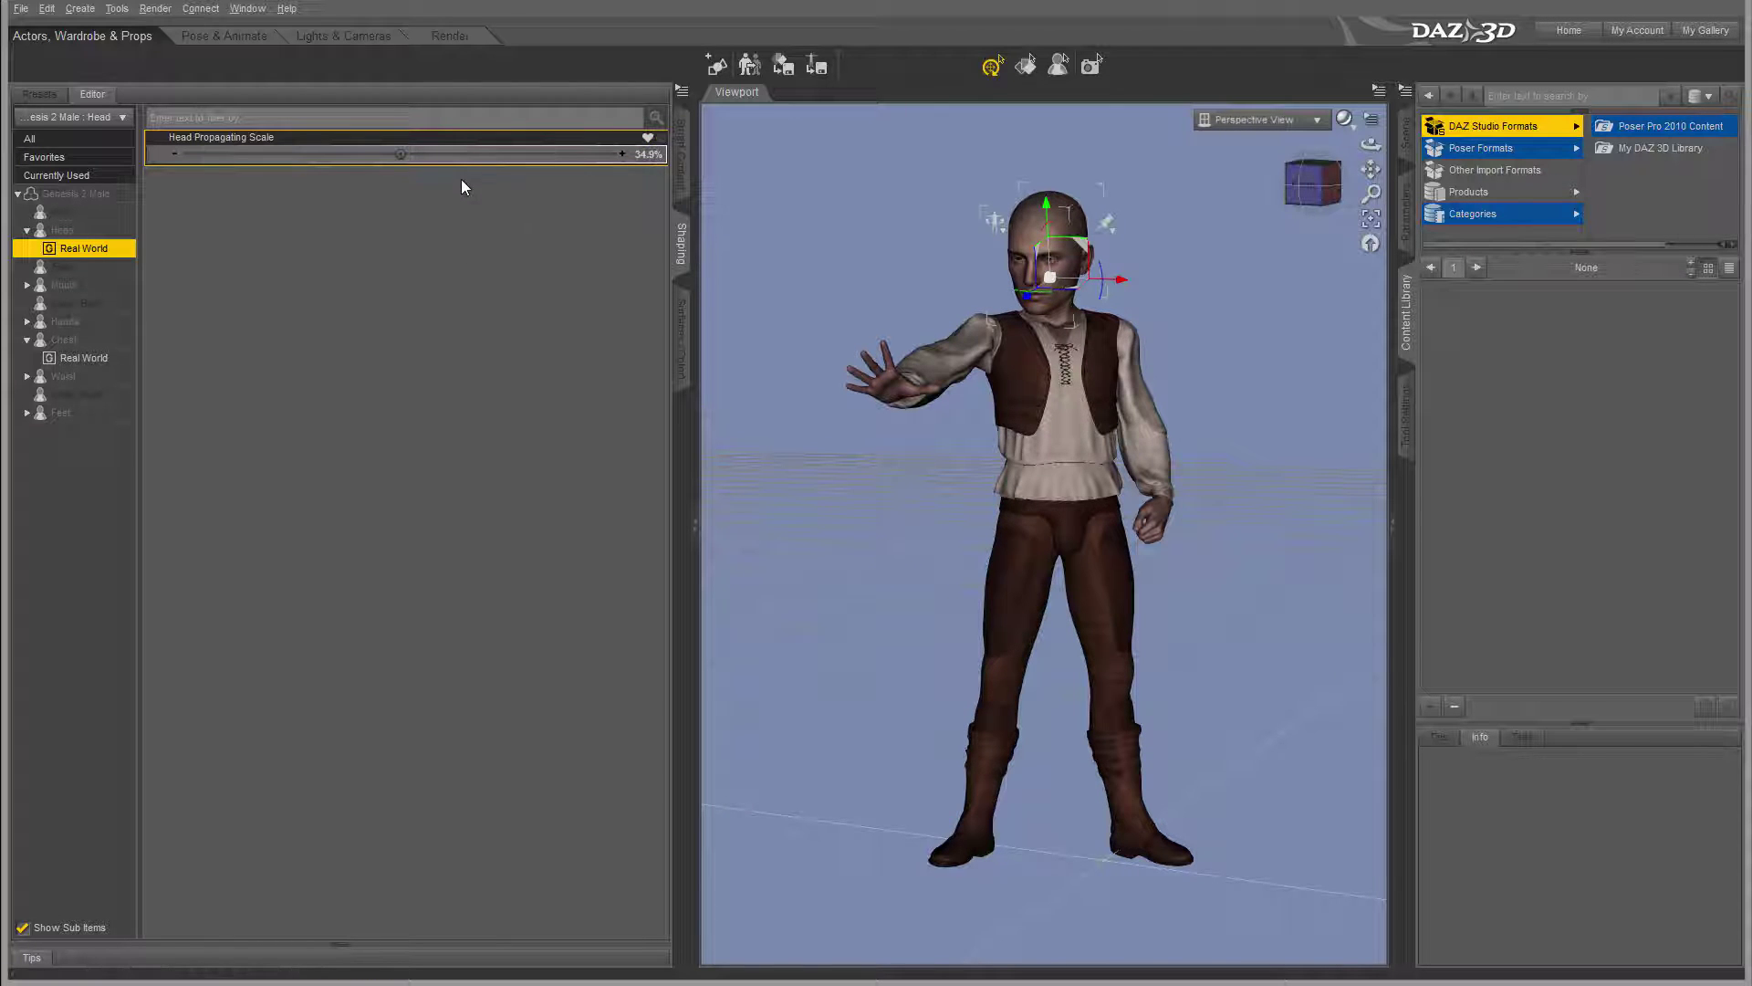
{"action": "left_click_drag", "start_coordinate": [401, 153], "coordinate": [492, 153]}
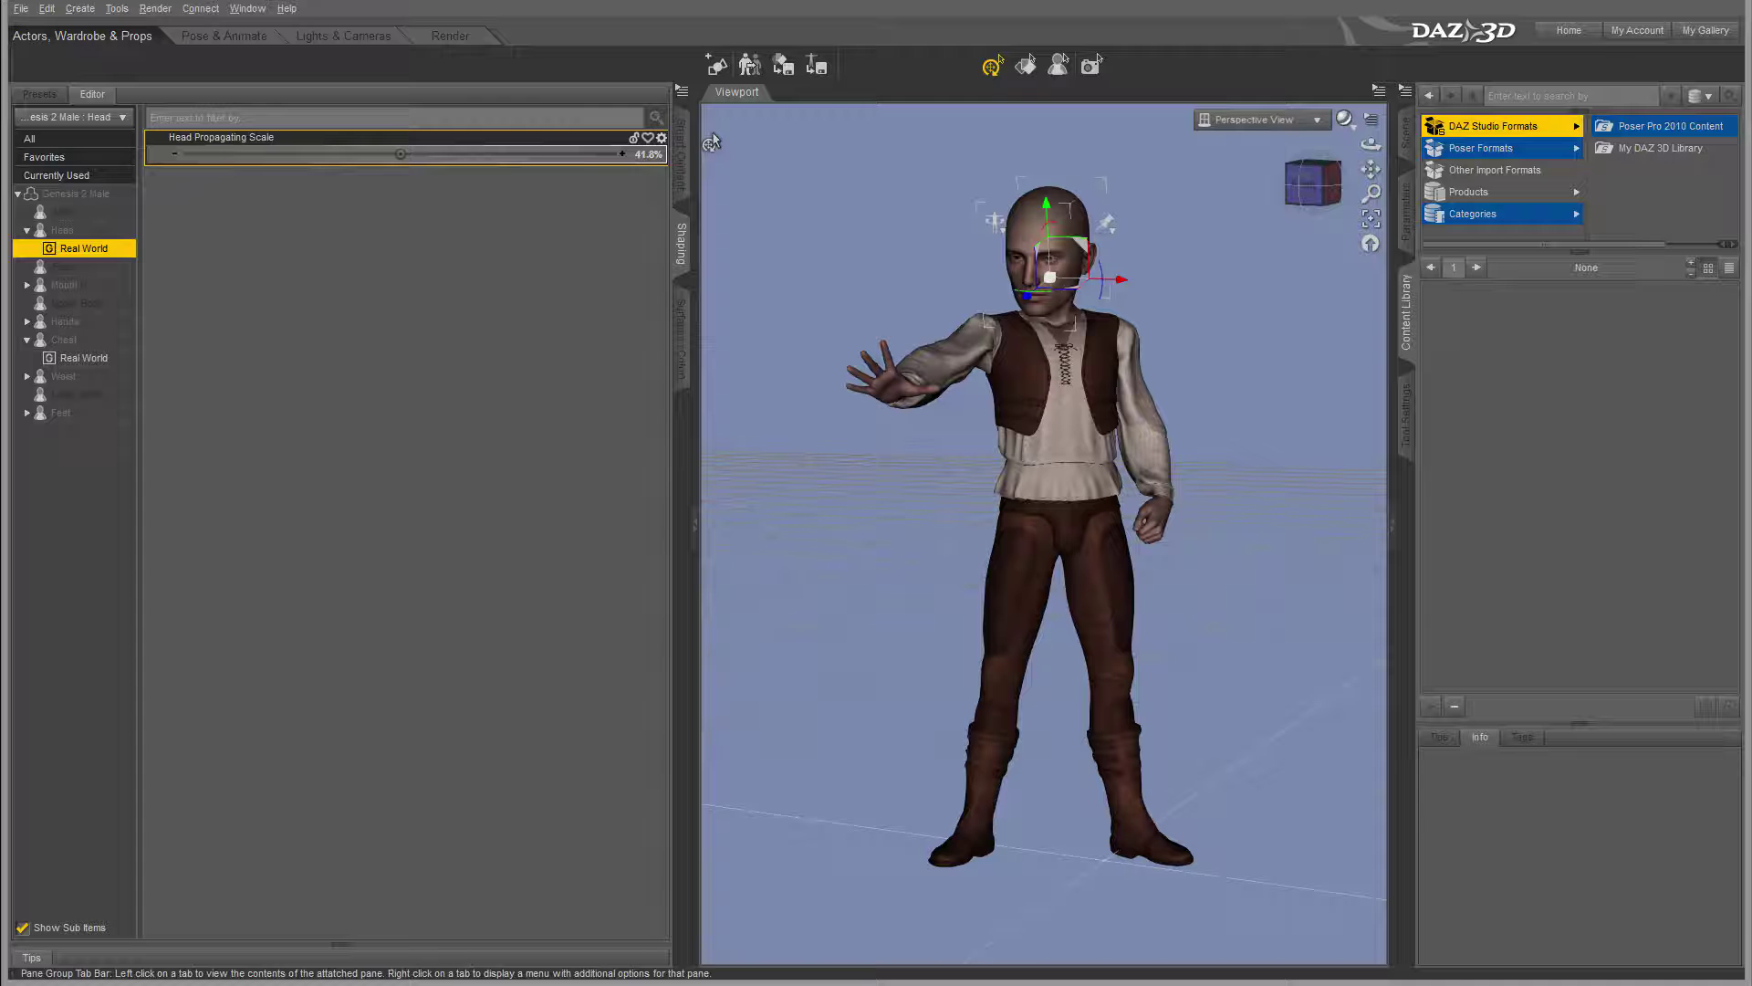
Inspect the Head Propagating Scale parameter settings in an enlarged settings window.
{"action": "left_click", "coordinate": [663, 140]}
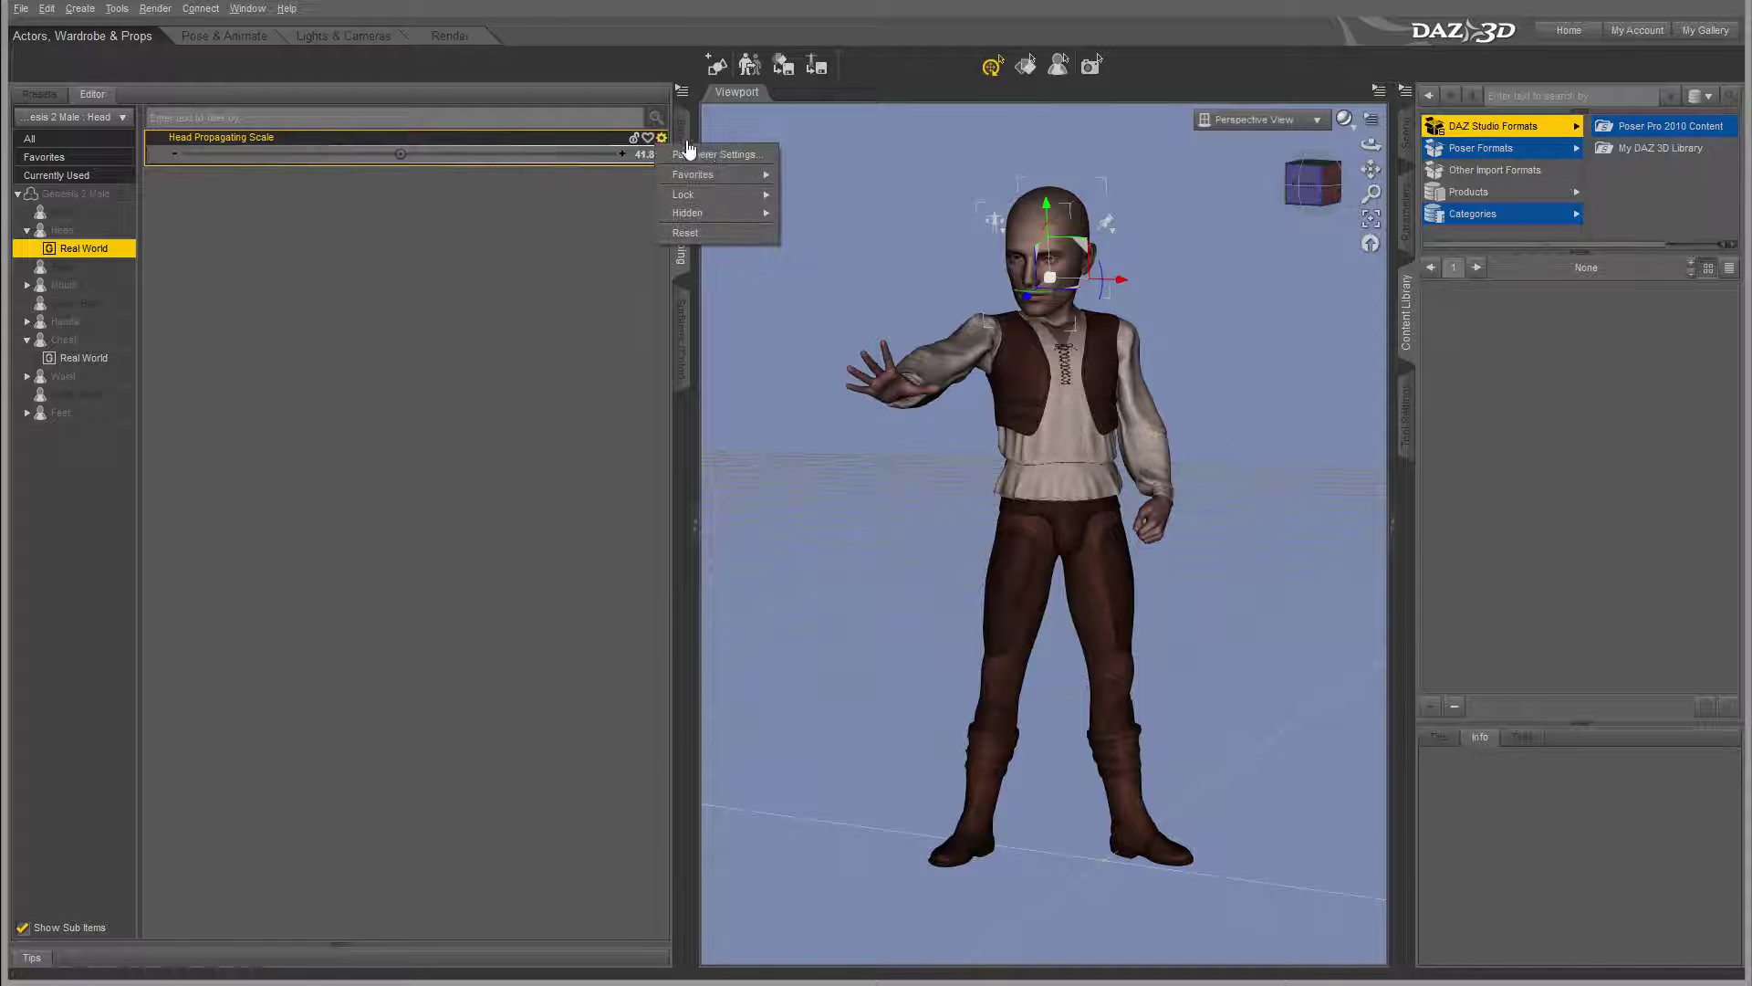
{"action": "left_click", "coordinate": [743, 154]}
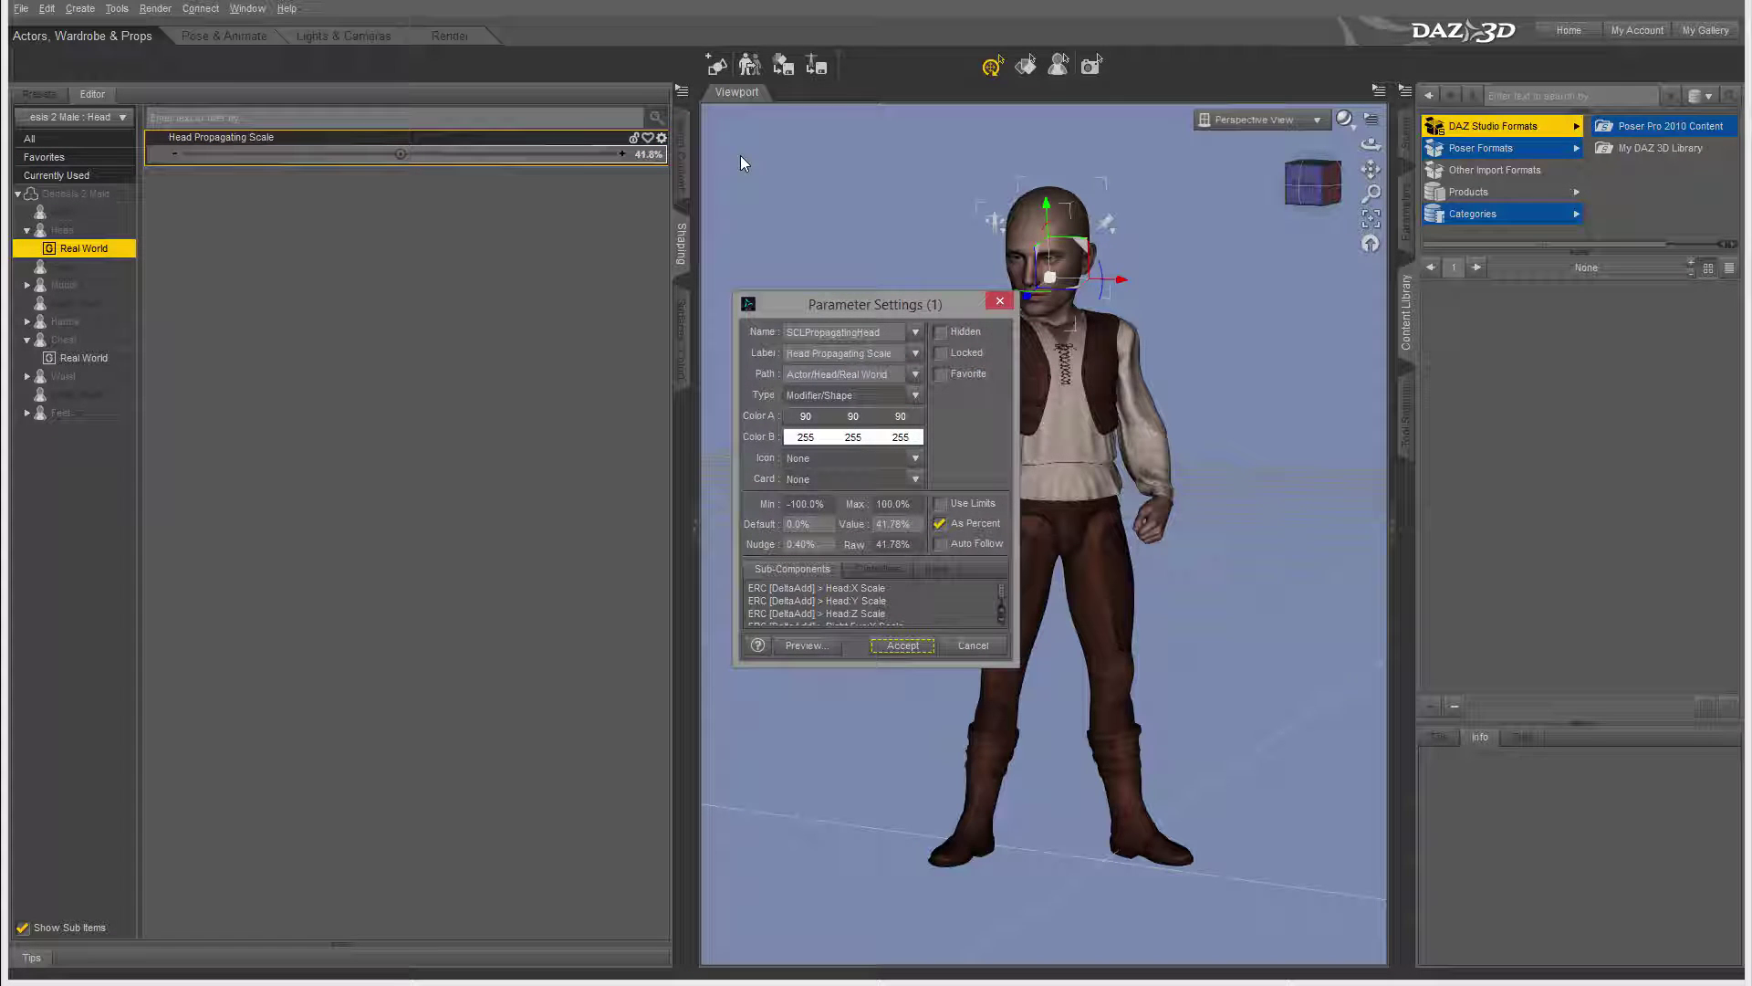
{"action": "left_click_drag", "start_coordinate": [865, 303], "coordinate": [839, 188]}
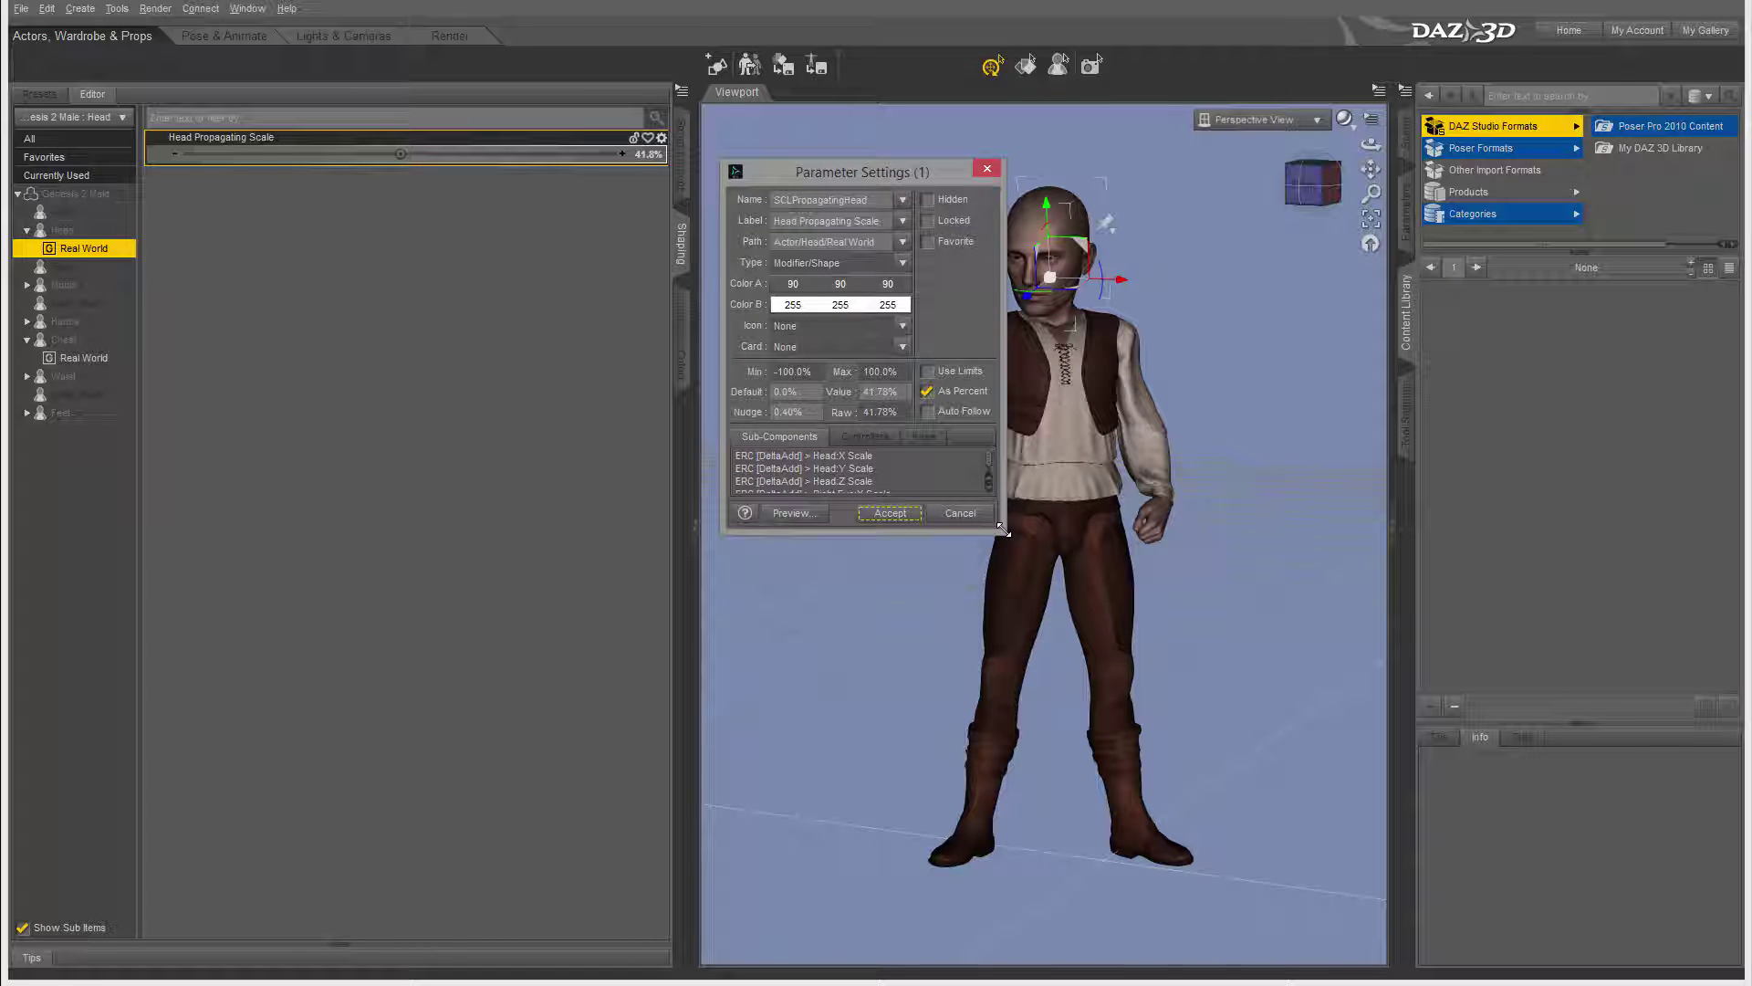
{"action": "left_click_drag", "start_coordinate": [998, 530], "coordinate": [1247, 773]}
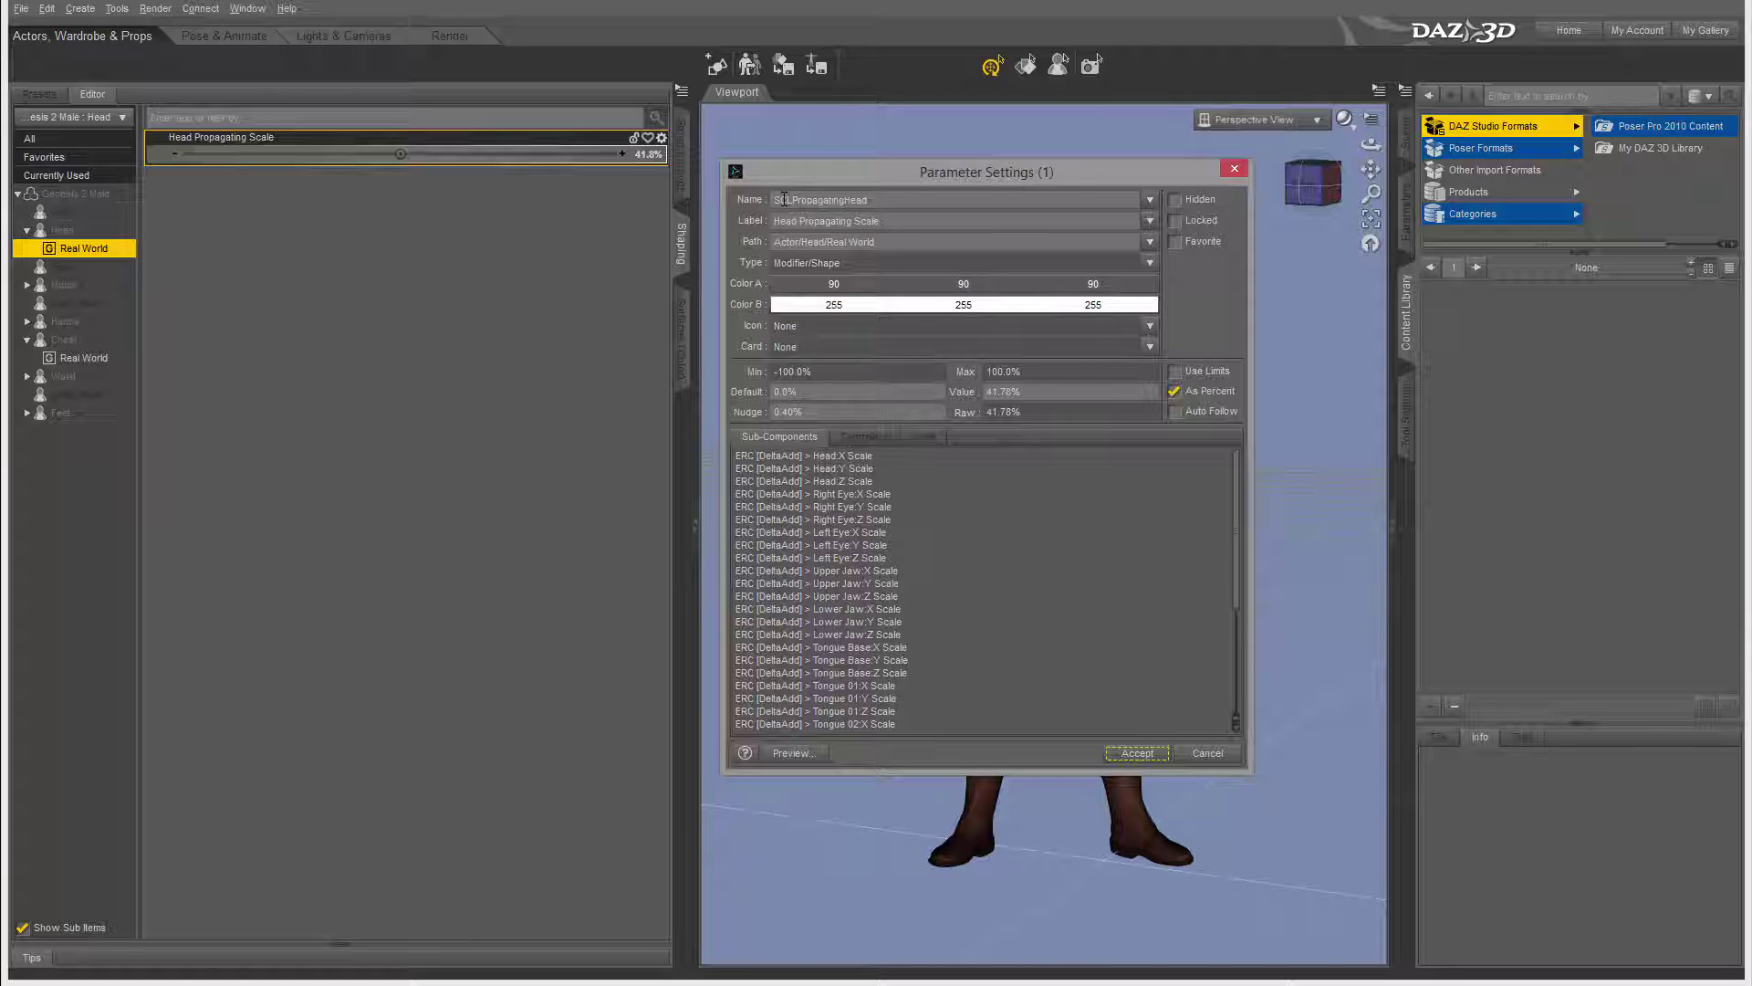
{"action": "left_click", "coordinate": [1241, 169]}
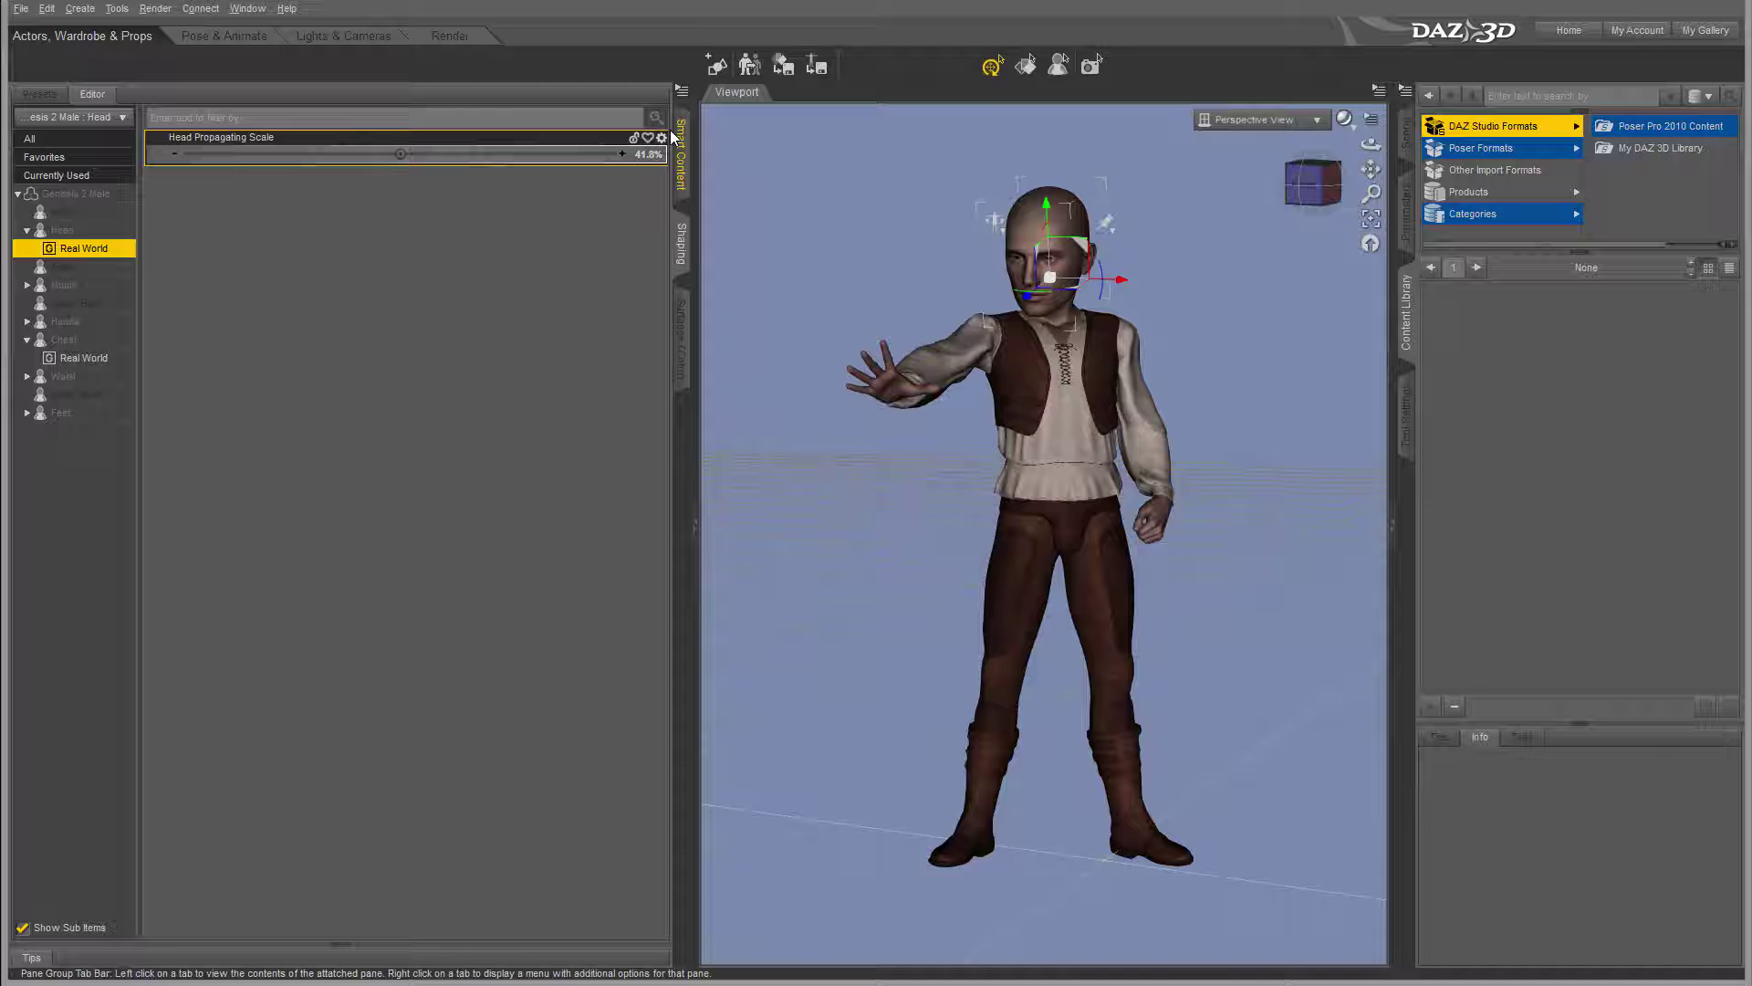
Hide the Head Propagating Scale property using its gear menu's Hidden option.
{"action": "left_click", "coordinate": [662, 138]}
{"action": "mouse_move", "coordinate": [706, 170]}
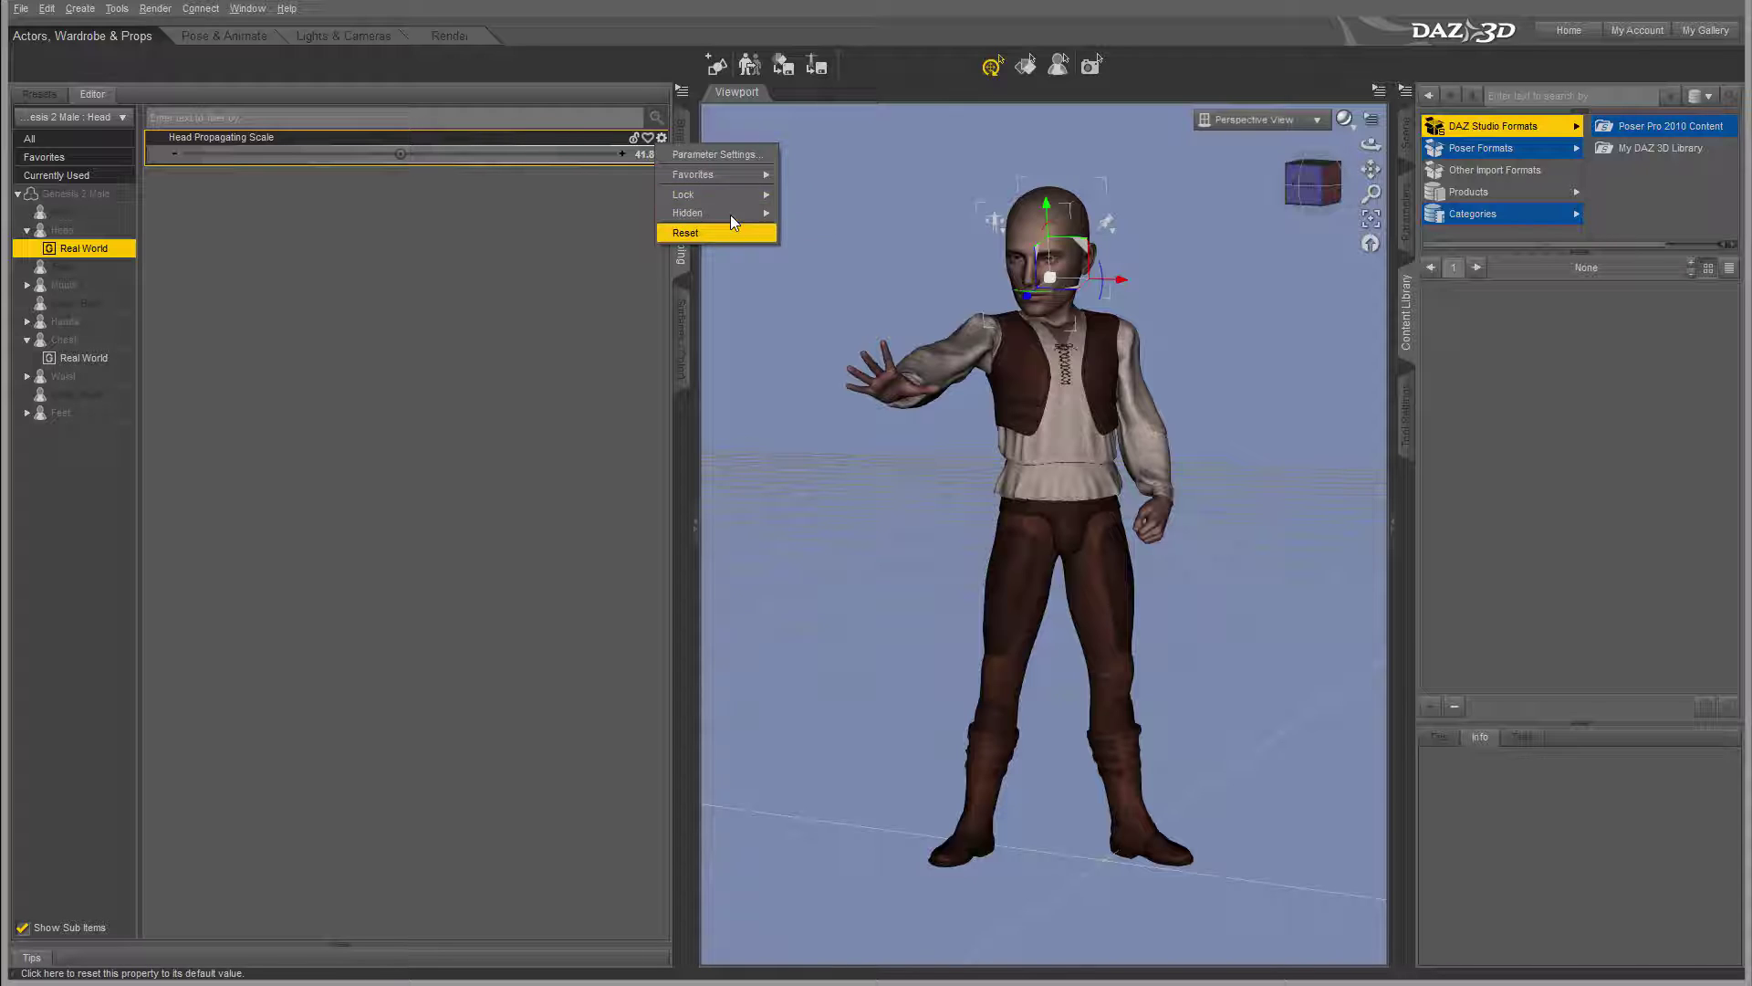
{"action": "left_click", "coordinate": [794, 216]}
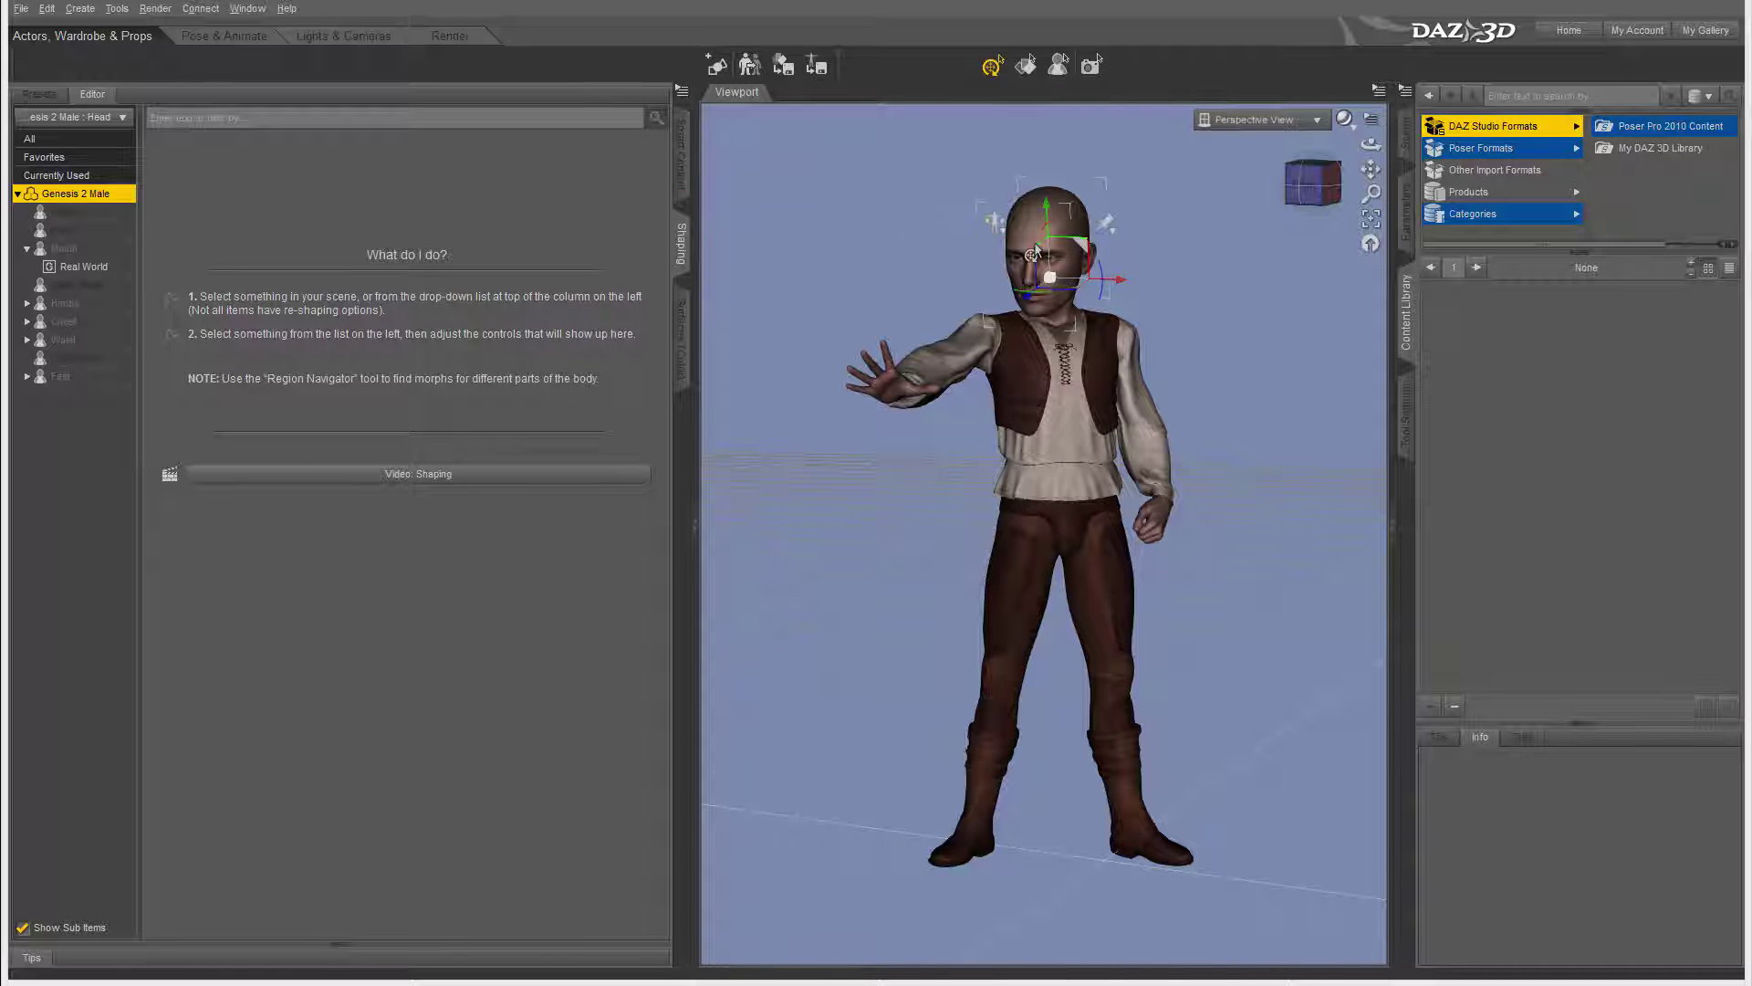
List all shaping morphs and push the lower-jaw teeth forward to 9.1% Move Forward-Back.
{"action": "left_click", "coordinate": [53, 143]}
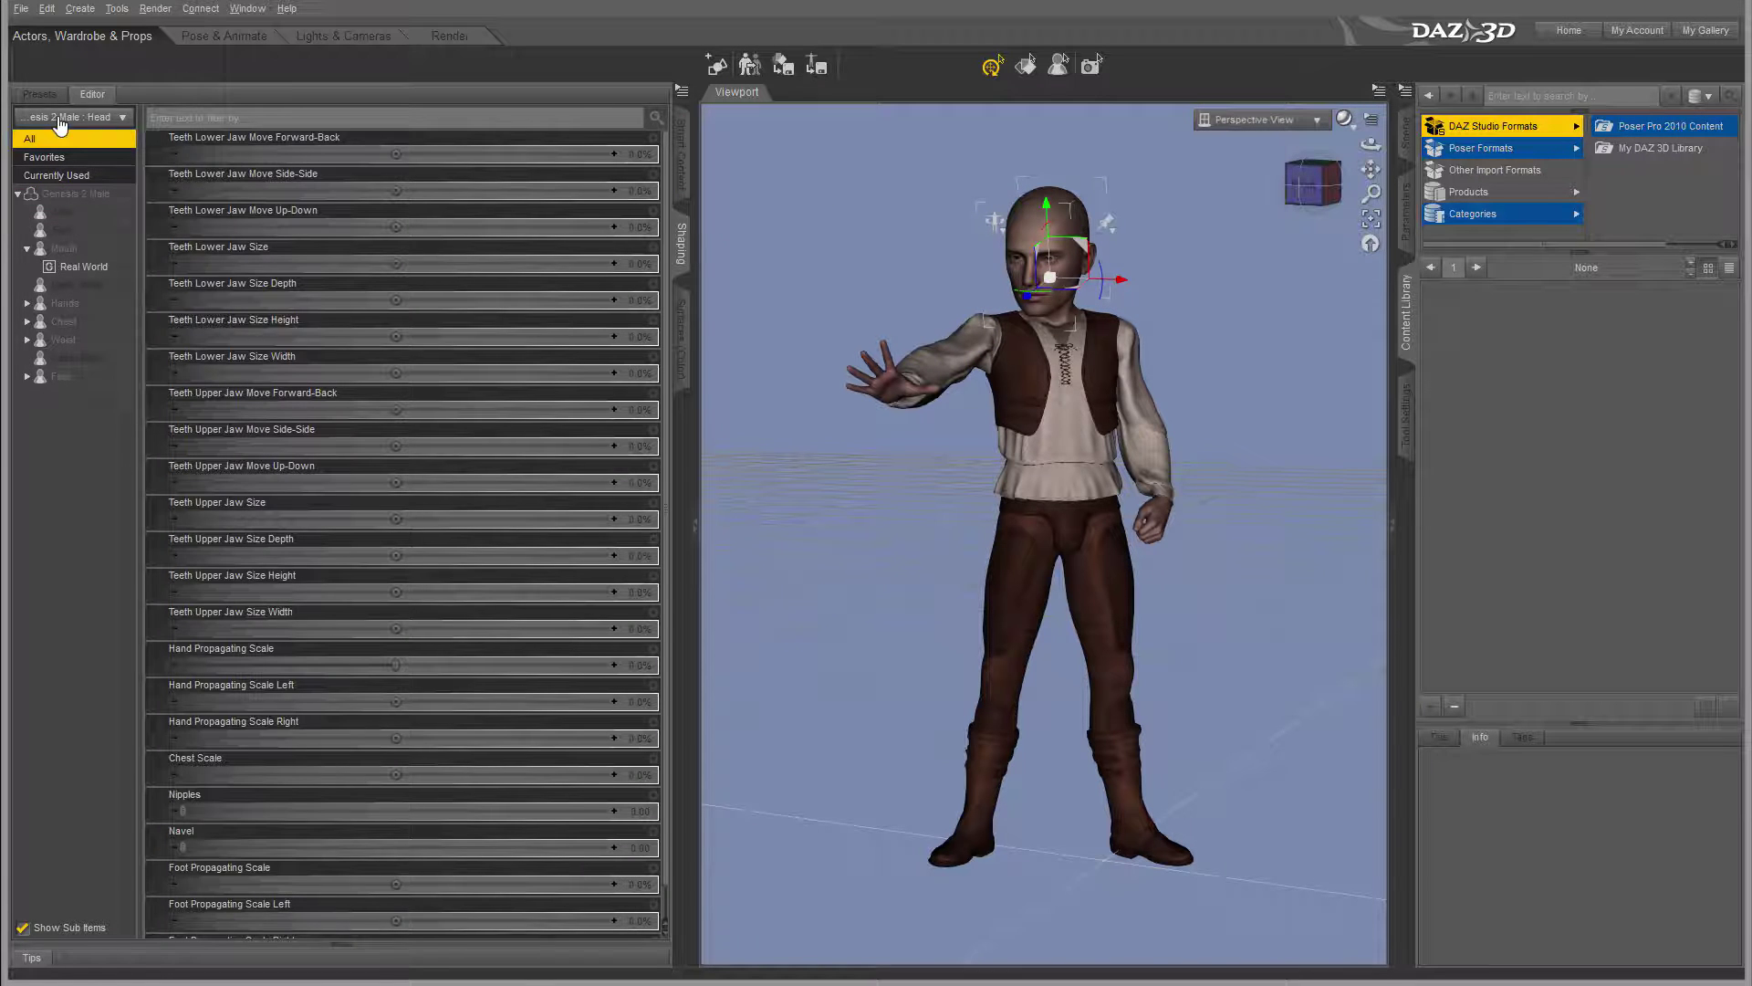
{"action": "left_click", "coordinate": [606, 339]}
{"action": "scroll", "coordinate": [606, 340], "scroll_direction": "down", "scroll_amount": 1}
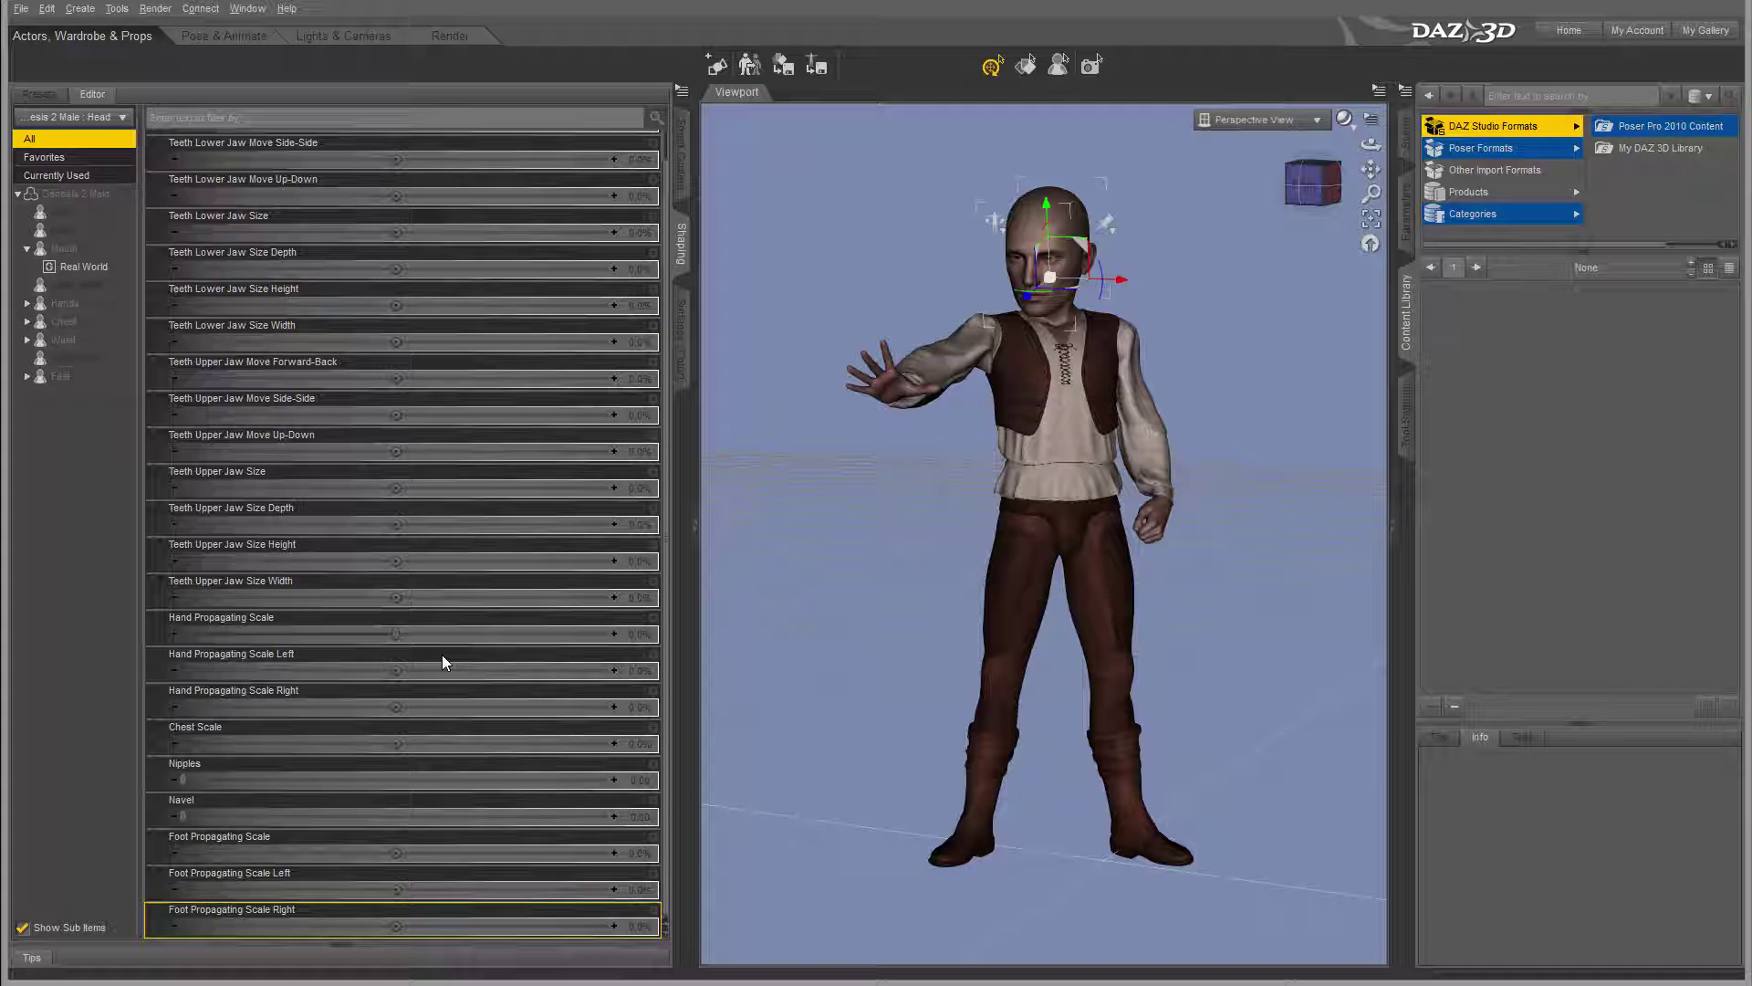
{"action": "scroll", "coordinate": [436, 352], "scroll_direction": "up", "scroll_amount": 1}
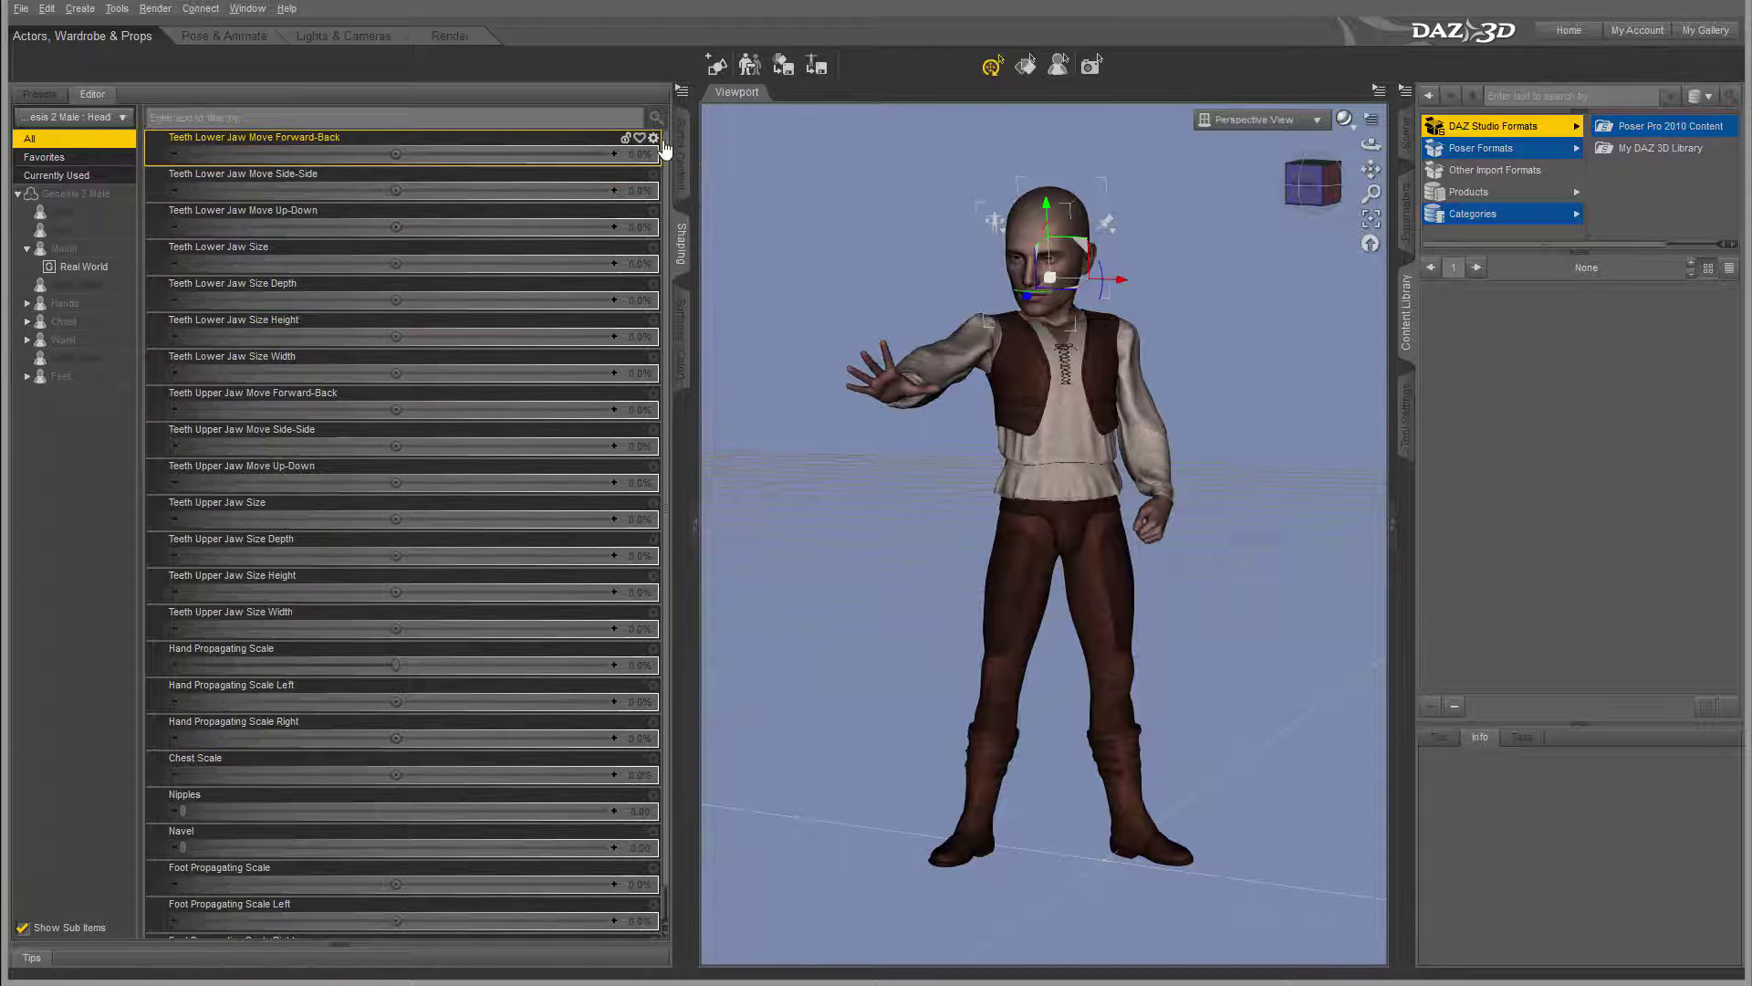
{"action": "left_click", "coordinate": [653, 139]}
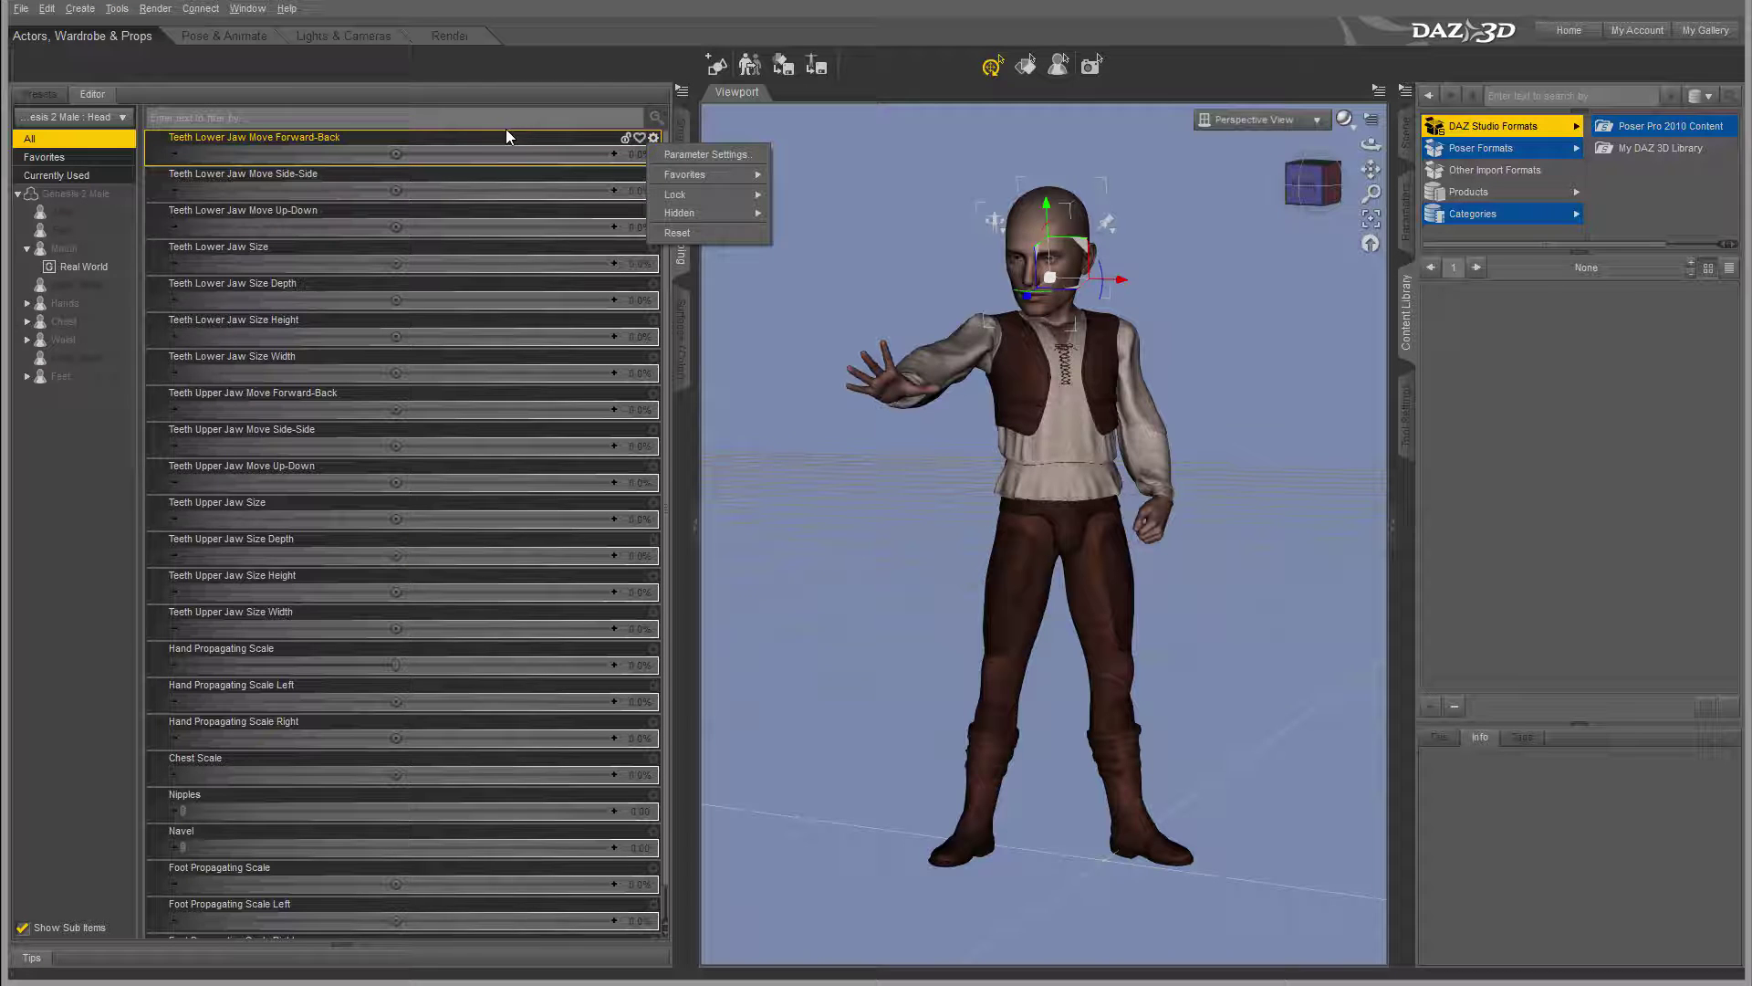
{"action": "left_click", "coordinate": [47, 545]}
{"action": "left_click_drag", "start_coordinate": [425, 153], "coordinate": [484, 190]}
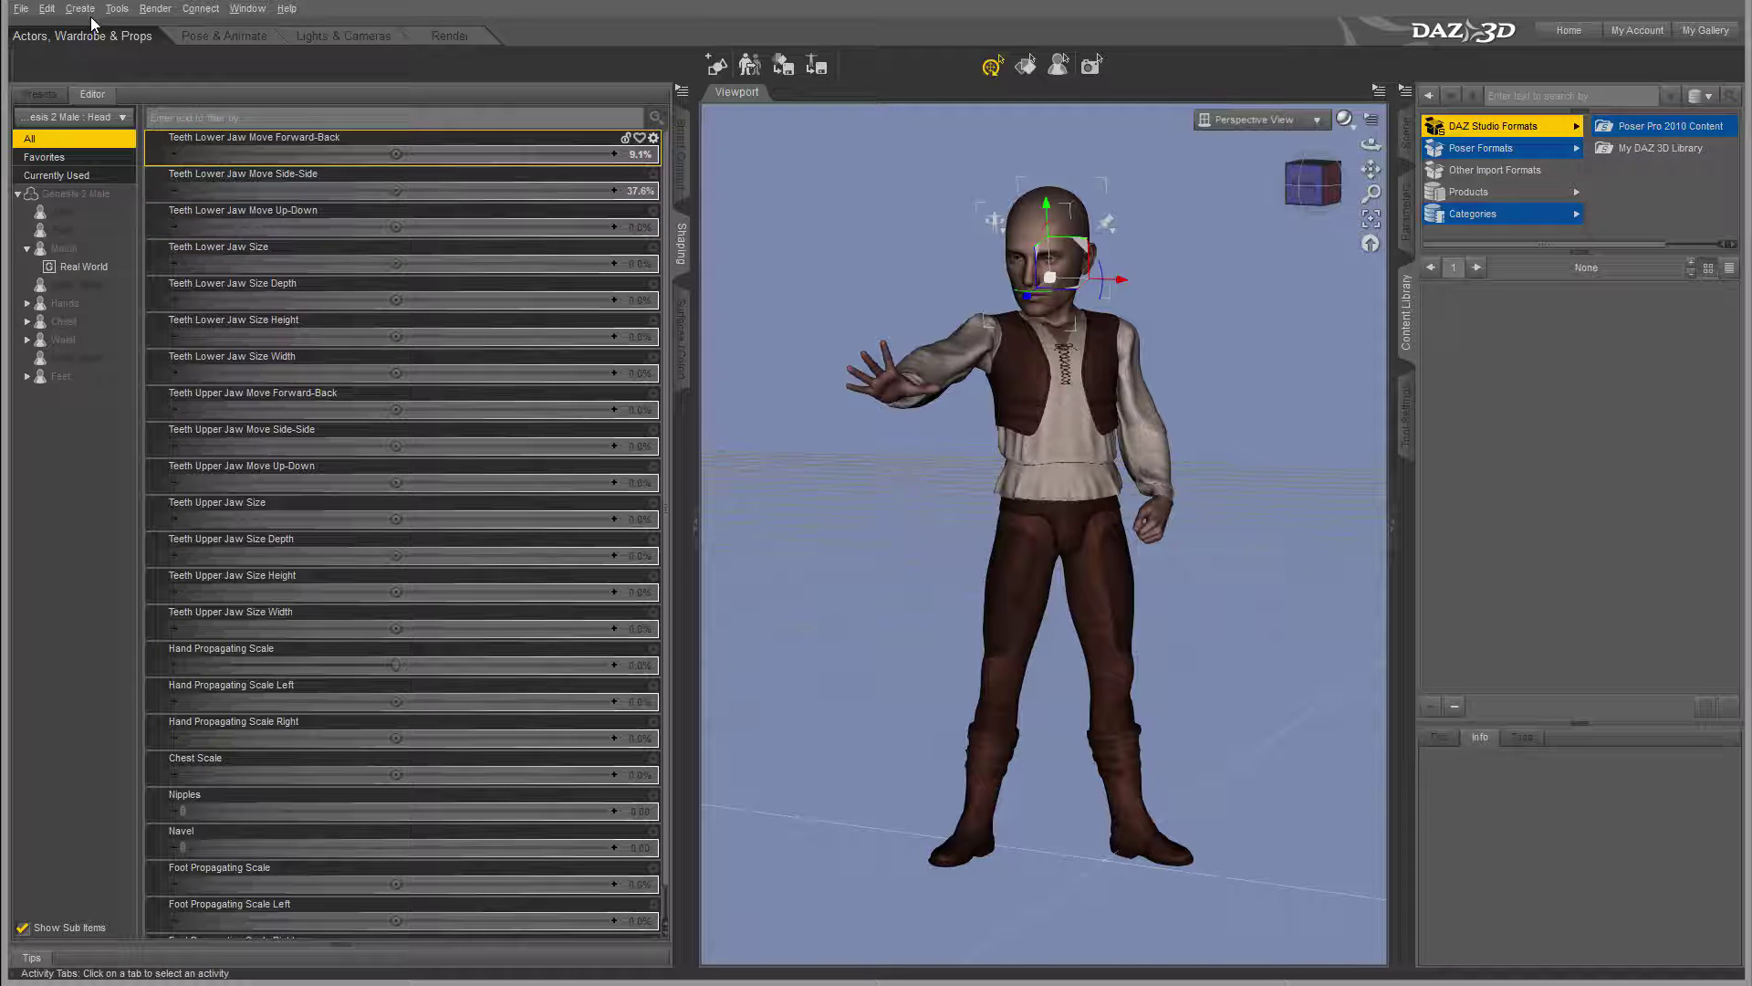
Browse the Edit menu's Figure submenu, close it, and reopen the Edit menu.
{"action": "left_click", "coordinate": [47, 9]}
{"action": "mouse_move", "coordinate": [82, 13]}
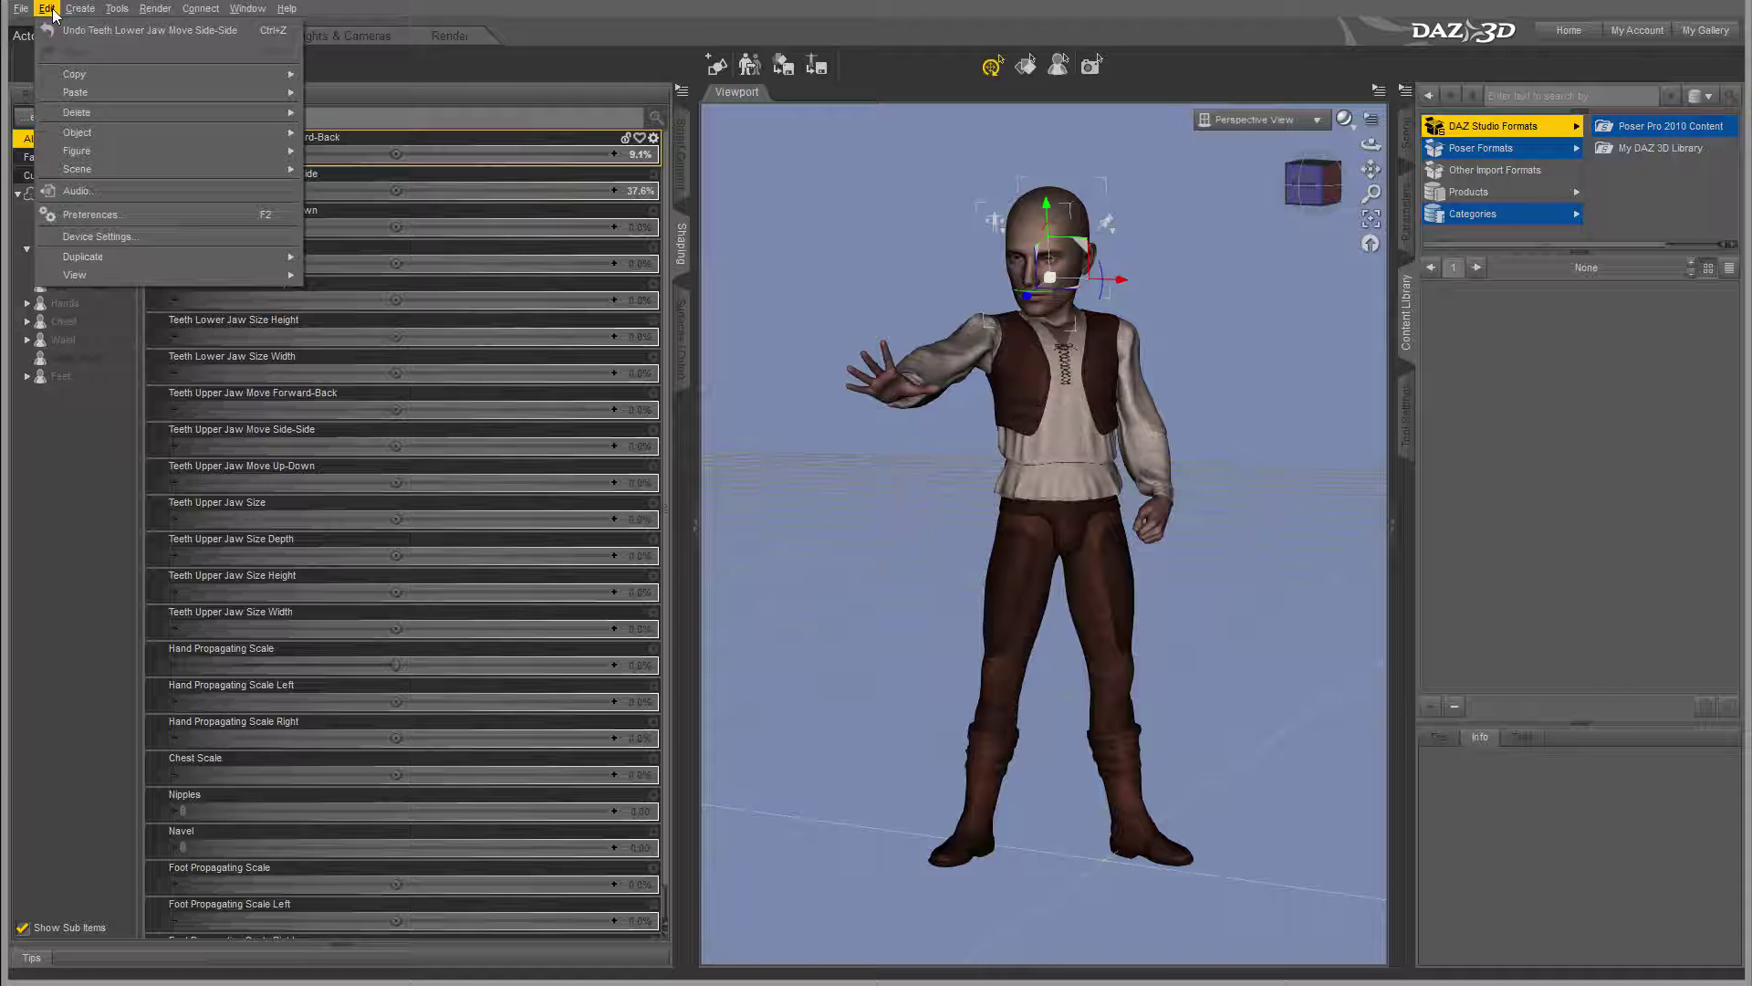
{"action": "mouse_move", "coordinate": [221, 82]}
{"action": "mouse_move", "coordinate": [190, 148]}
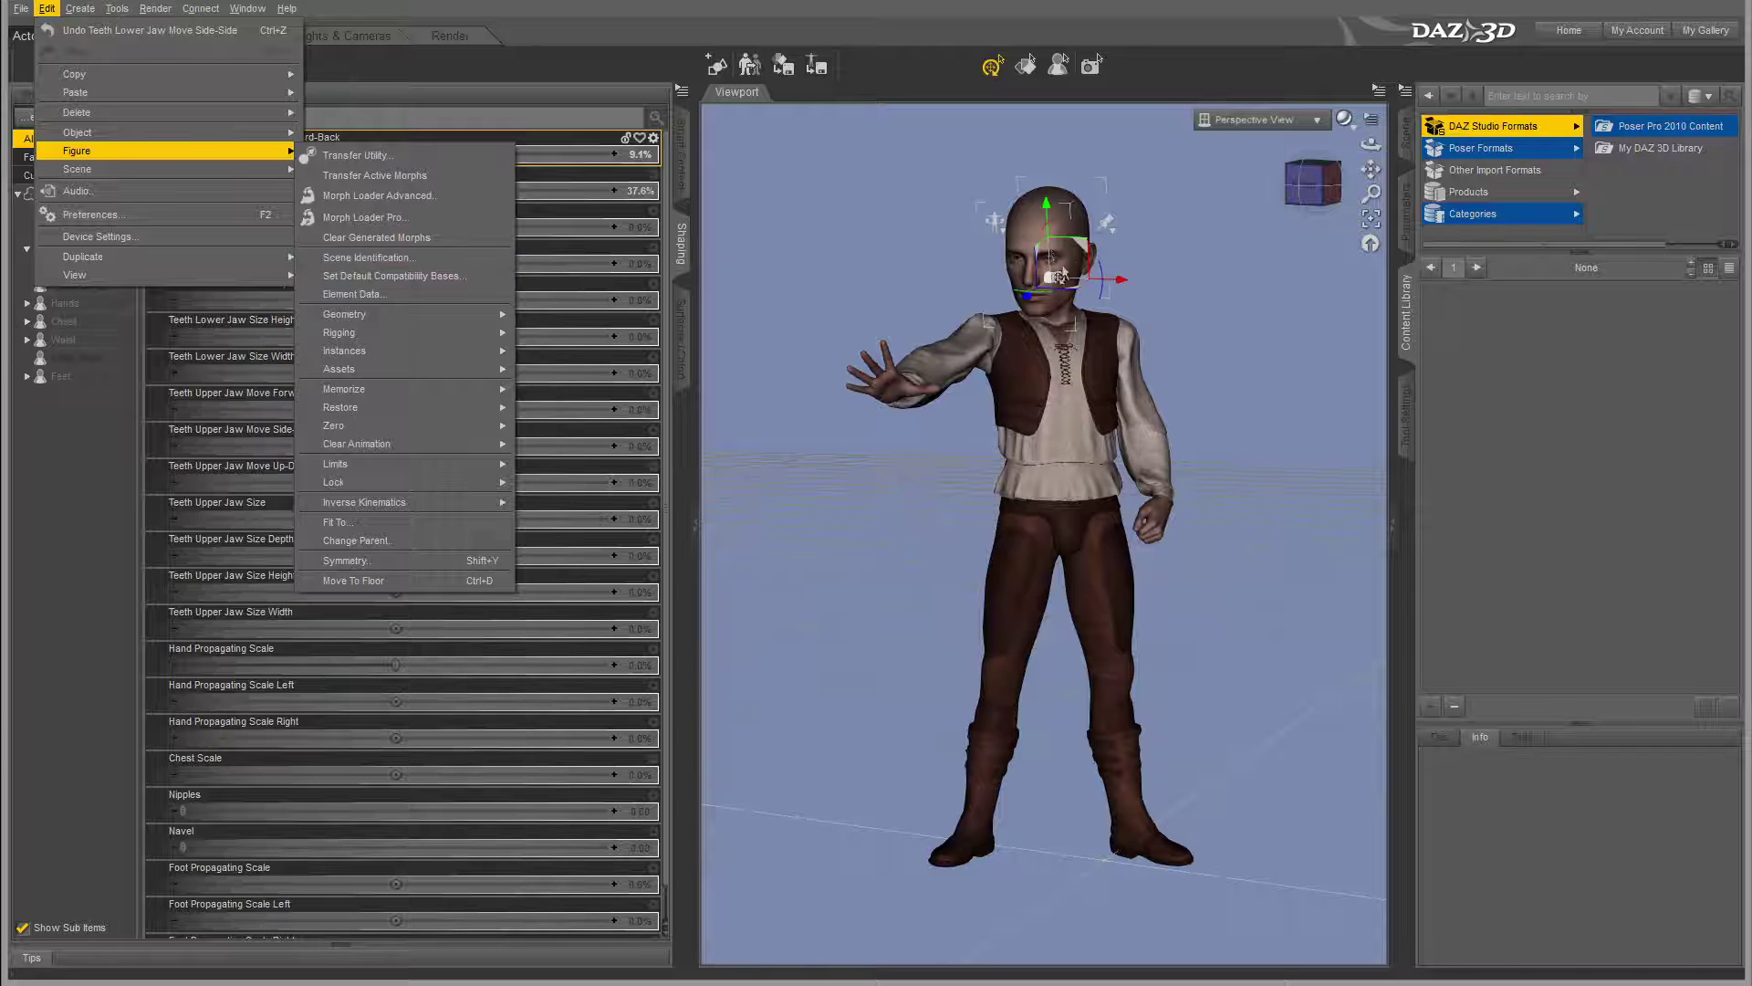
{"action": "left_click", "coordinate": [86, 517]}
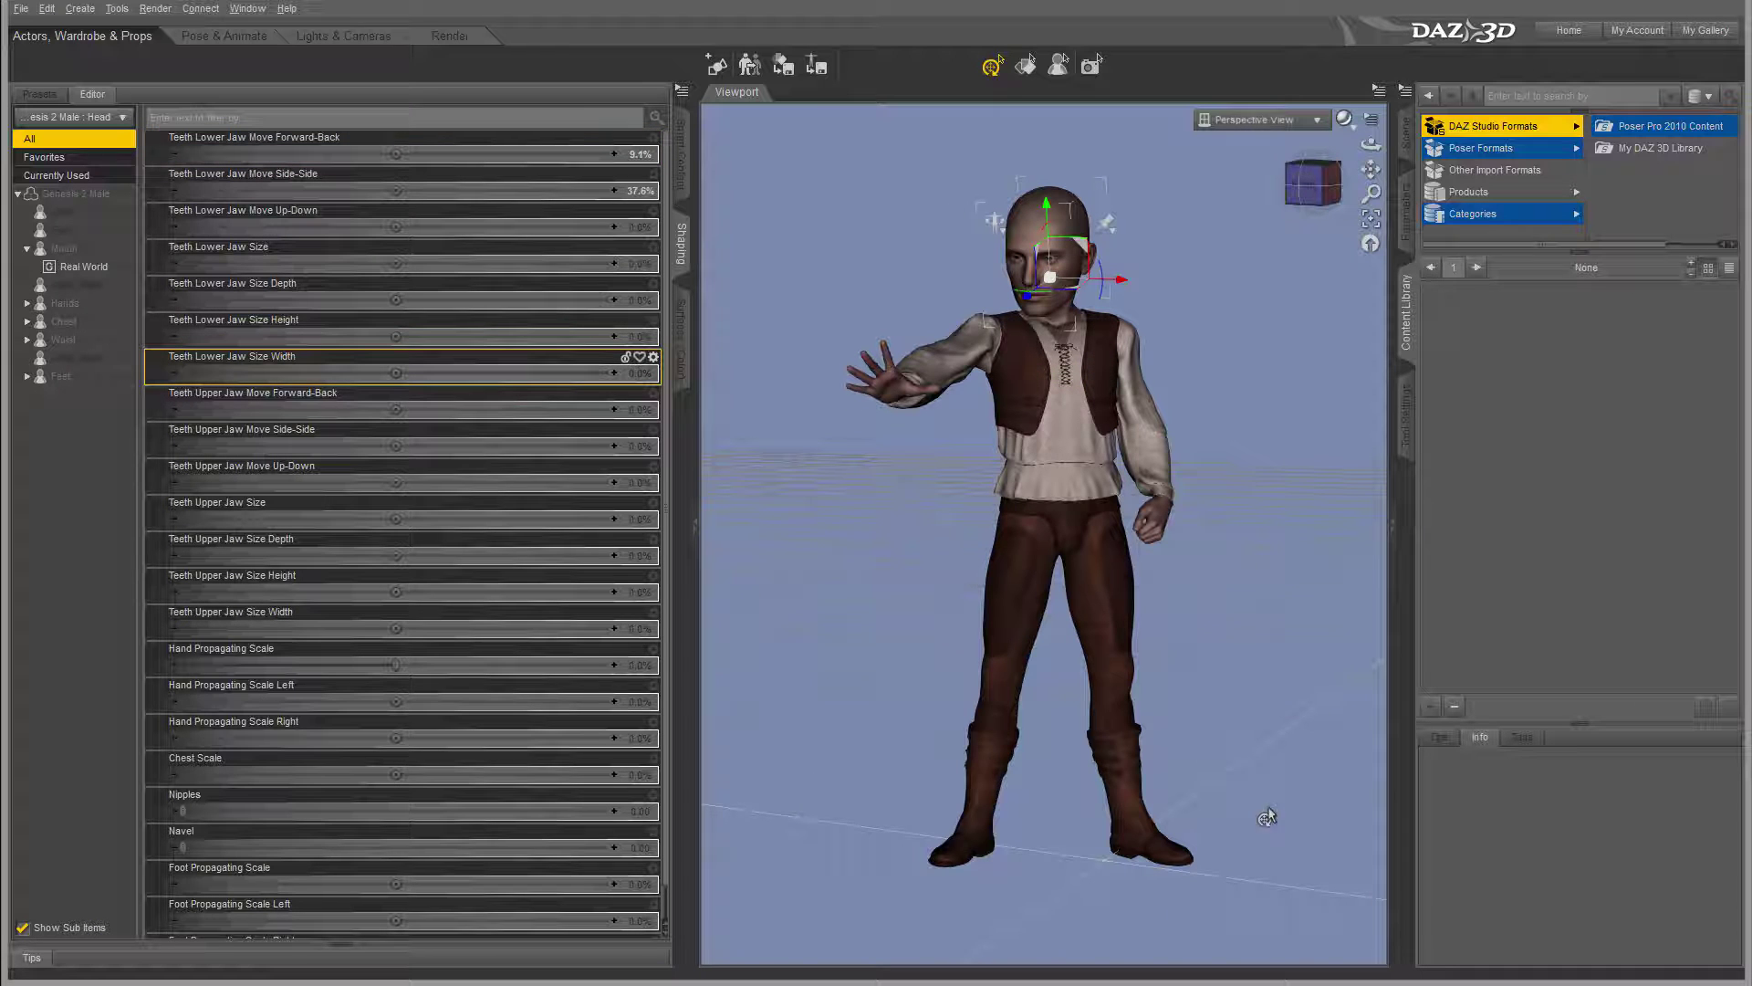
{"action": "left_click", "coordinate": [47, 8]}
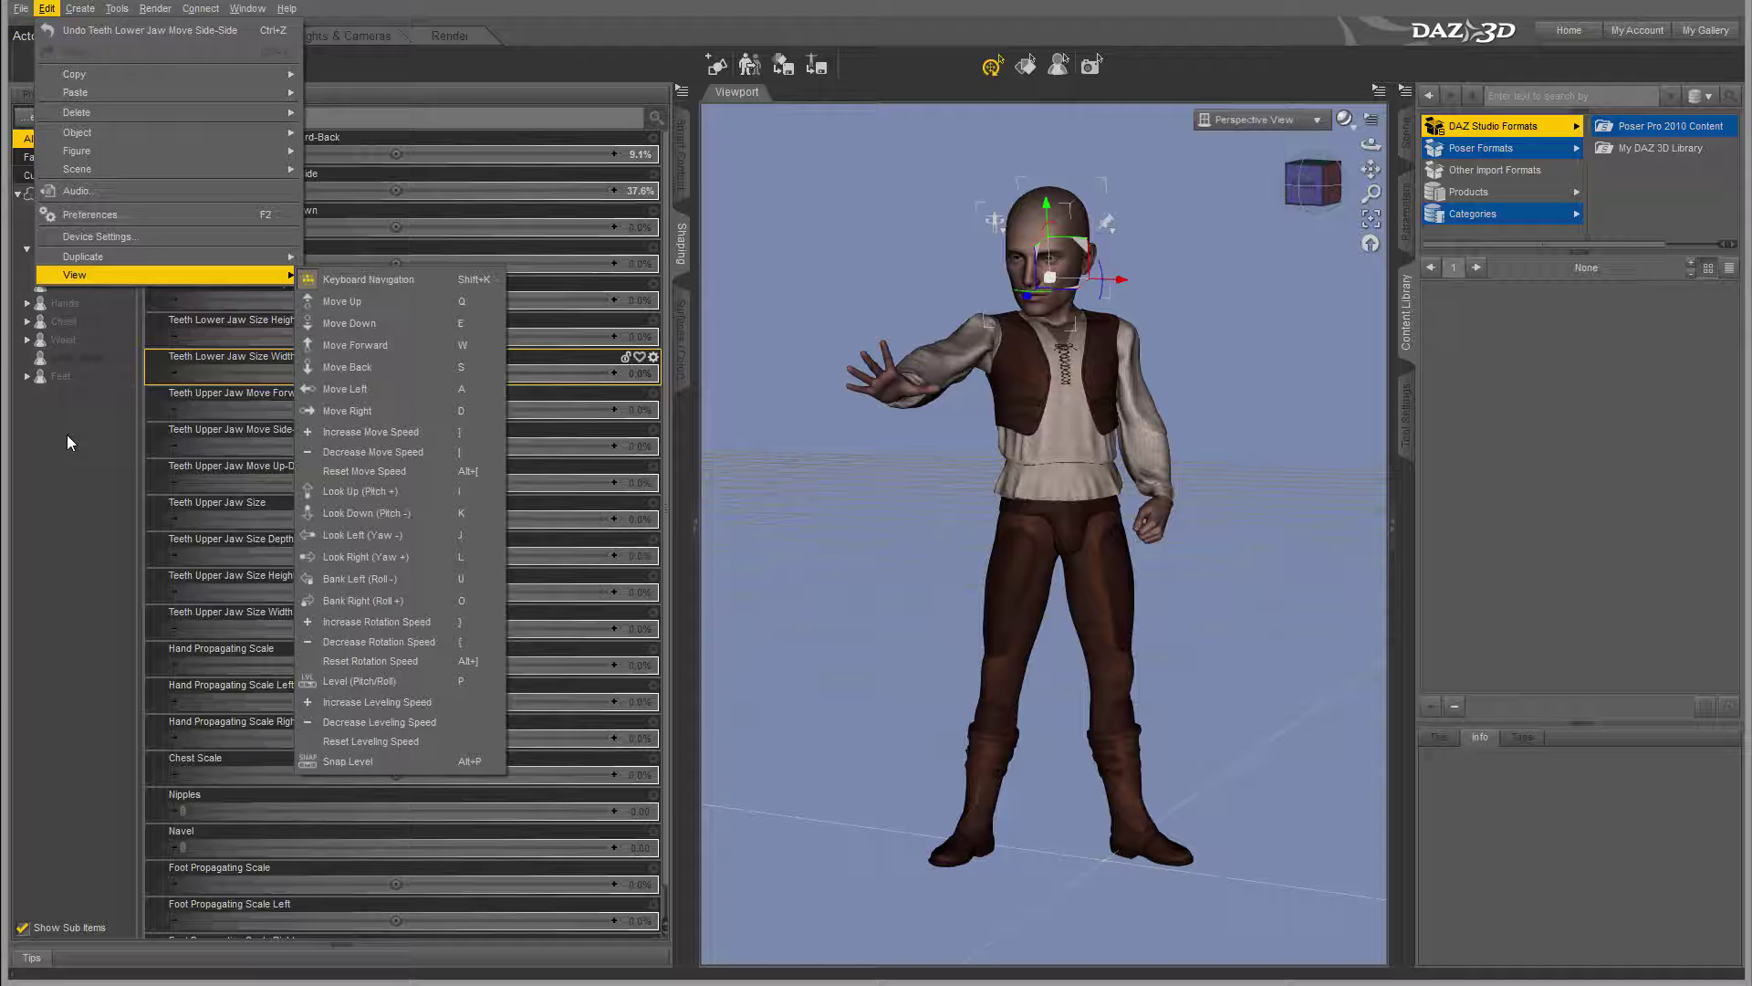
Set Teeth Upper Jaw Move Side-Side to 4.5% and orbit the view to check it.
{"action": "left_click", "coordinate": [363, 356]}
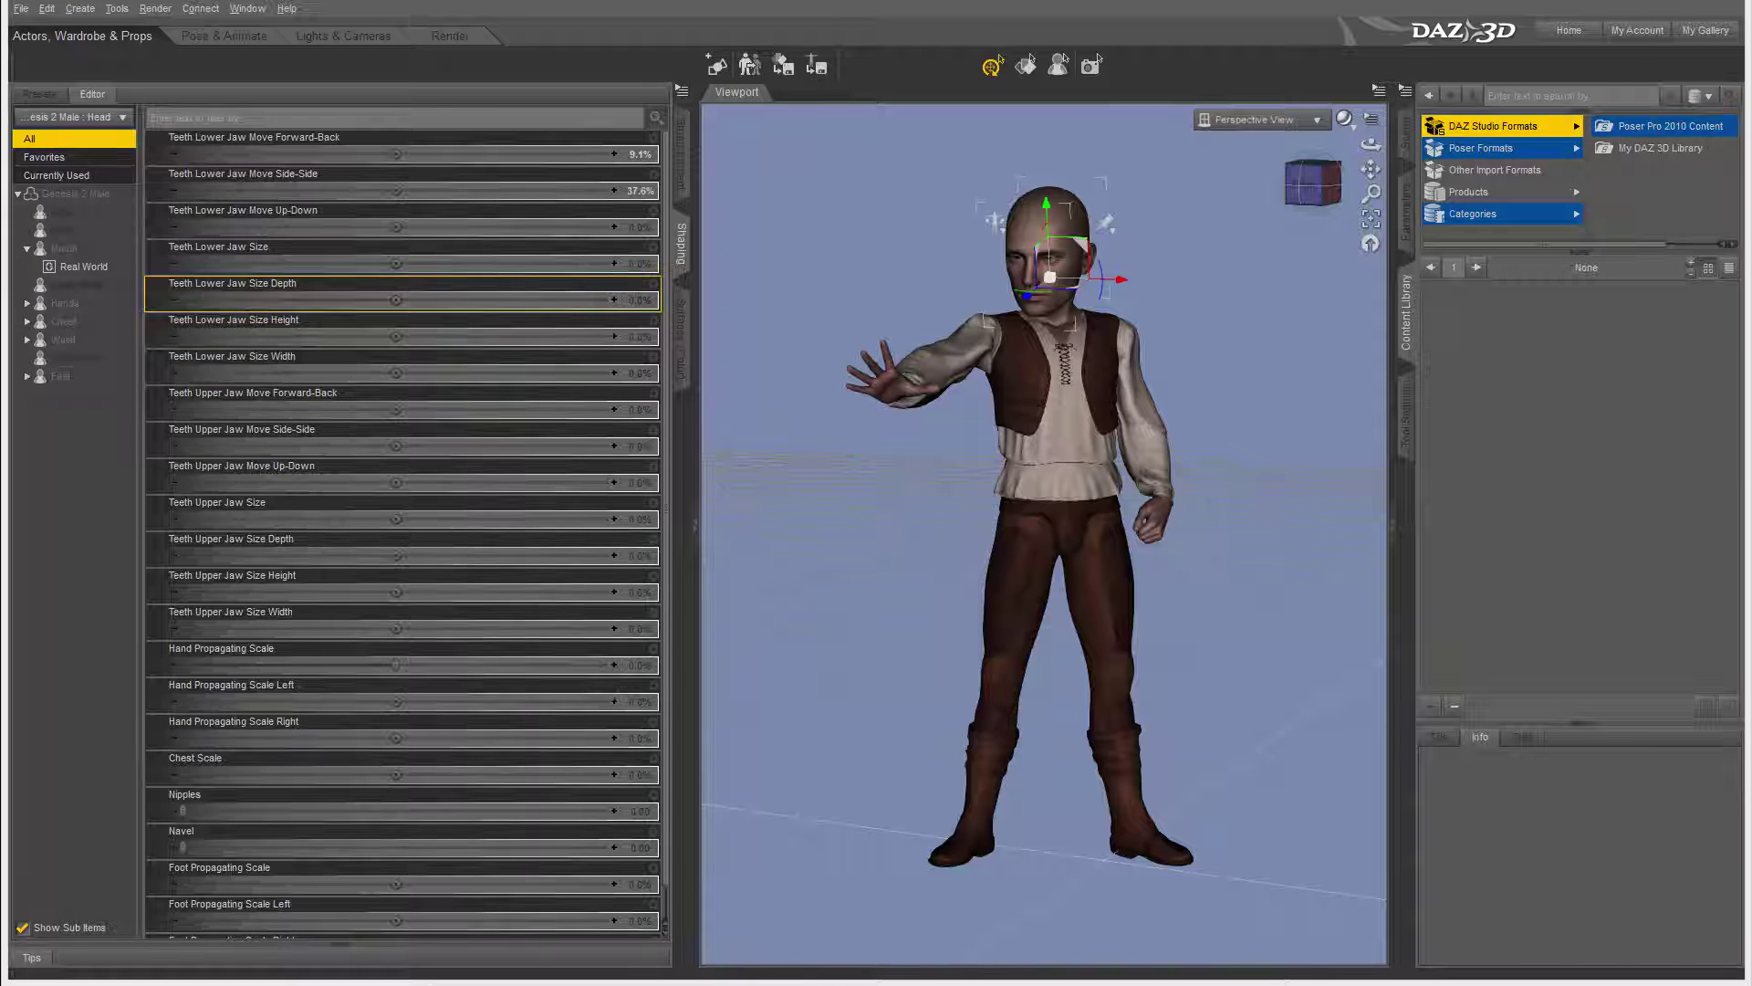
{"action": "scroll", "coordinate": [405, 534], "scroll_direction": "down", "scroll_amount": 1}
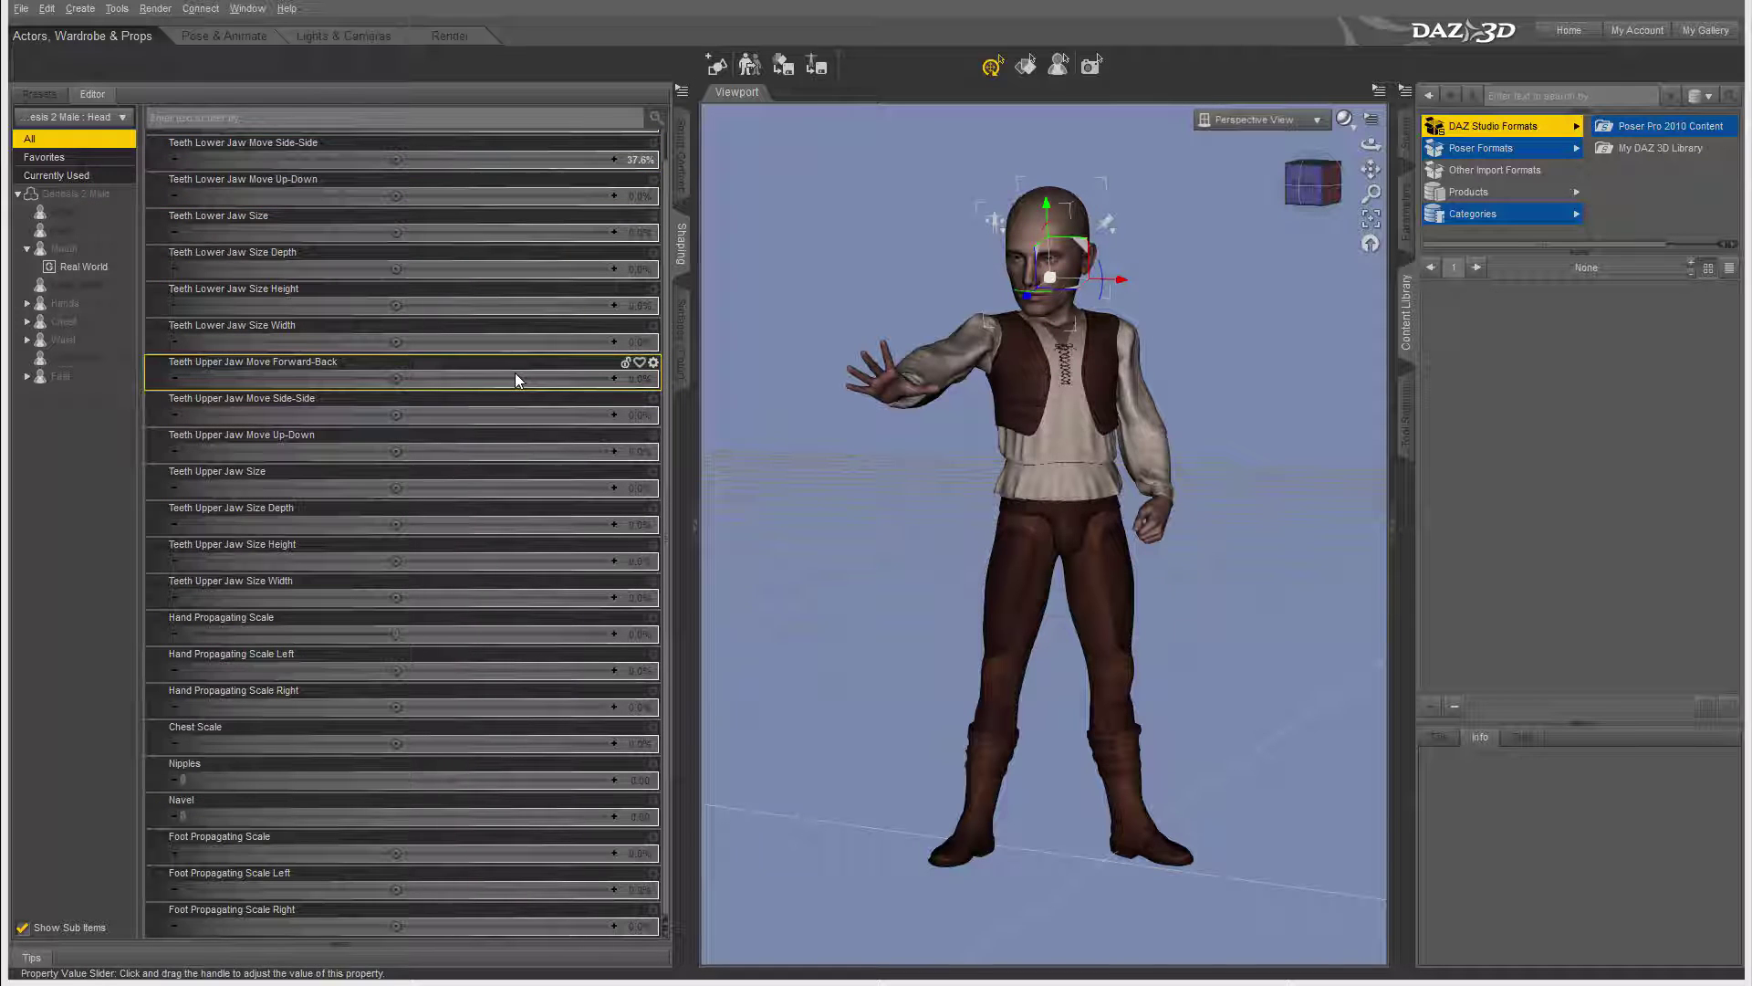
{"action": "left_click_drag", "start_coordinate": [430, 416], "coordinate": [491, 415]}
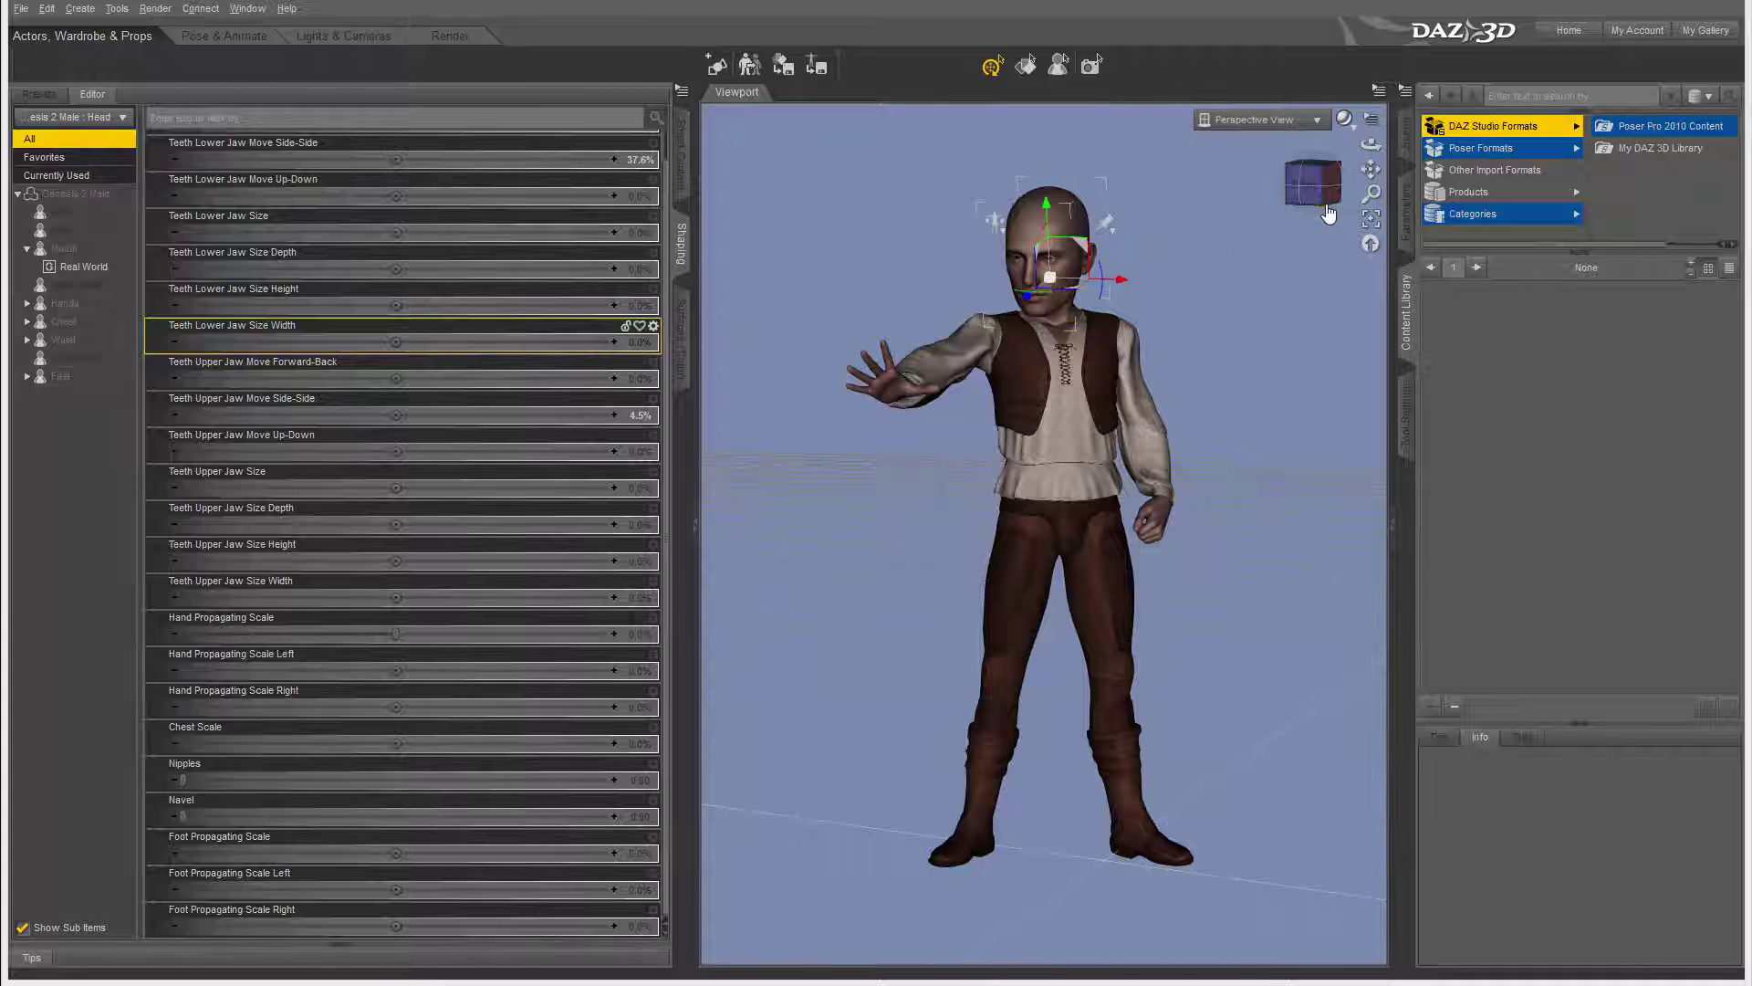
{"action": "left_click_drag", "start_coordinate": [1325, 212], "coordinate": [1308, 182]}
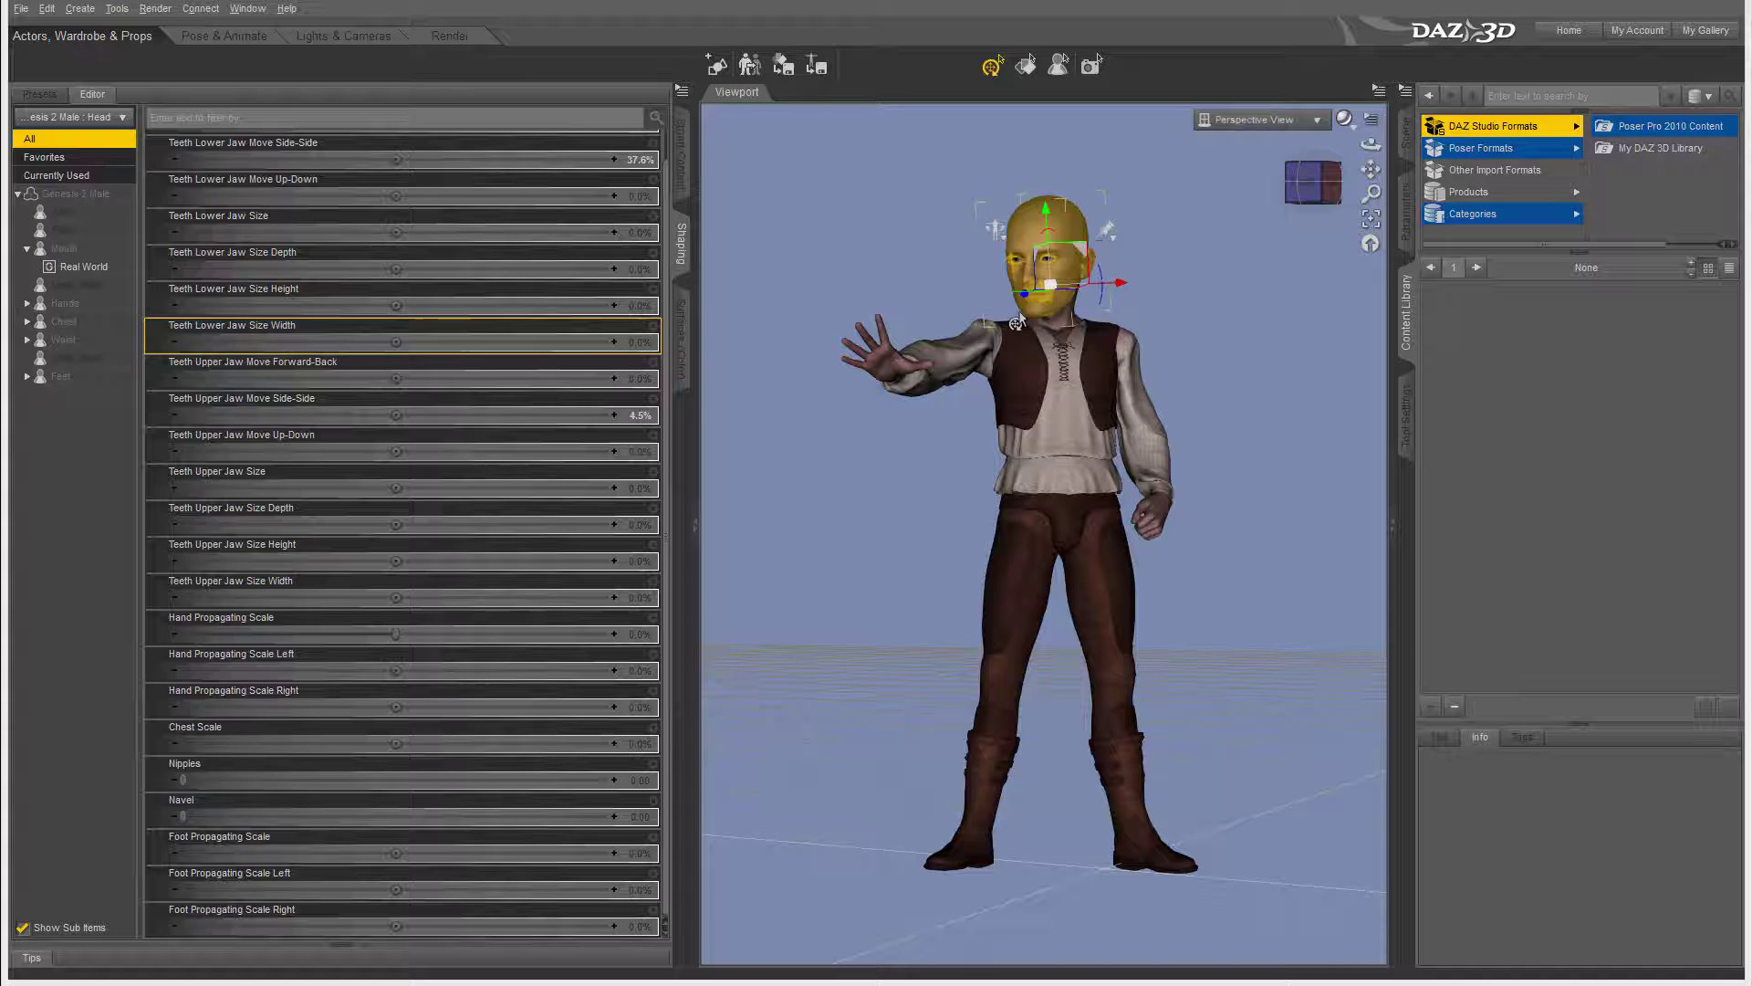
Browse the Hands, Chest, Waist and Feet shaping regions, then switch to Surfaces presets.
{"action": "left_click", "coordinate": [57, 303]}
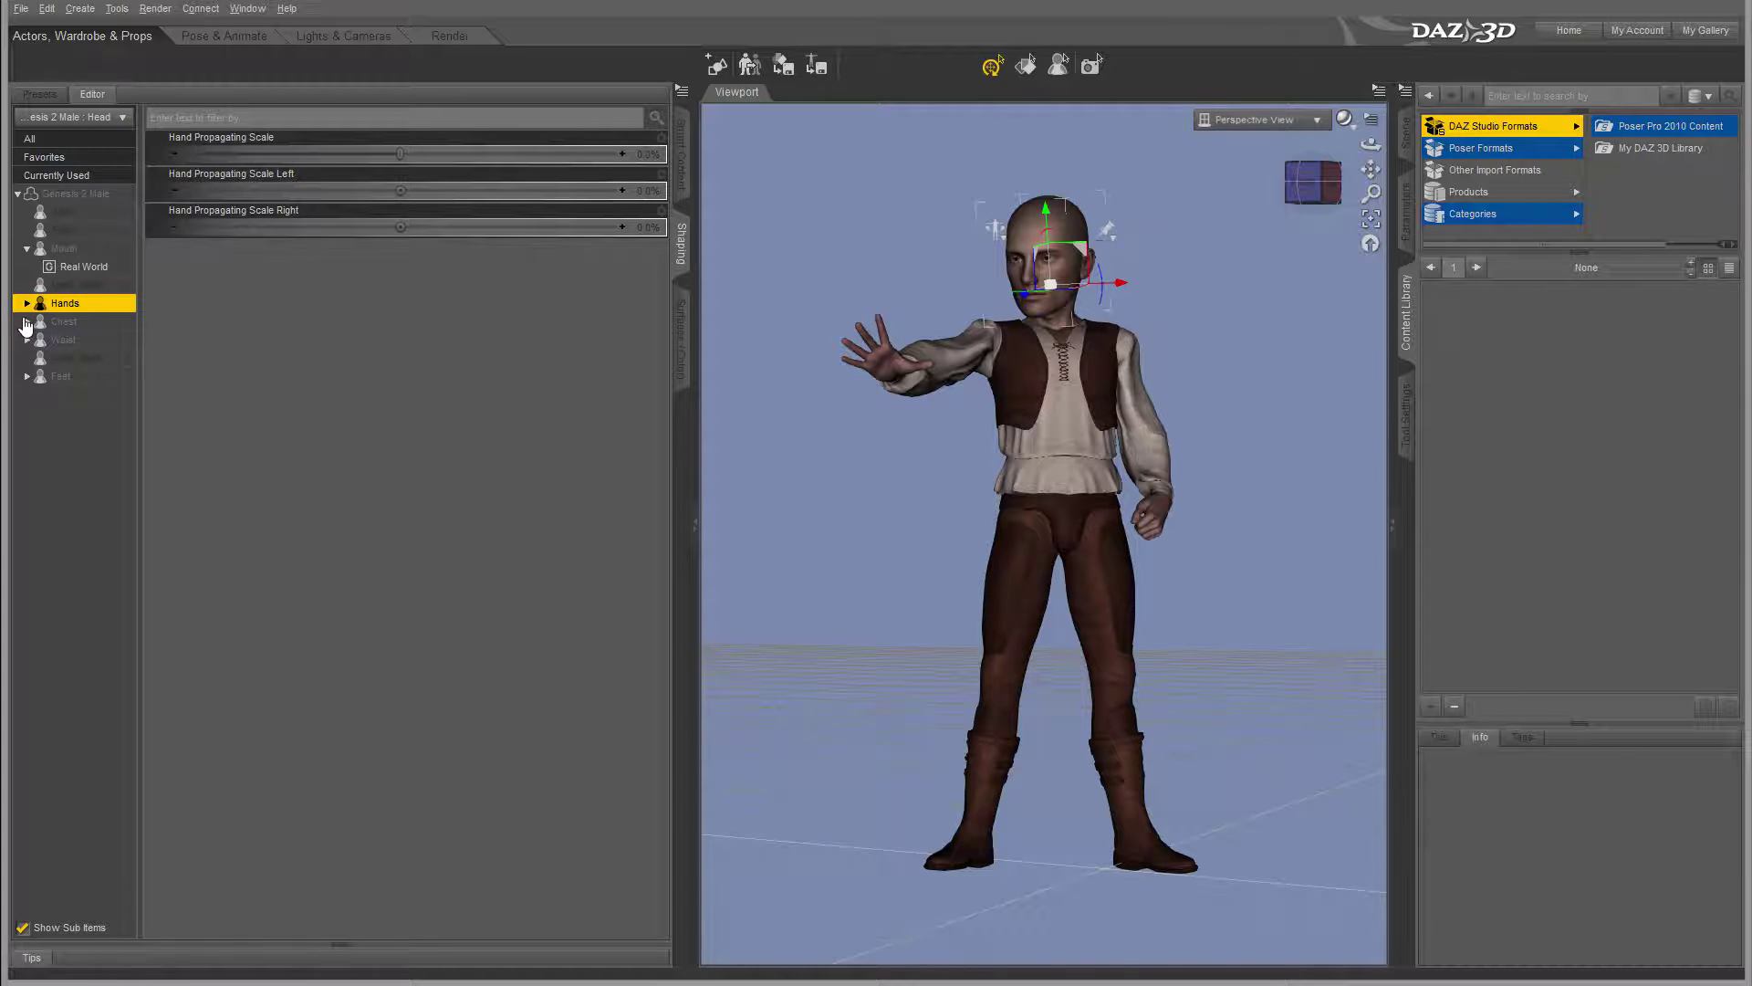
{"action": "left_click", "coordinate": [26, 321]}
{"action": "left_click", "coordinate": [26, 358]}
{"action": "left_click", "coordinate": [42, 412]}
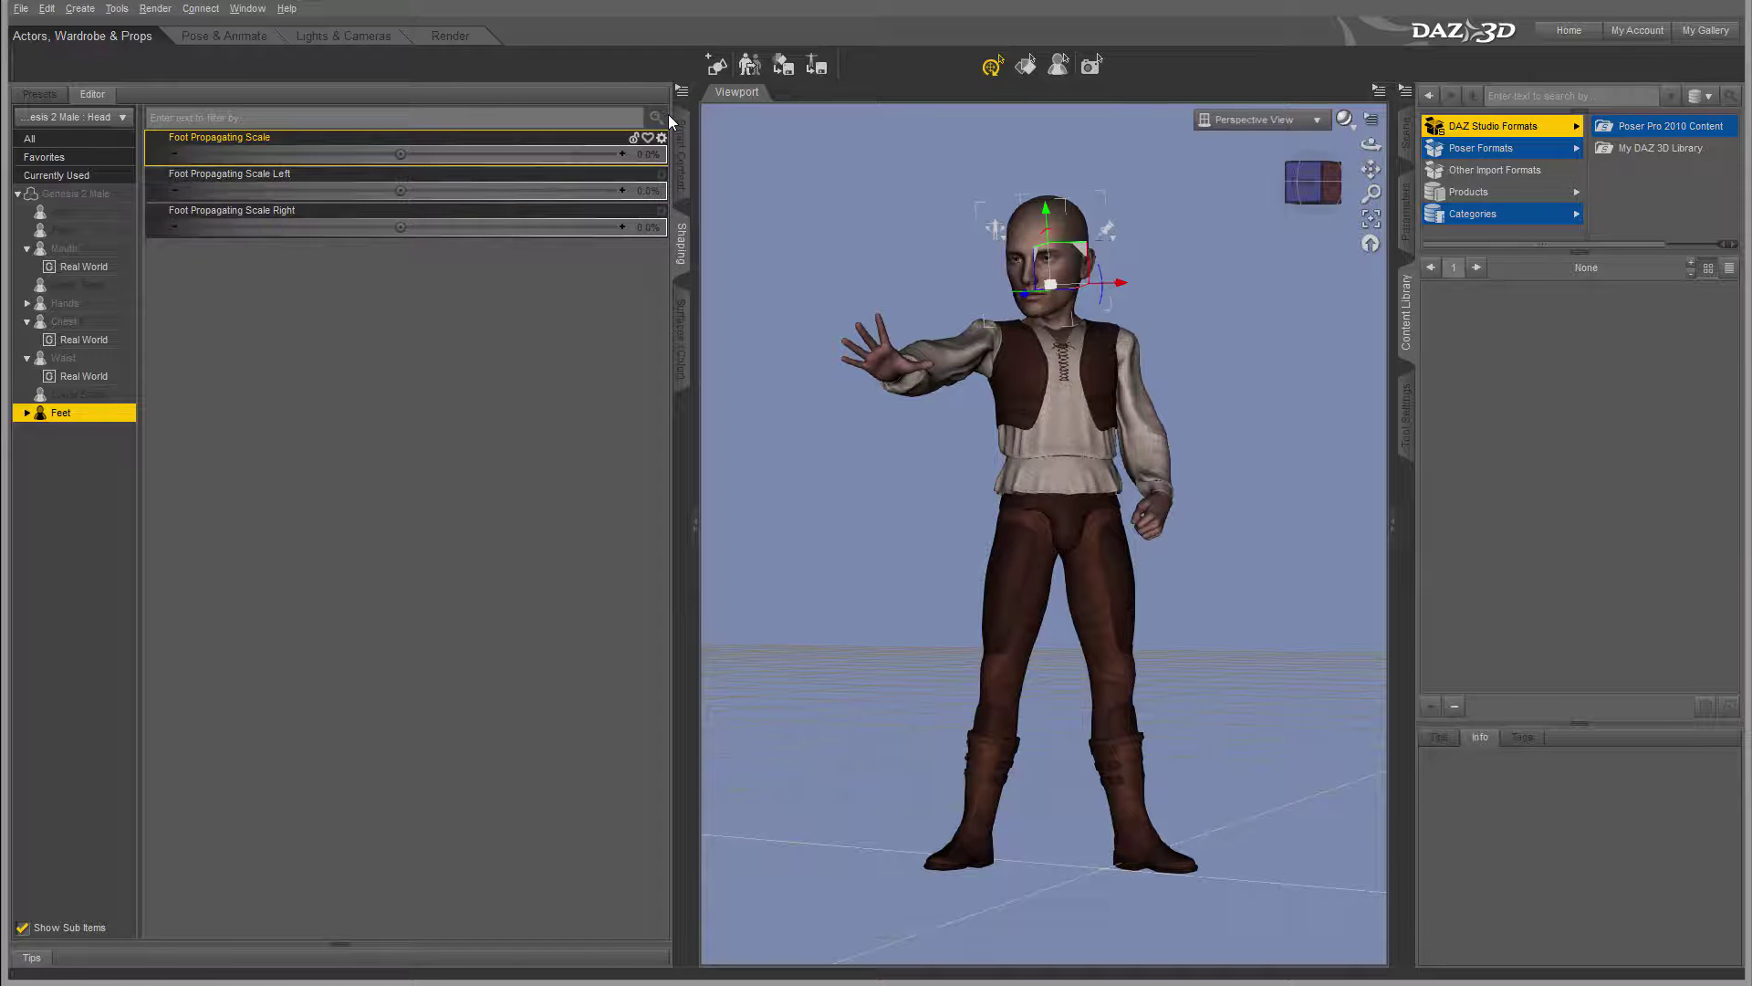
{"action": "left_click", "coordinate": [680, 328]}
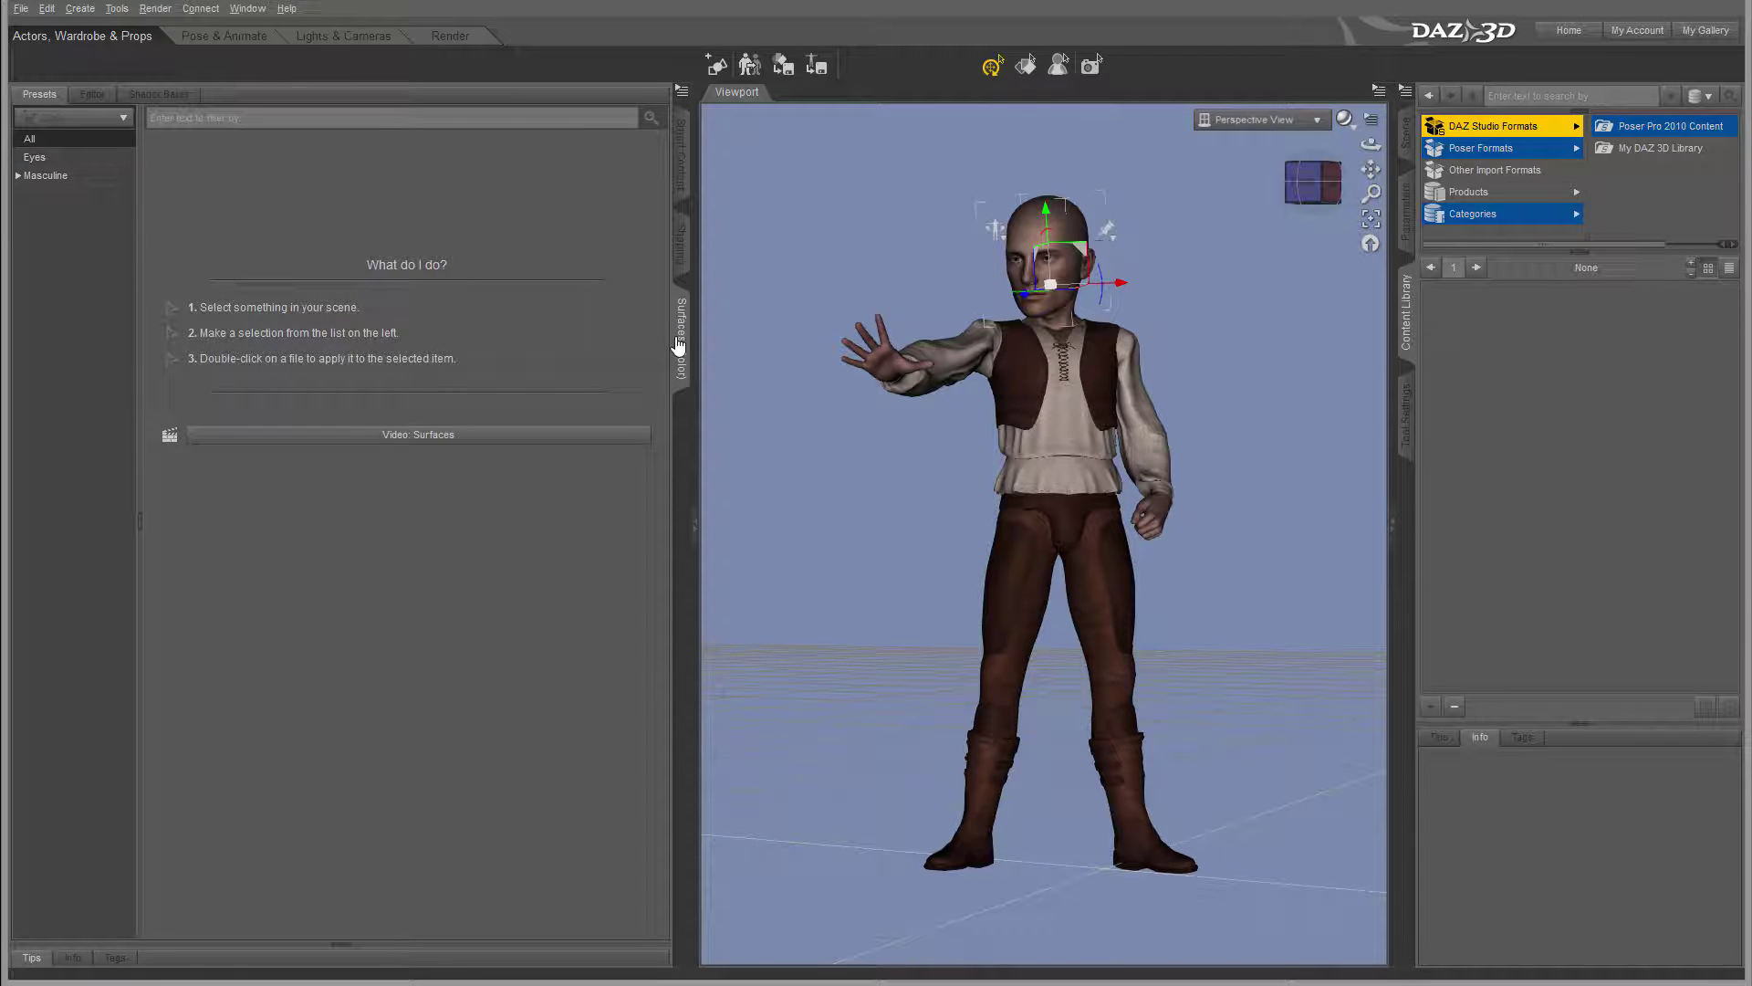
Browse Eyes and Masculine presets, try Phillip Bump Close-Up, and return to the Phillip Eyes list.
{"action": "left_click", "coordinate": [48, 158]}
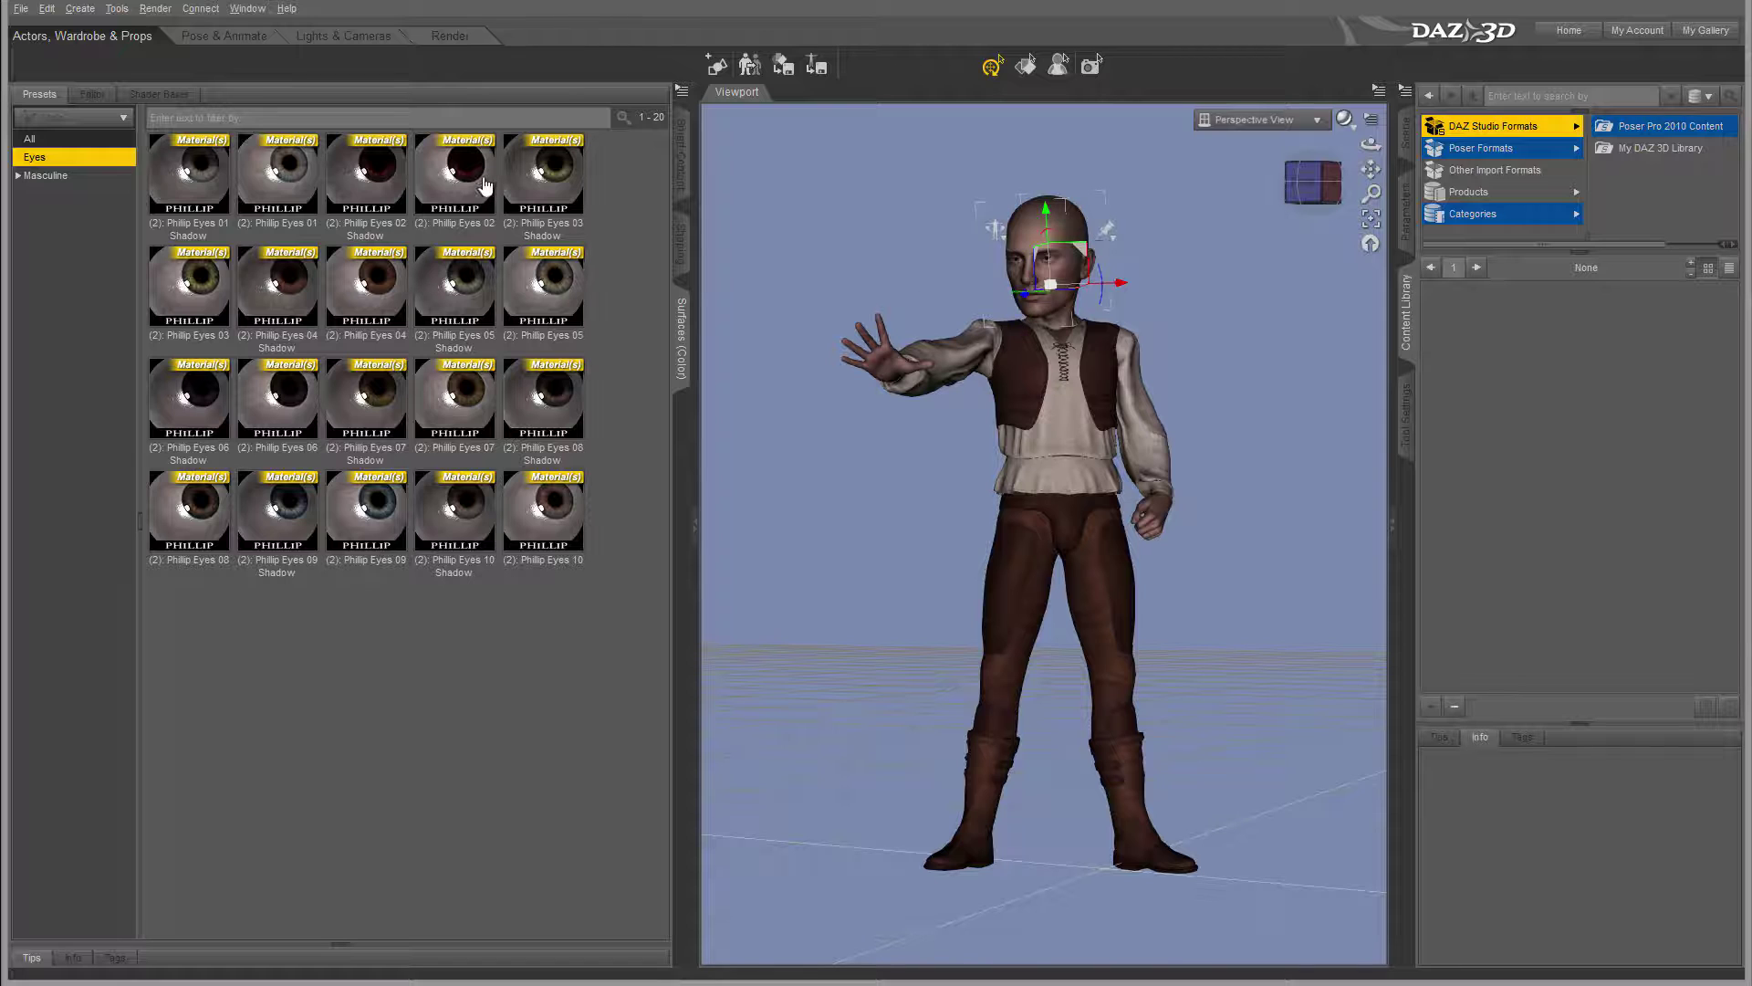
{"action": "left_click", "coordinate": [29, 179]}
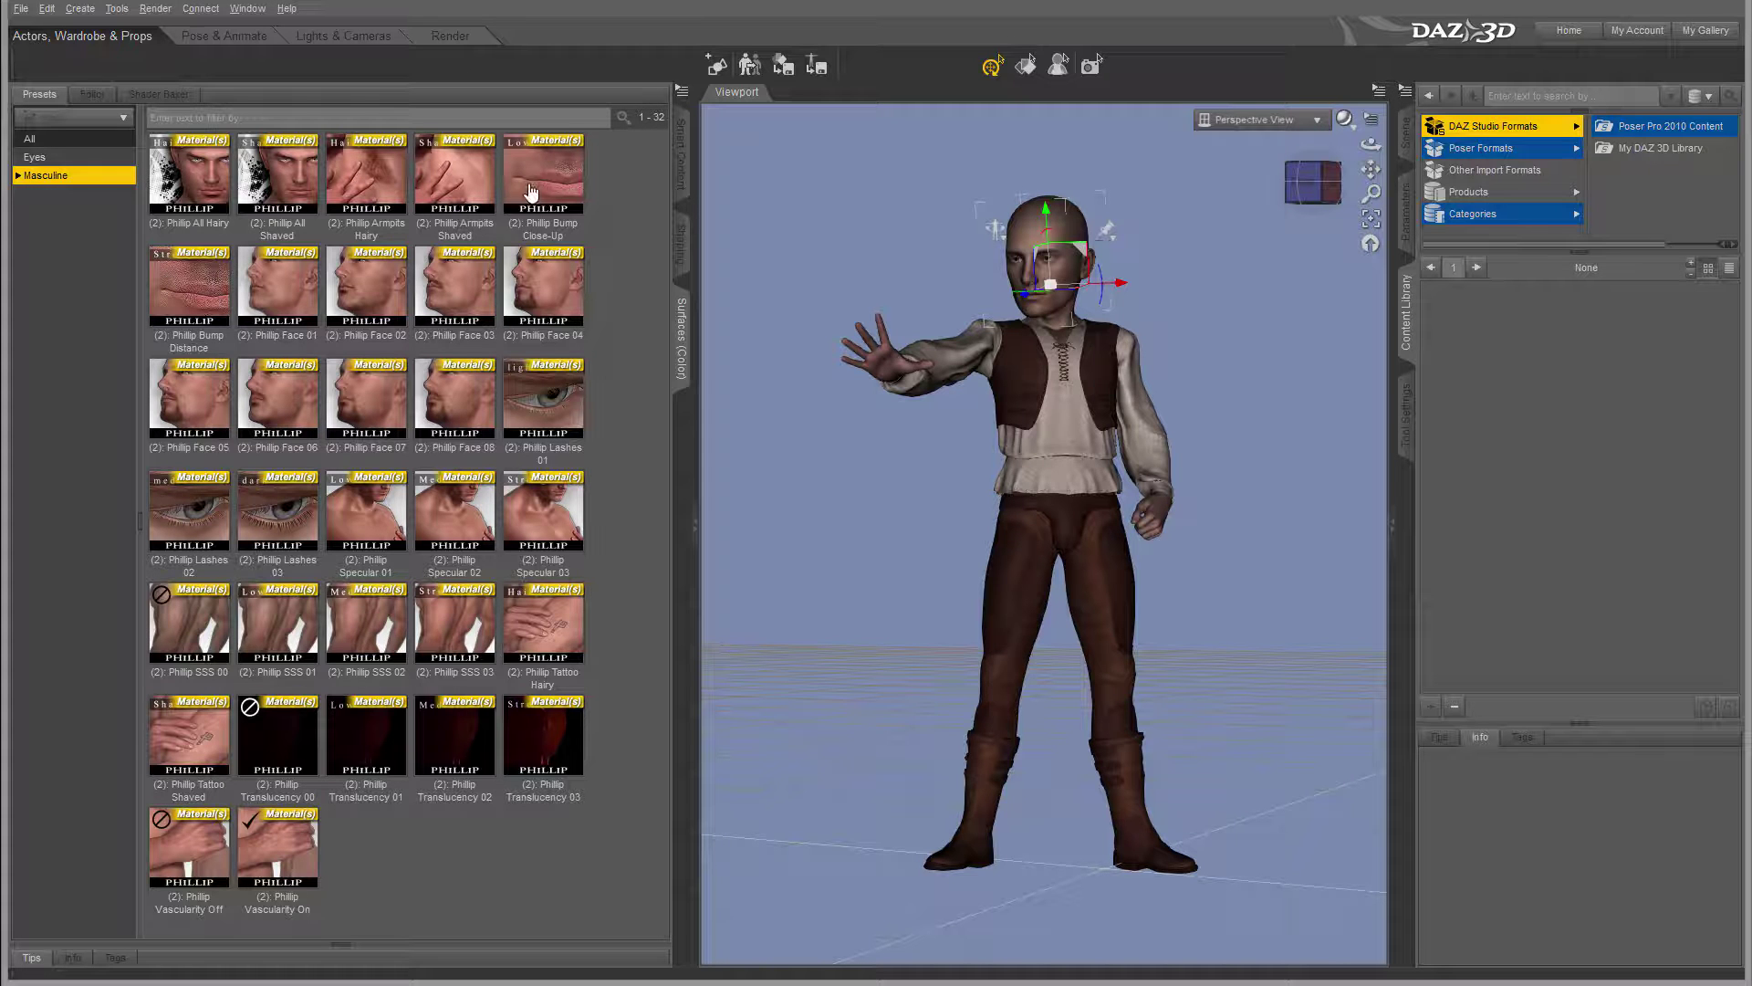
{"action": "left_click_drag", "start_coordinate": [554, 182], "coordinate": [1015, 286]}
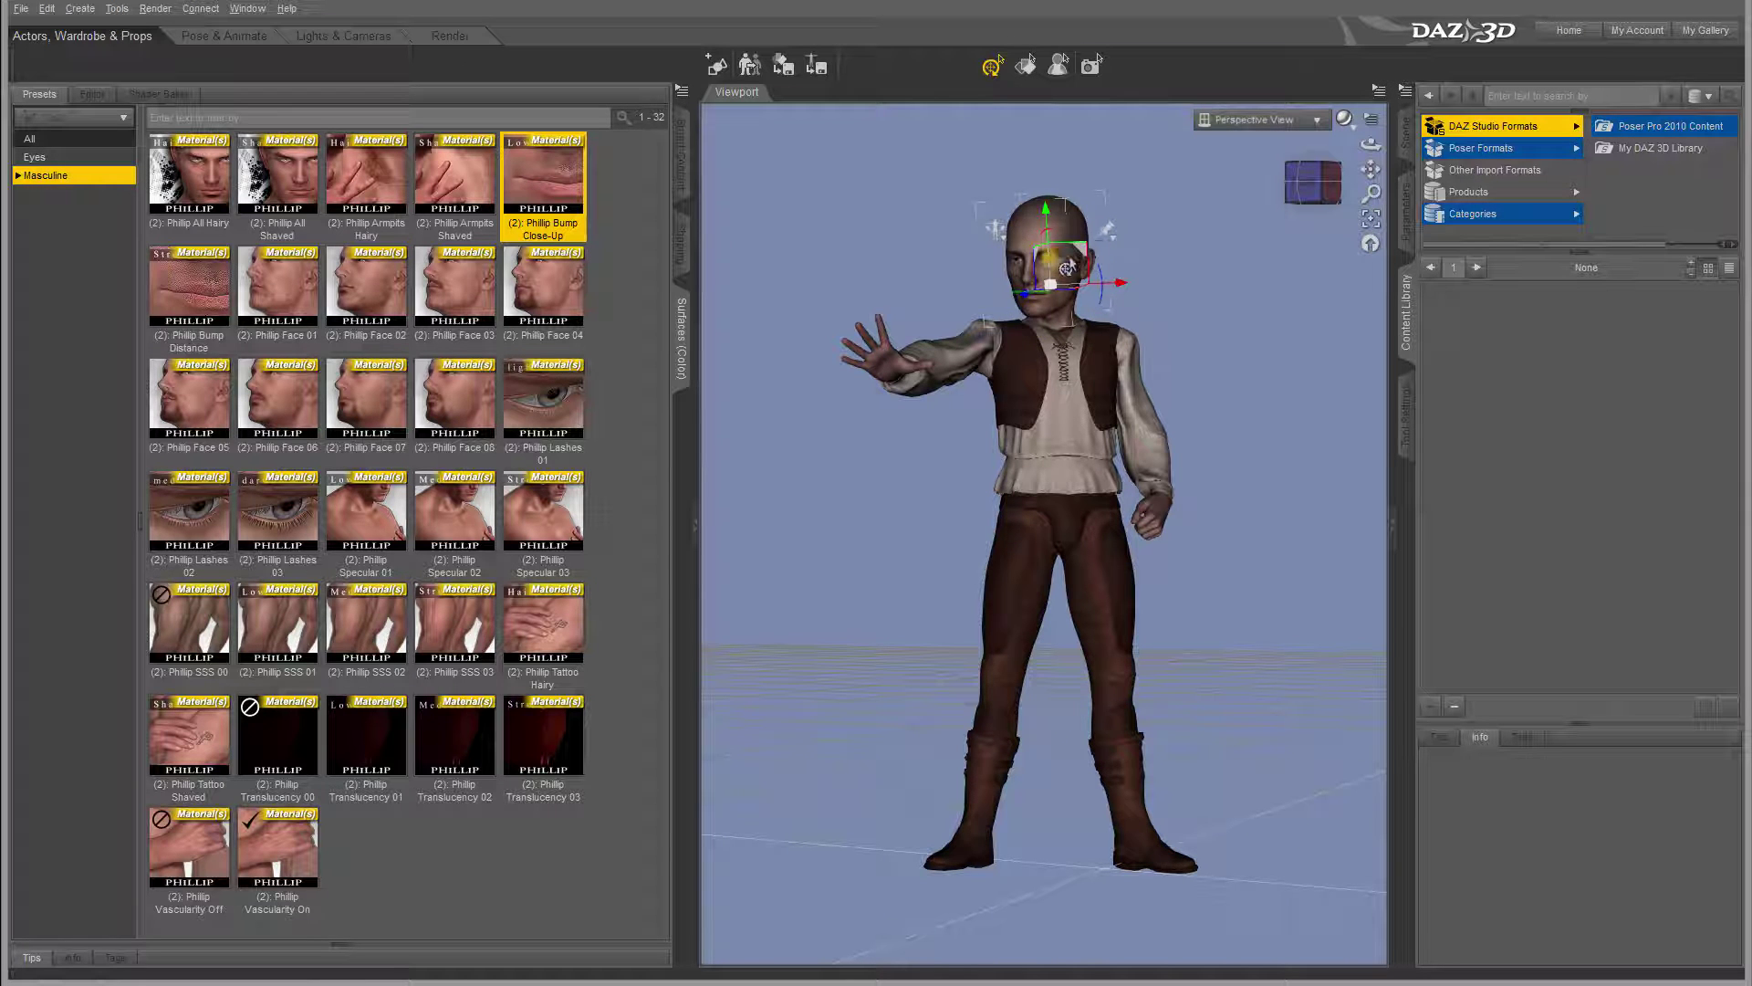
{"action": "left_click", "coordinate": [81, 162]}
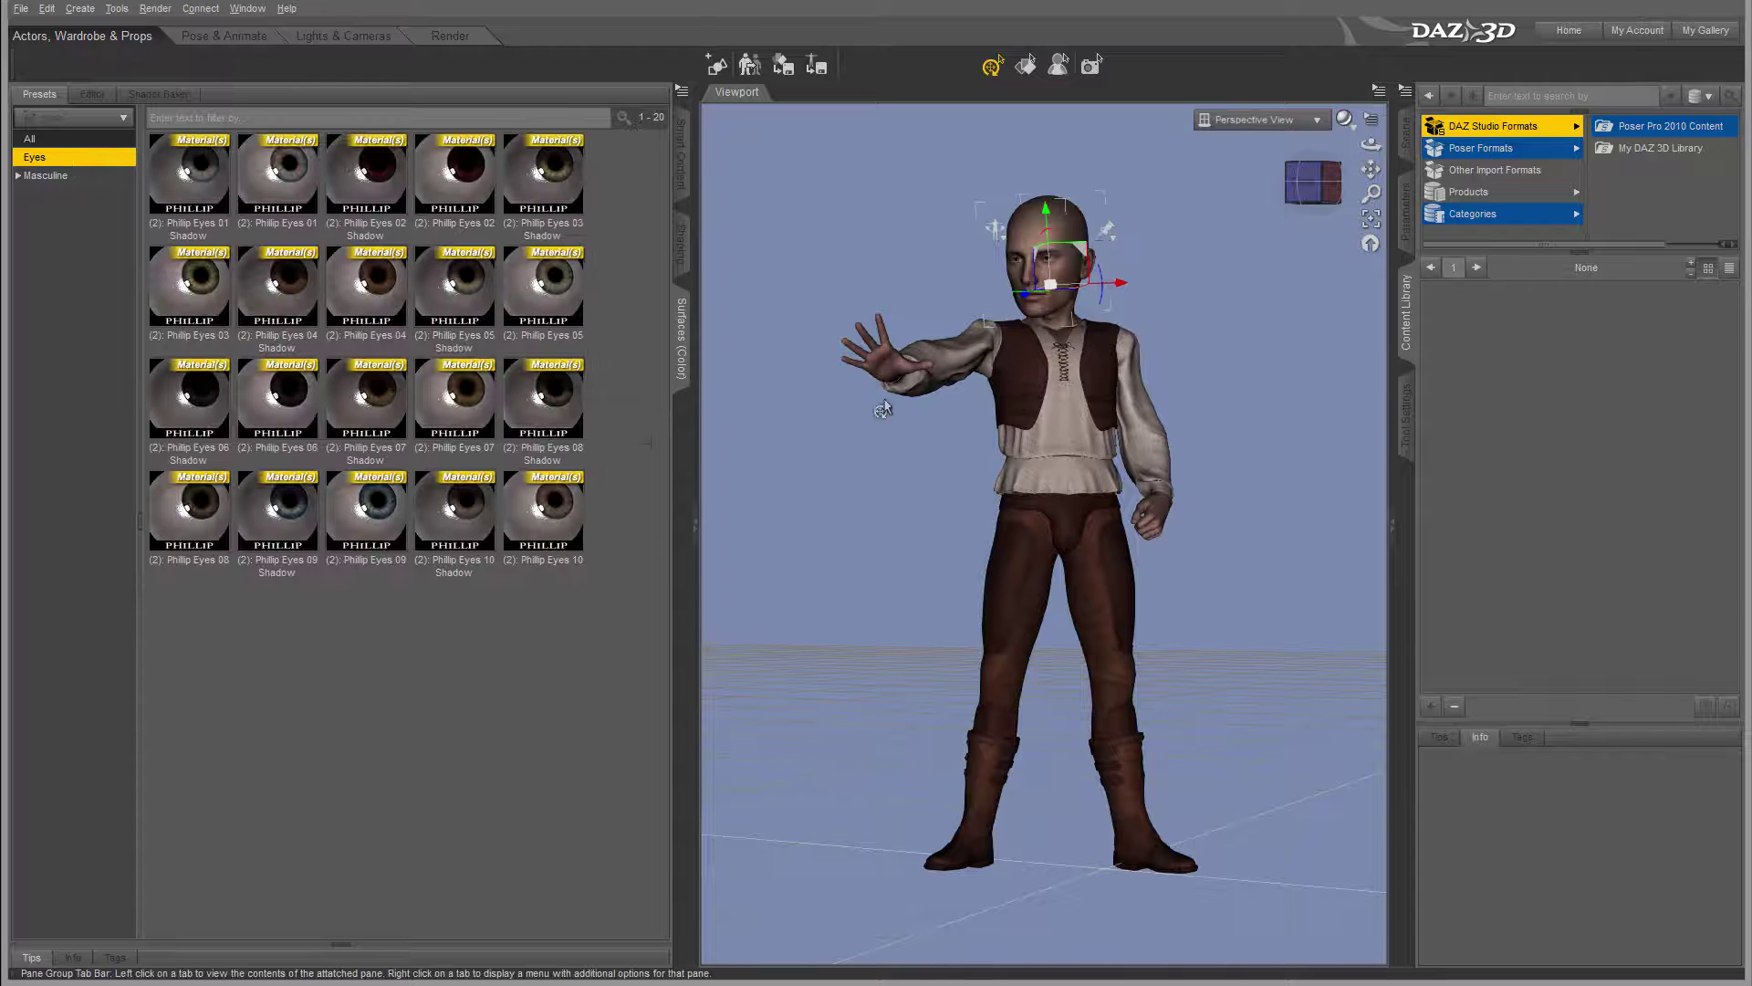
Frame the head and apply the Phillip Eyes 01 material to the figure's eyes.
{"action": "scroll", "coordinate": [1057, 271], "scroll_direction": "up", "scroll_amount": 5}
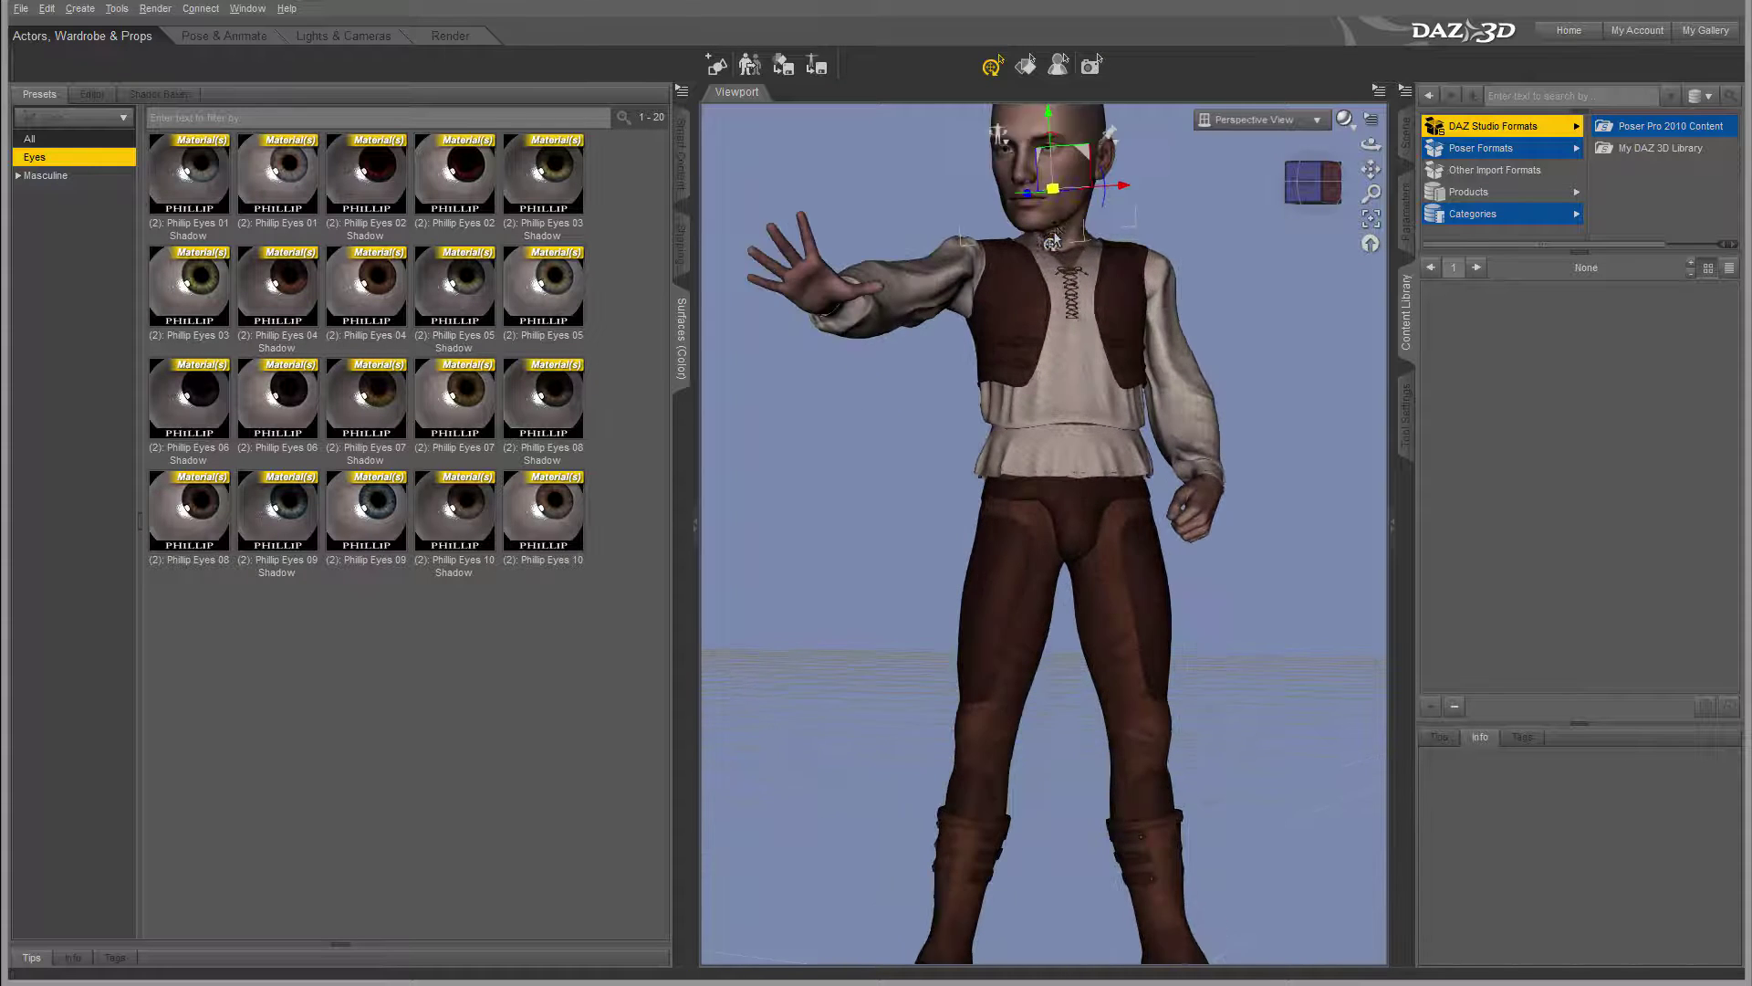
{"action": "left_click_drag", "start_coordinate": [1366, 169], "coordinate": [1366, 235]}
{"action": "scroll", "coordinate": [1089, 316], "scroll_direction": "up", "scroll_amount": 6}
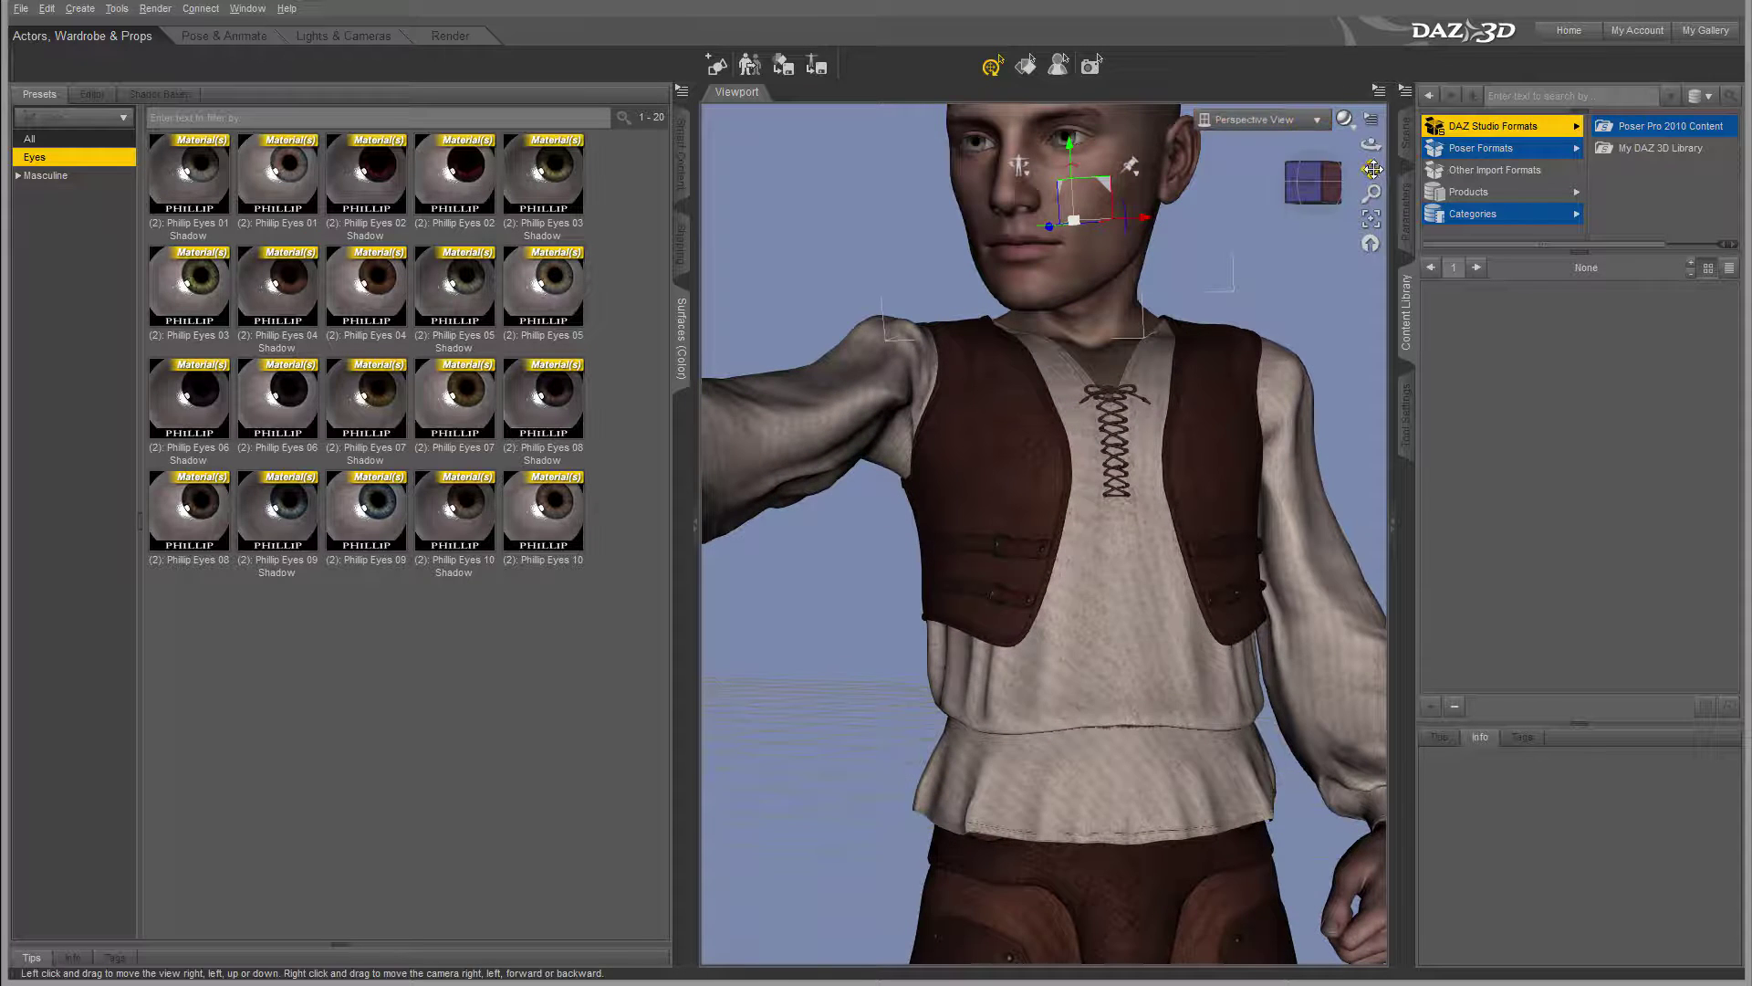
{"action": "left_click_drag", "start_coordinate": [1371, 170], "coordinate": [772, 144]}
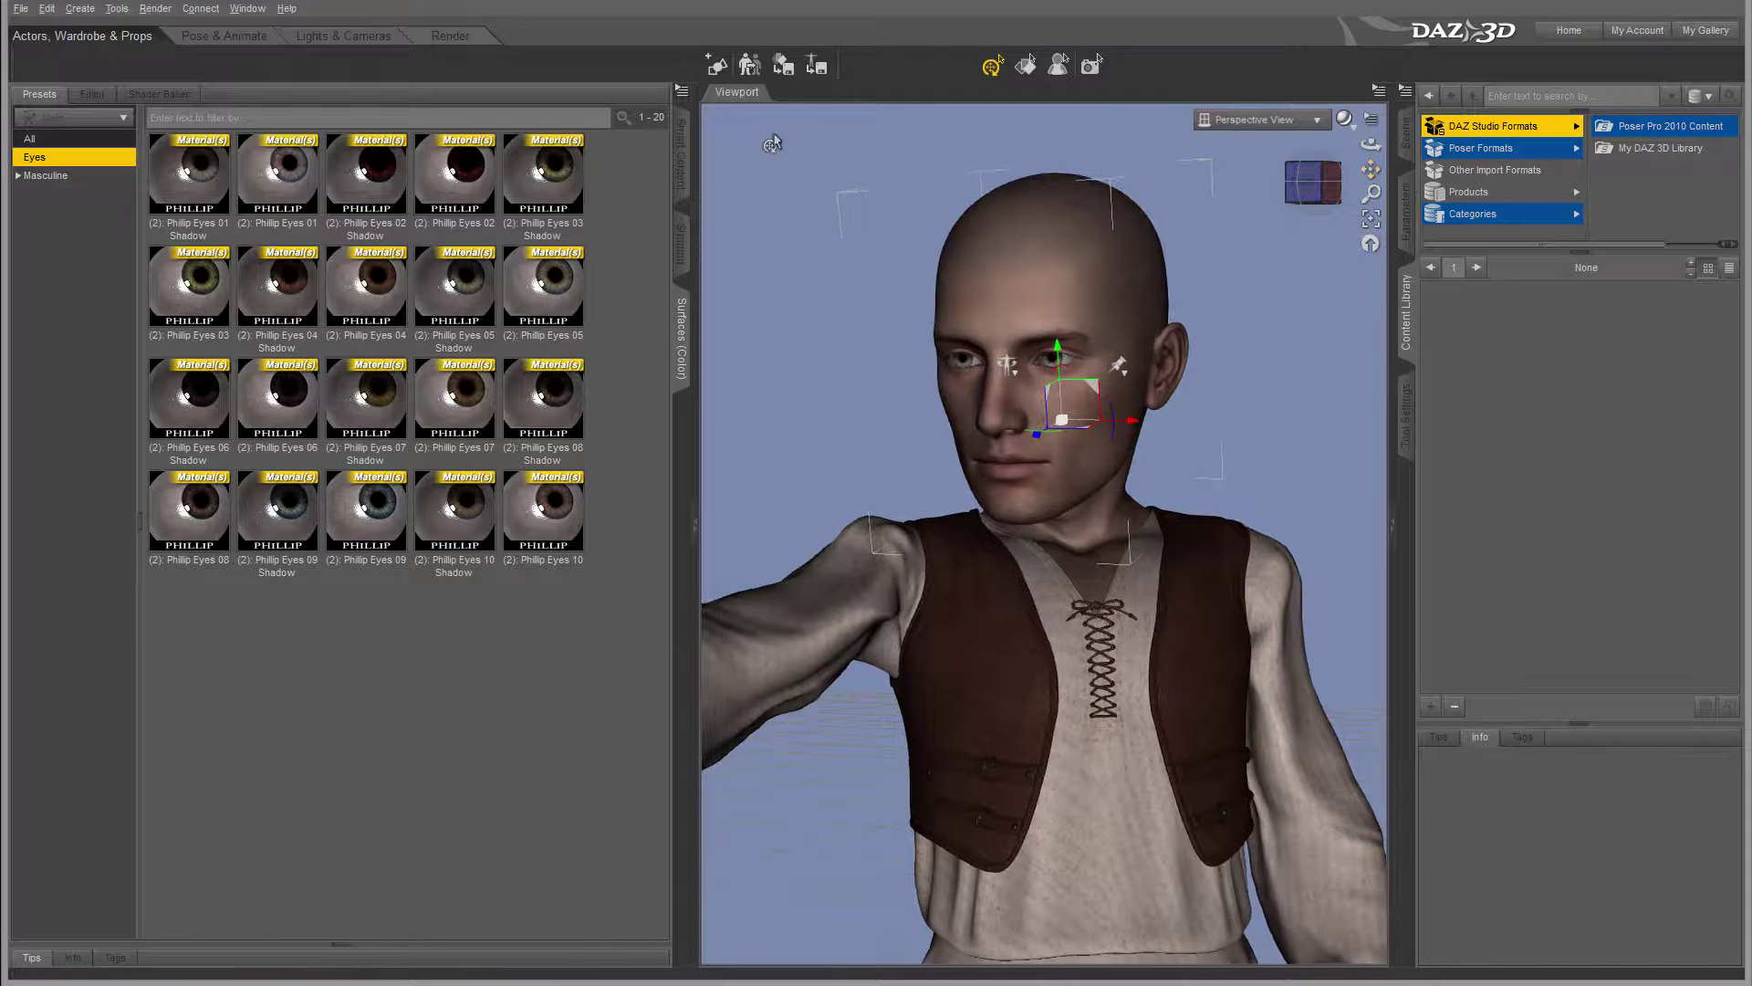
{"action": "left_click", "coordinate": [442, 179]}
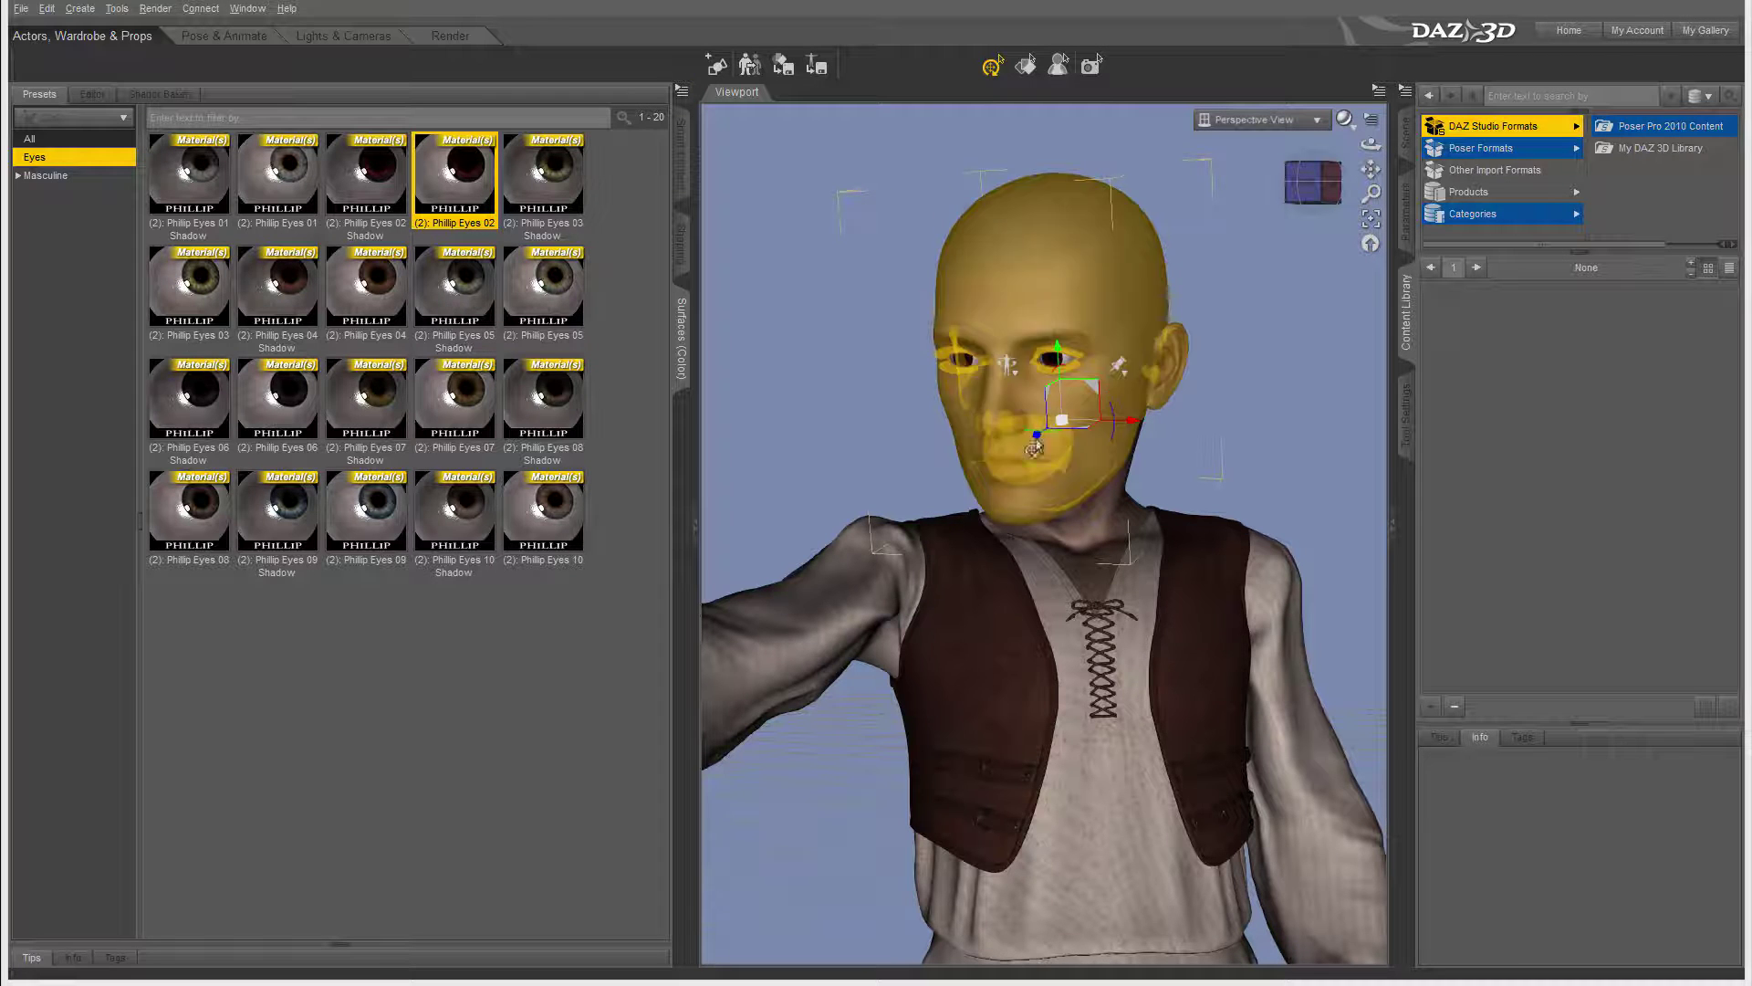
{"action": "left_click_drag", "start_coordinate": [290, 173], "coordinate": [1051, 359]}
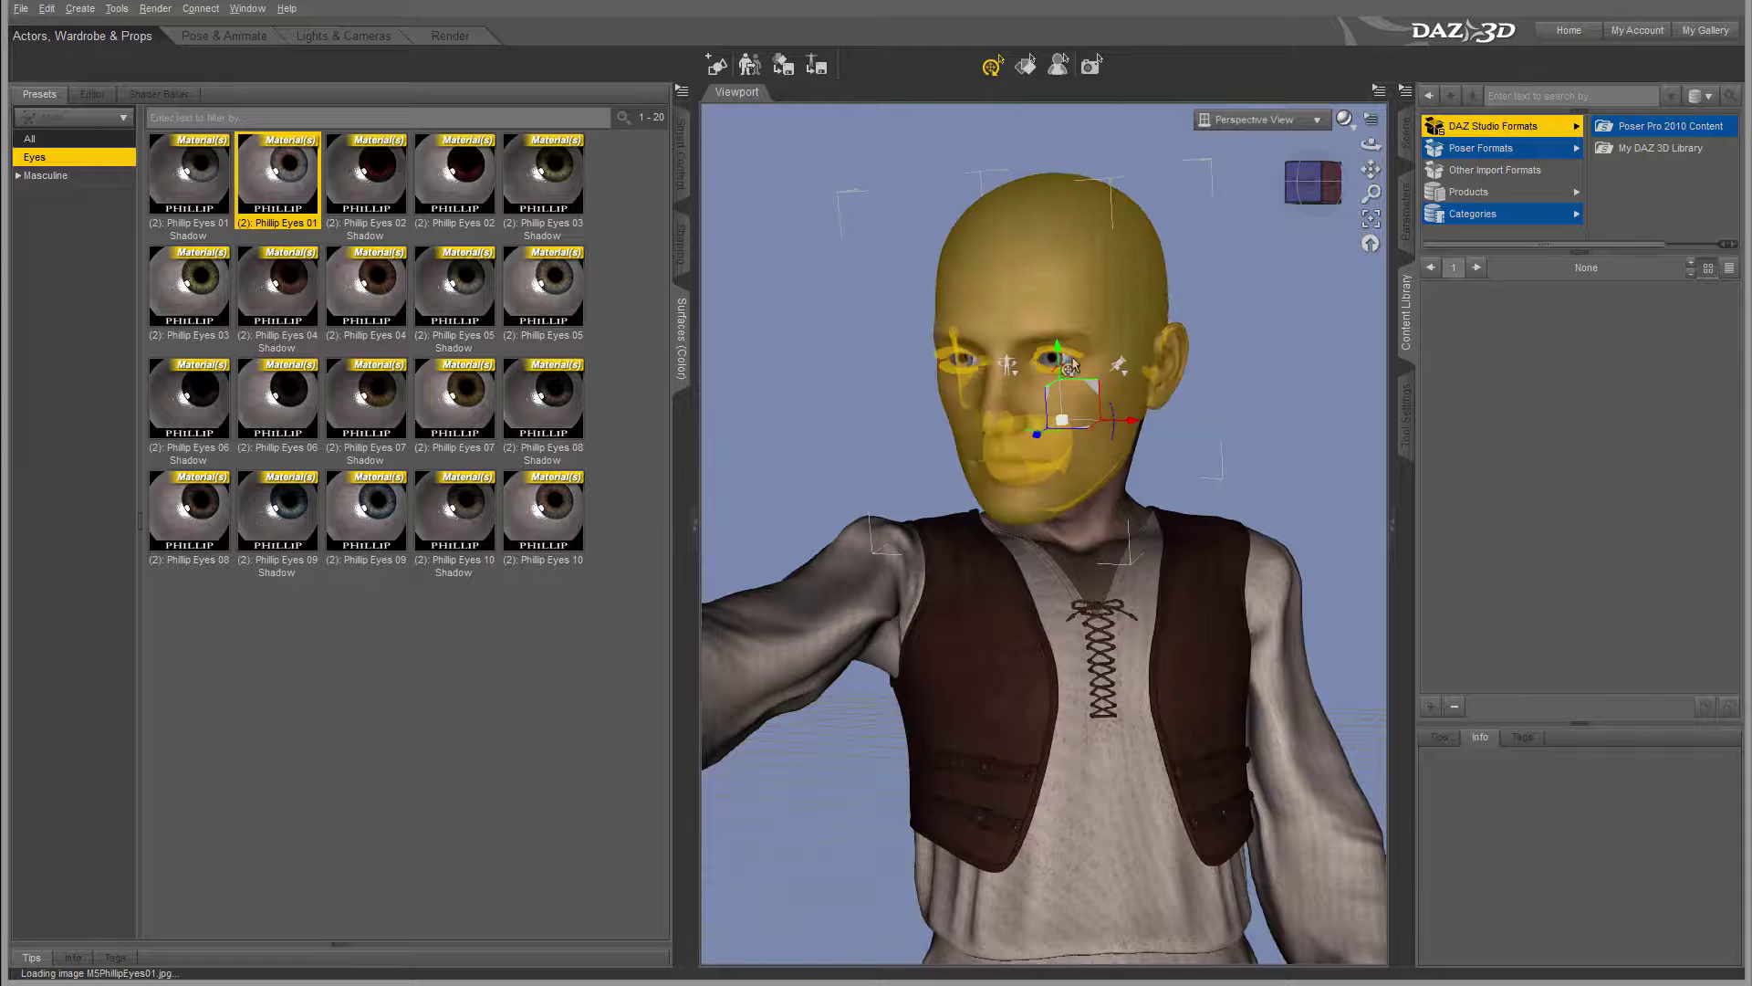
Apply Phillip Lashes 02 from Masculine > Michael 5 > Hair, then browse Smart Content files.
{"action": "left_click", "coordinate": [19, 176]}
{"action": "left_click", "coordinate": [26, 194]}
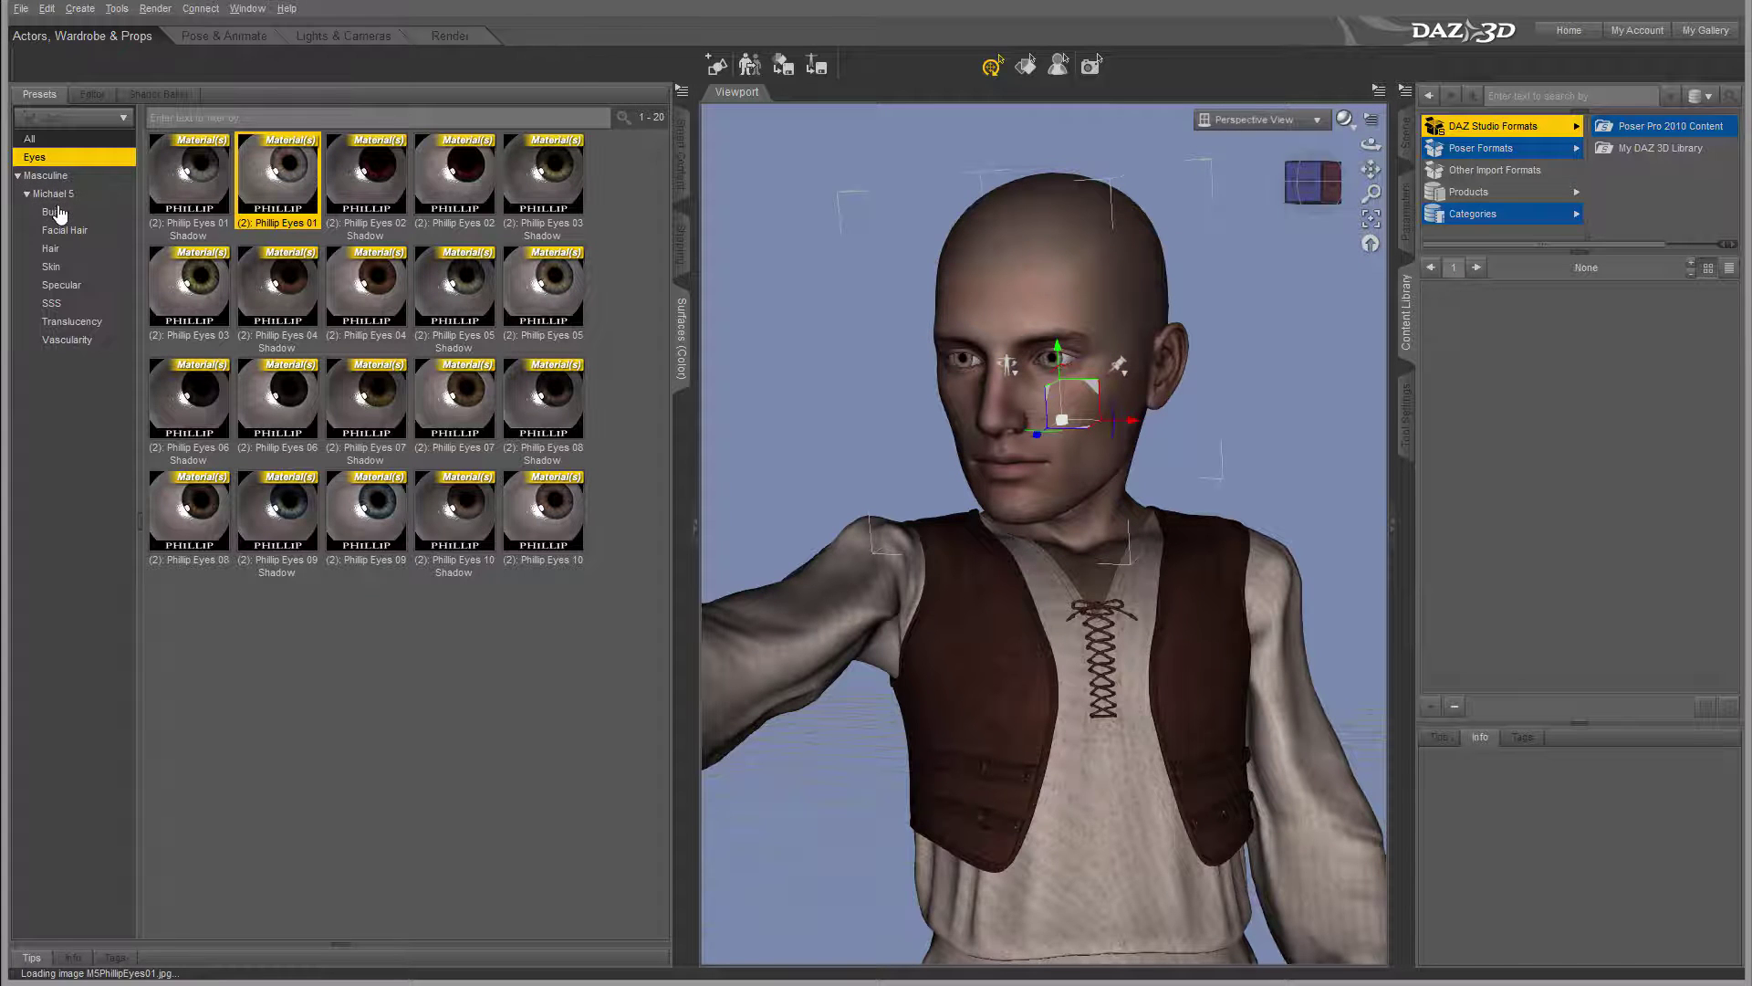
{"action": "left_click", "coordinate": [55, 212]}
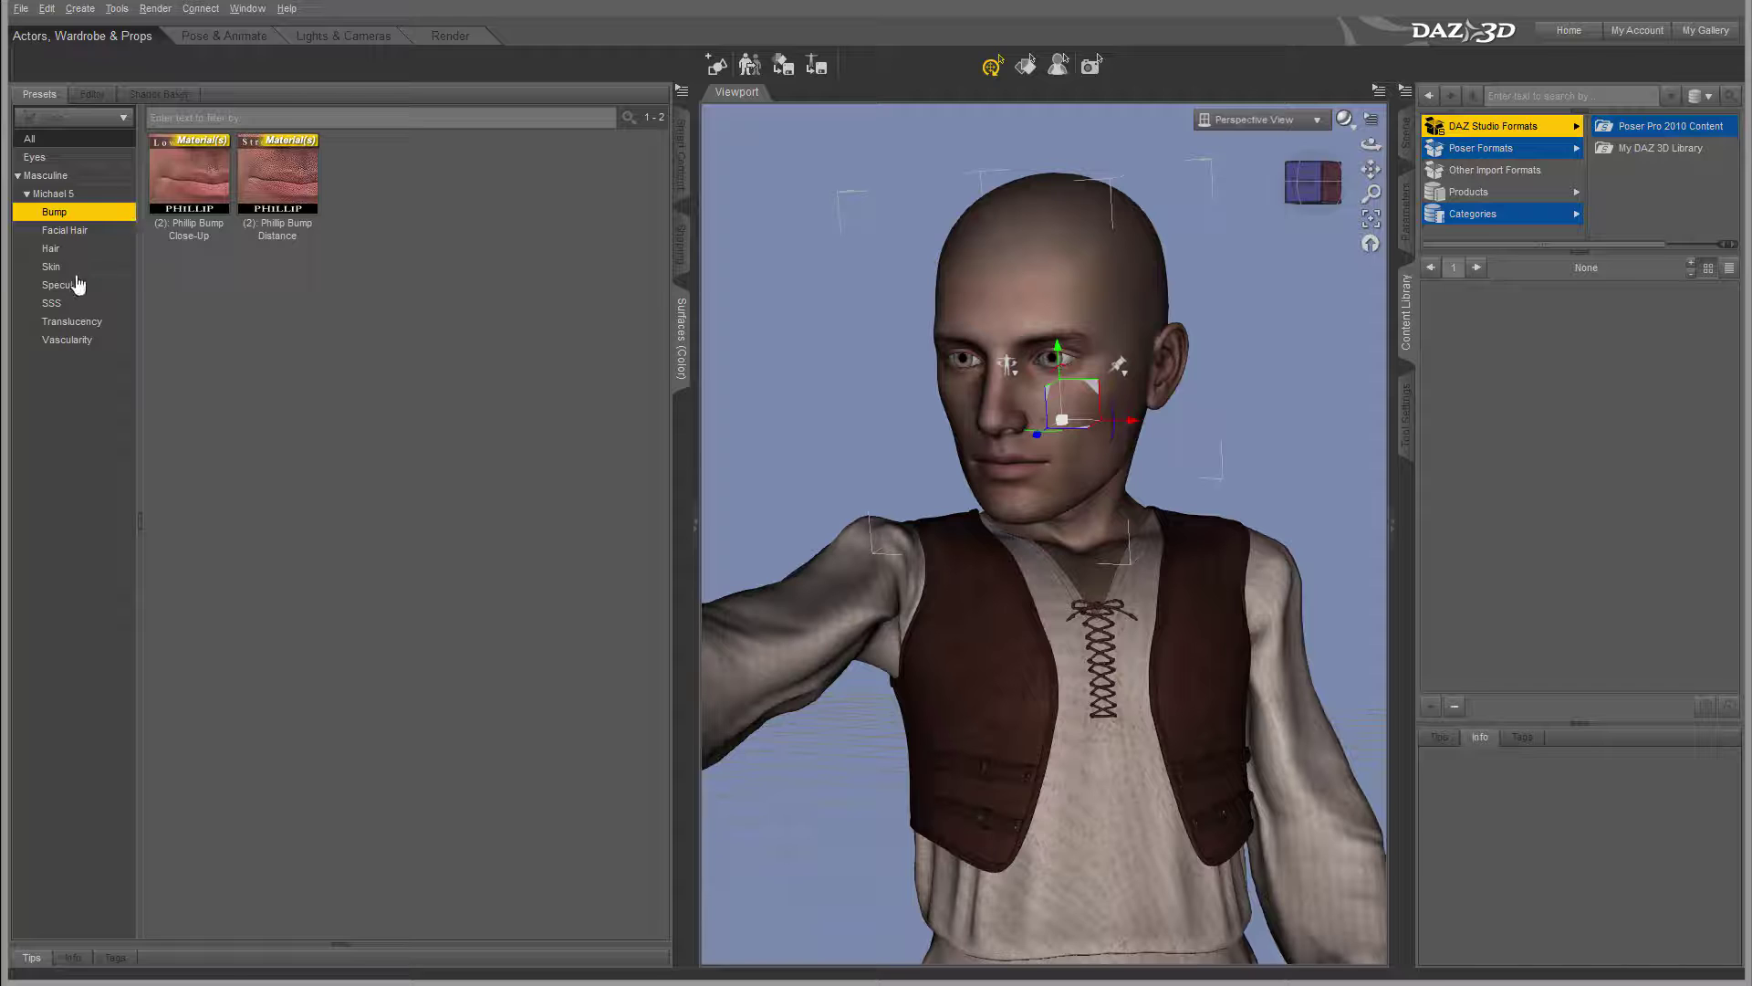
{"action": "left_click", "coordinate": [78, 286]}
{"action": "left_click", "coordinate": [53, 248]}
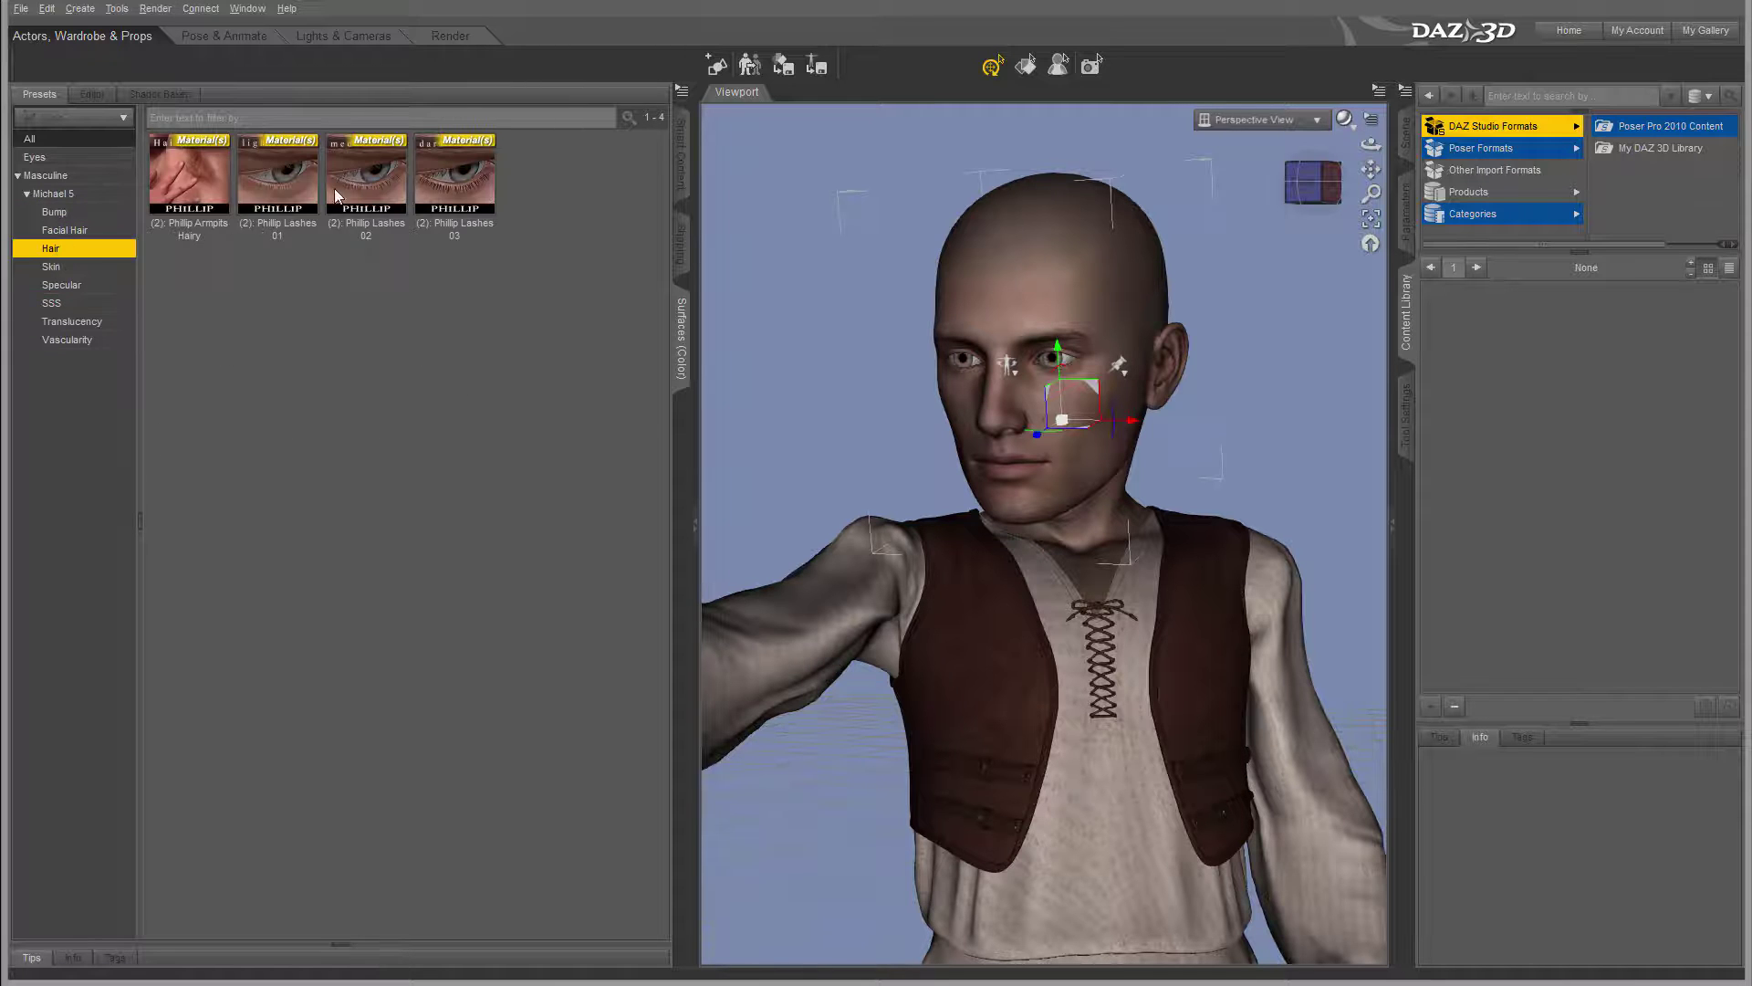
{"action": "left_click", "coordinate": [369, 187]}
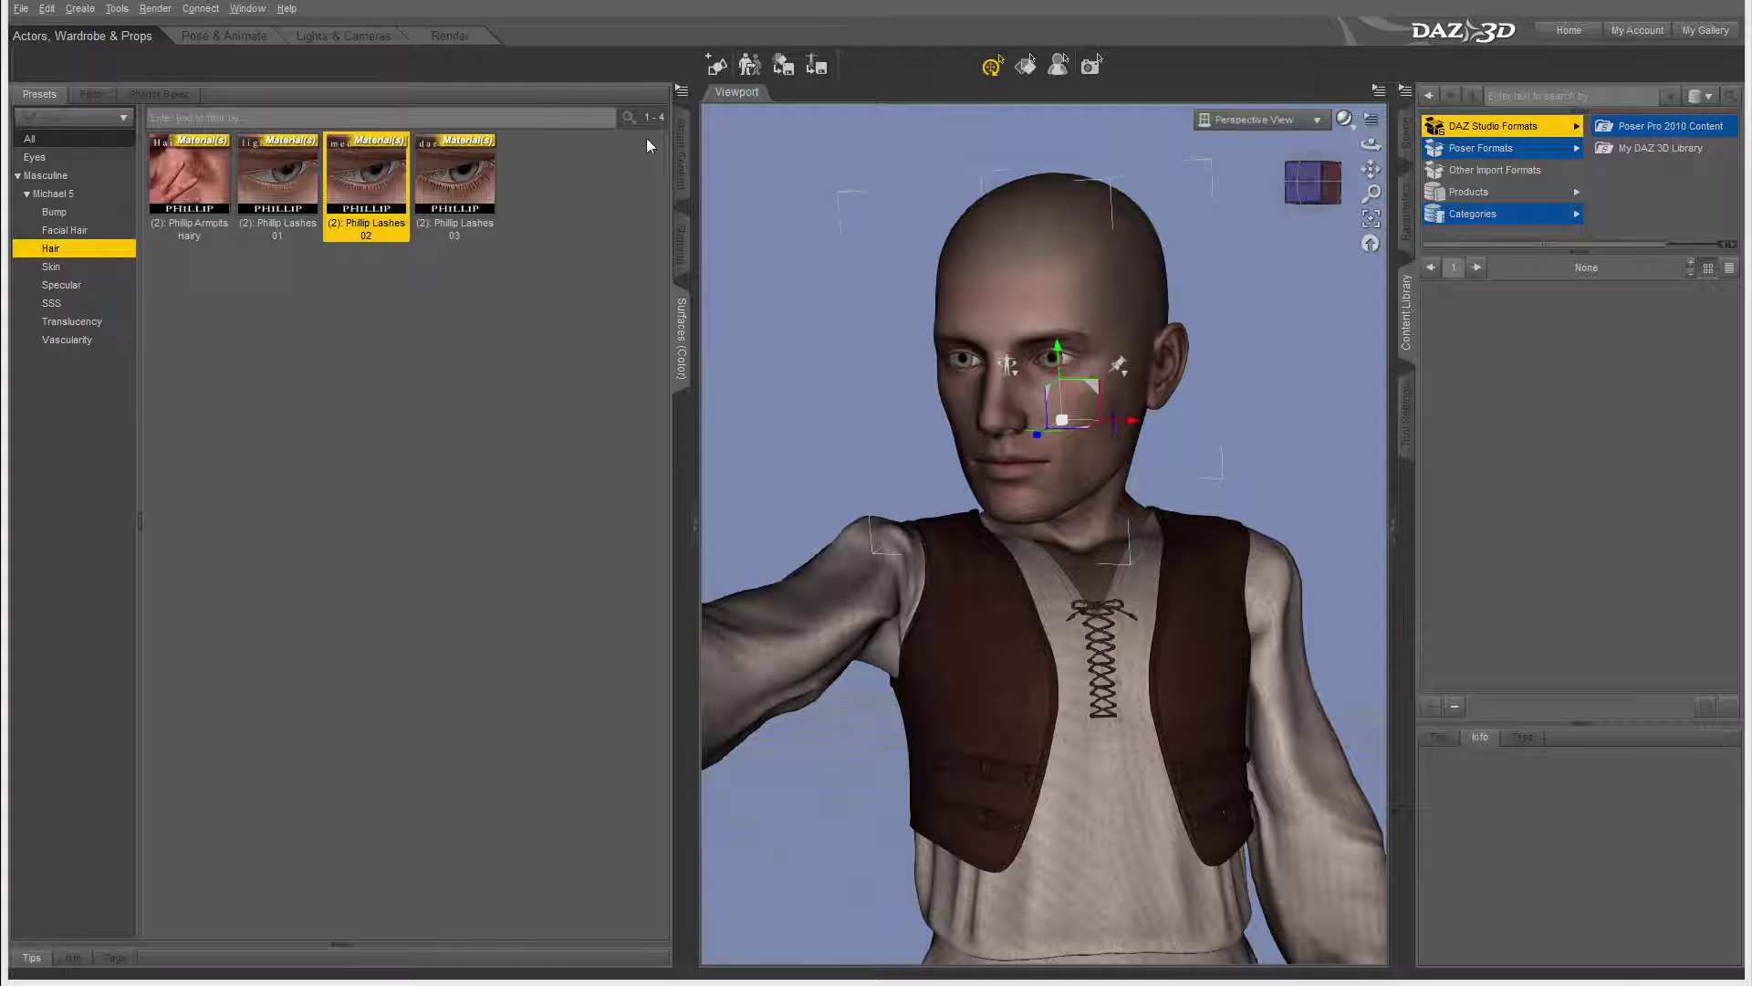
{"action": "left_click", "coordinate": [681, 153]}
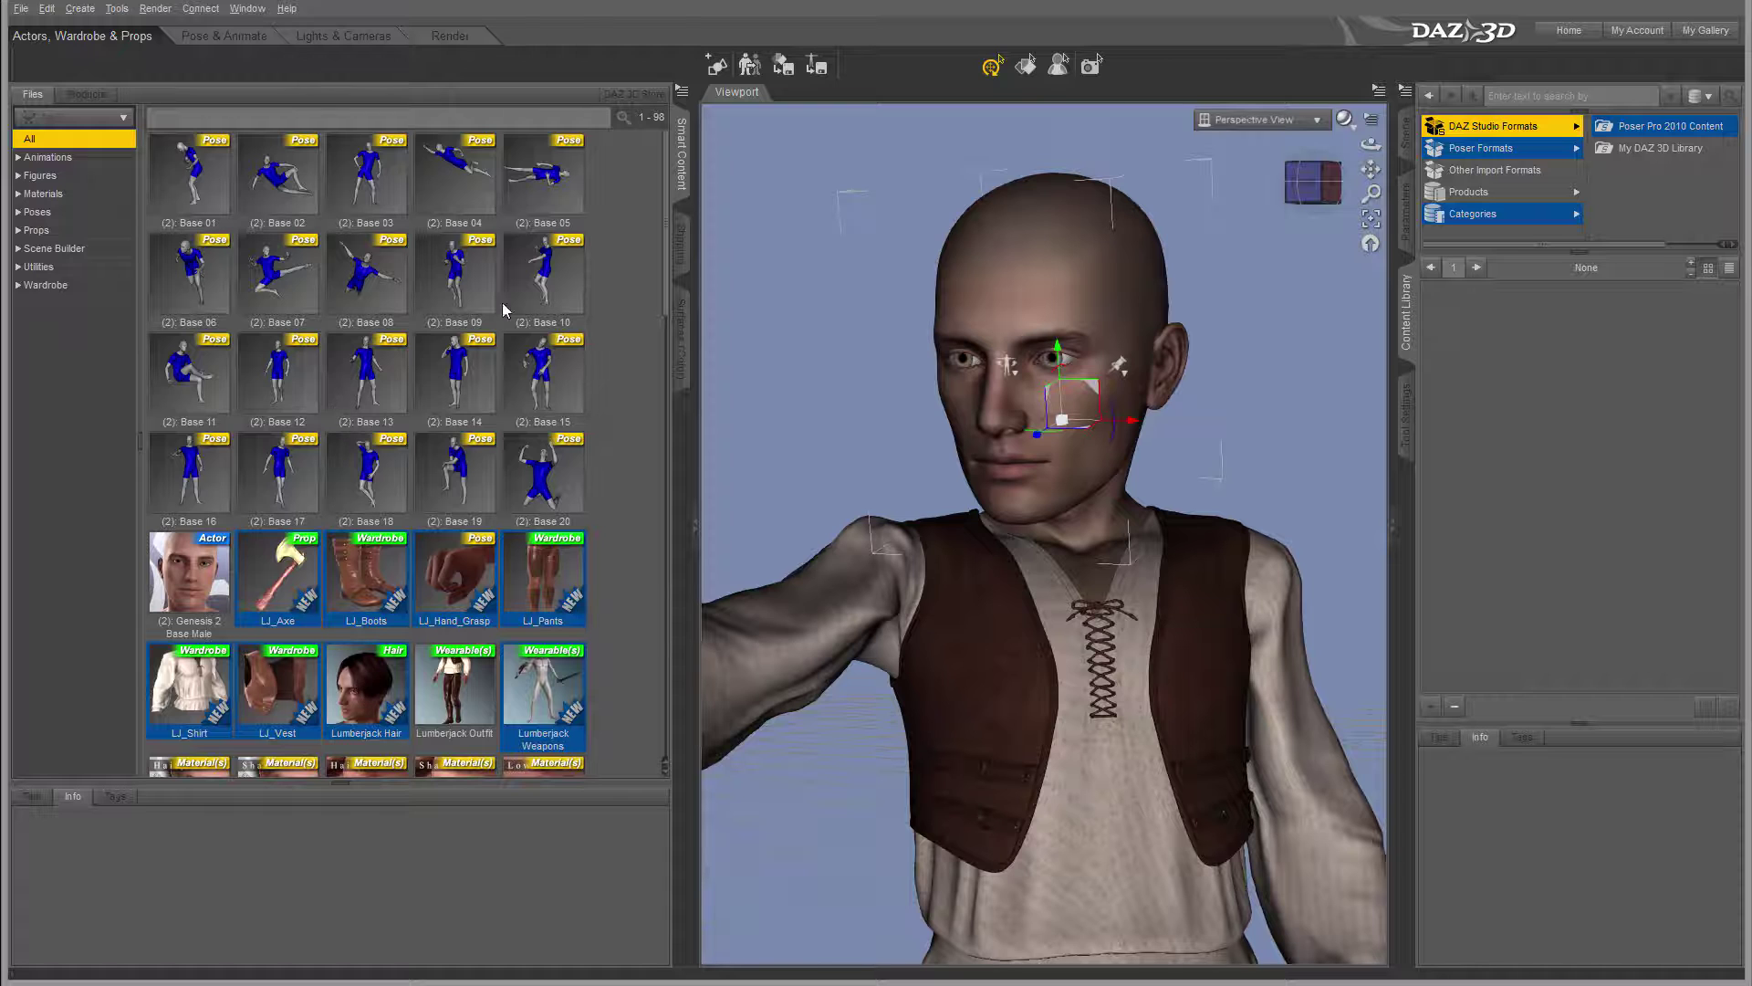
Jump from the Base 02 pose to the Genesis 2 Male Starter Essentials product view, then show the Shaping sliders.
{"action": "left_click", "coordinate": [783, 325]}
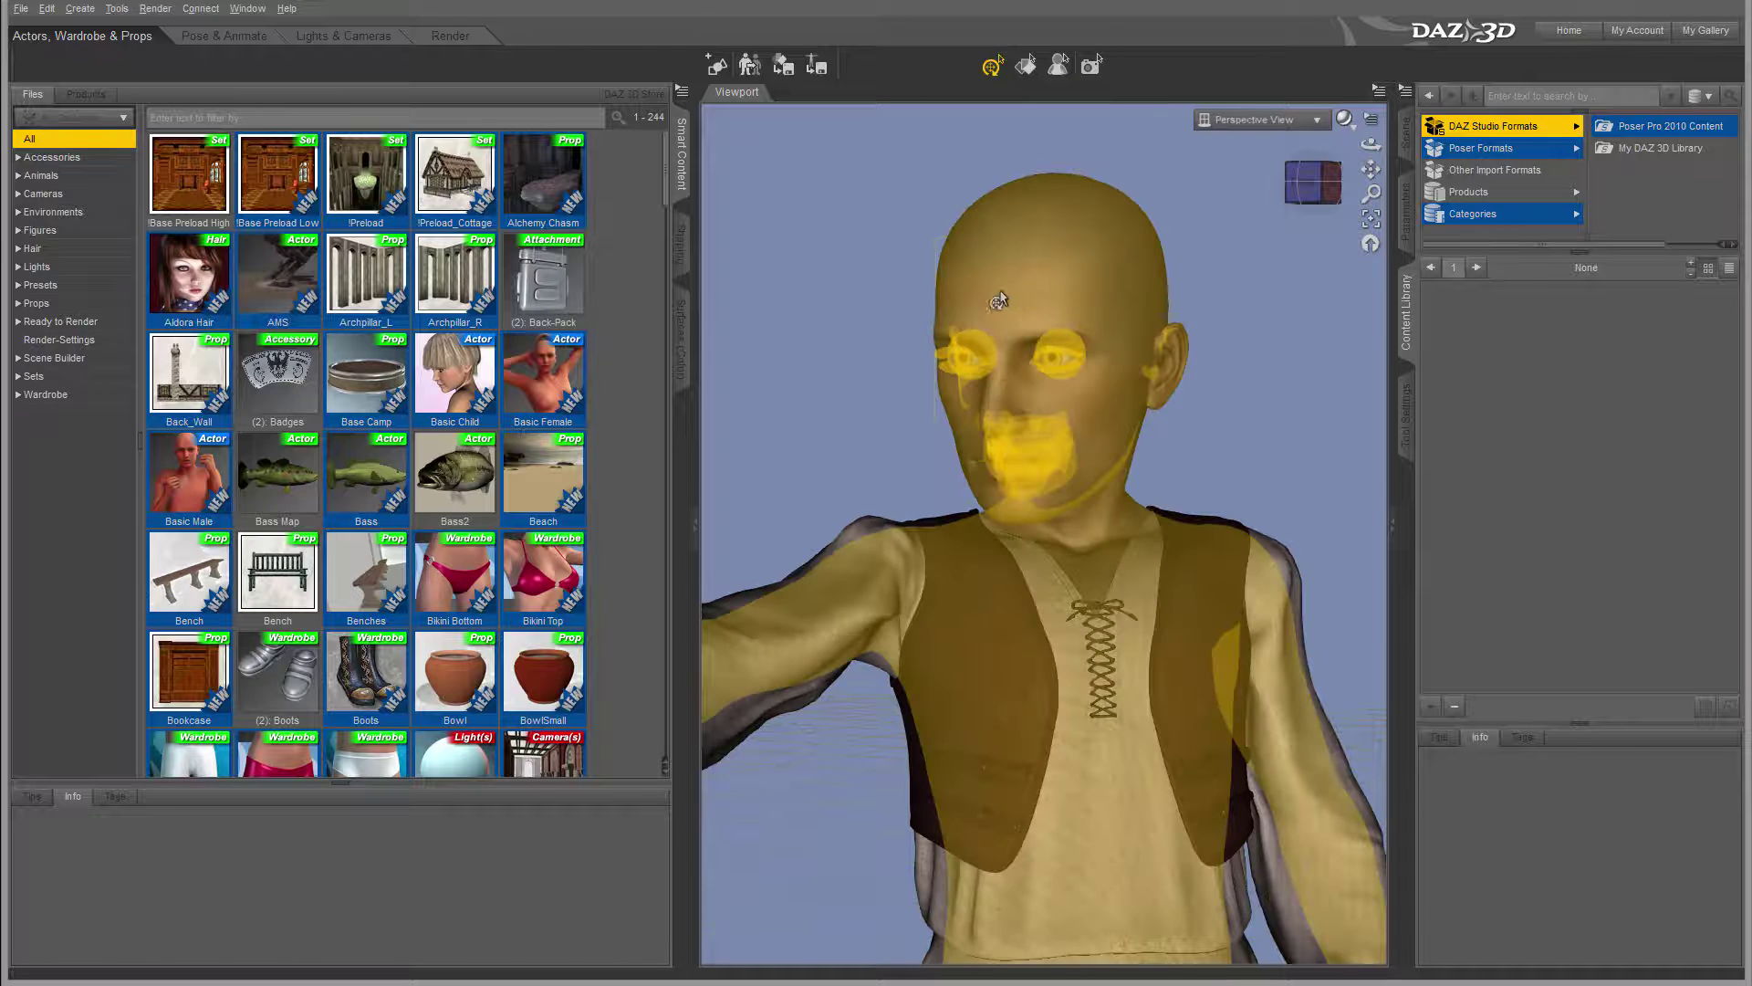
{"action": "left_click", "coordinate": [1027, 312]}
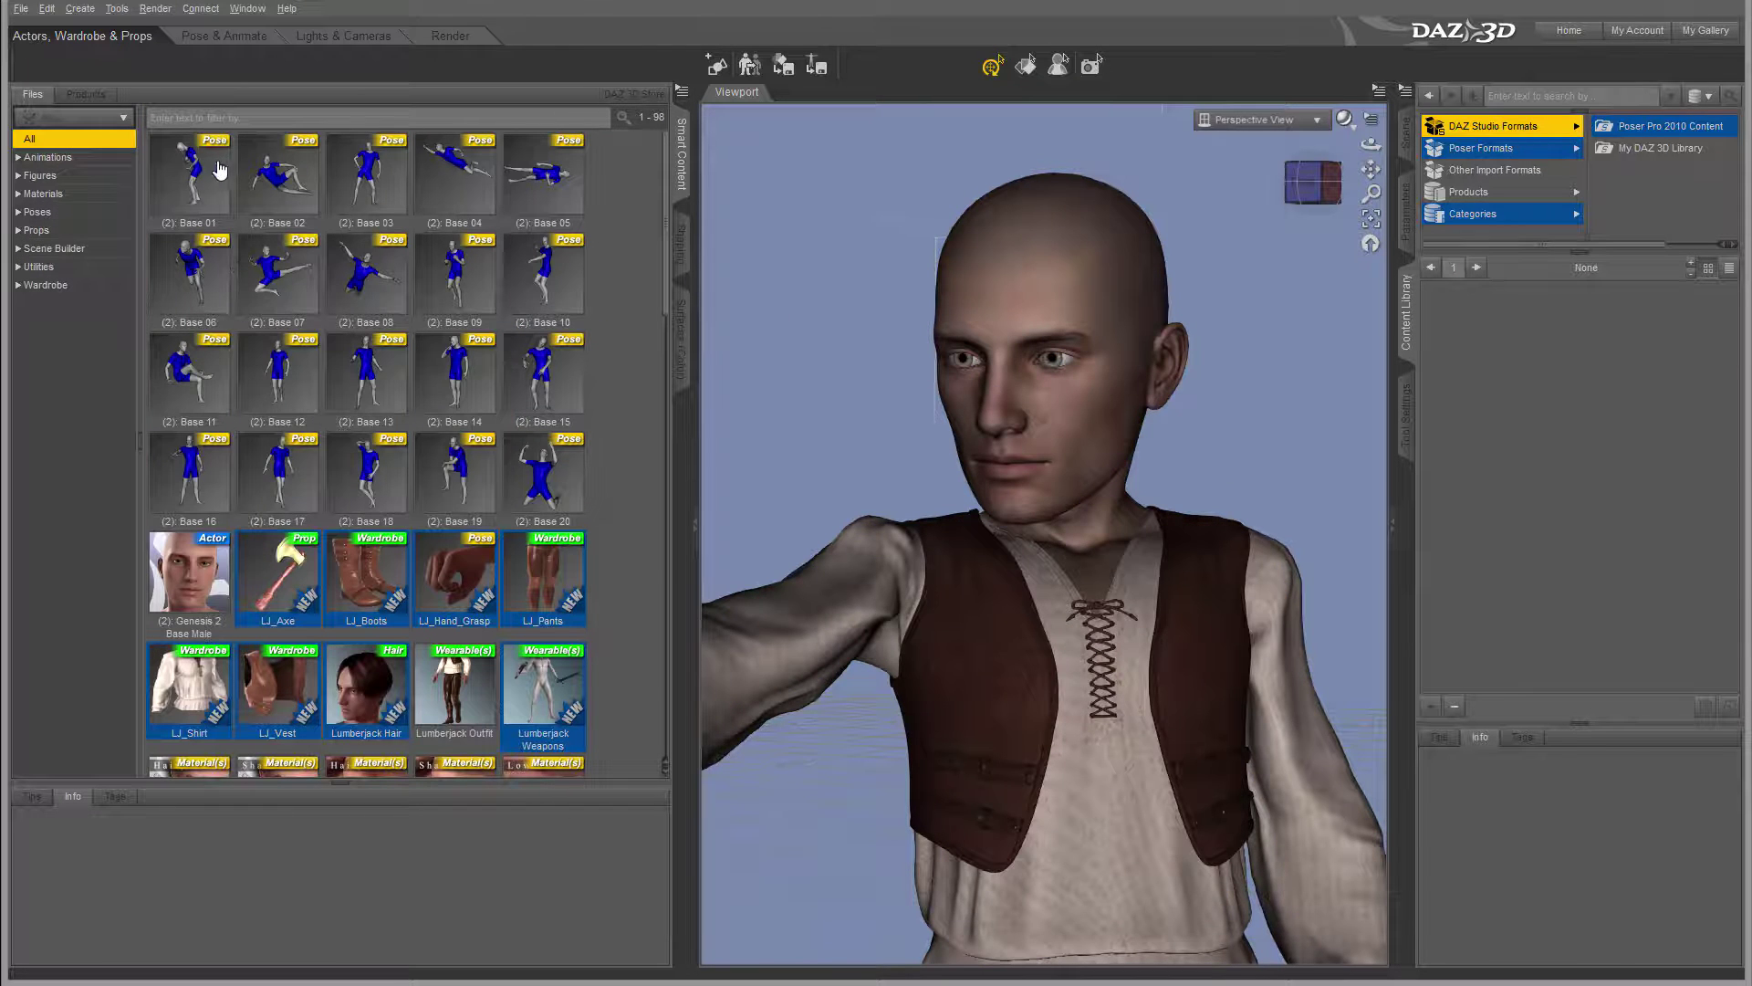
{"action": "left_click", "coordinate": [285, 188]}
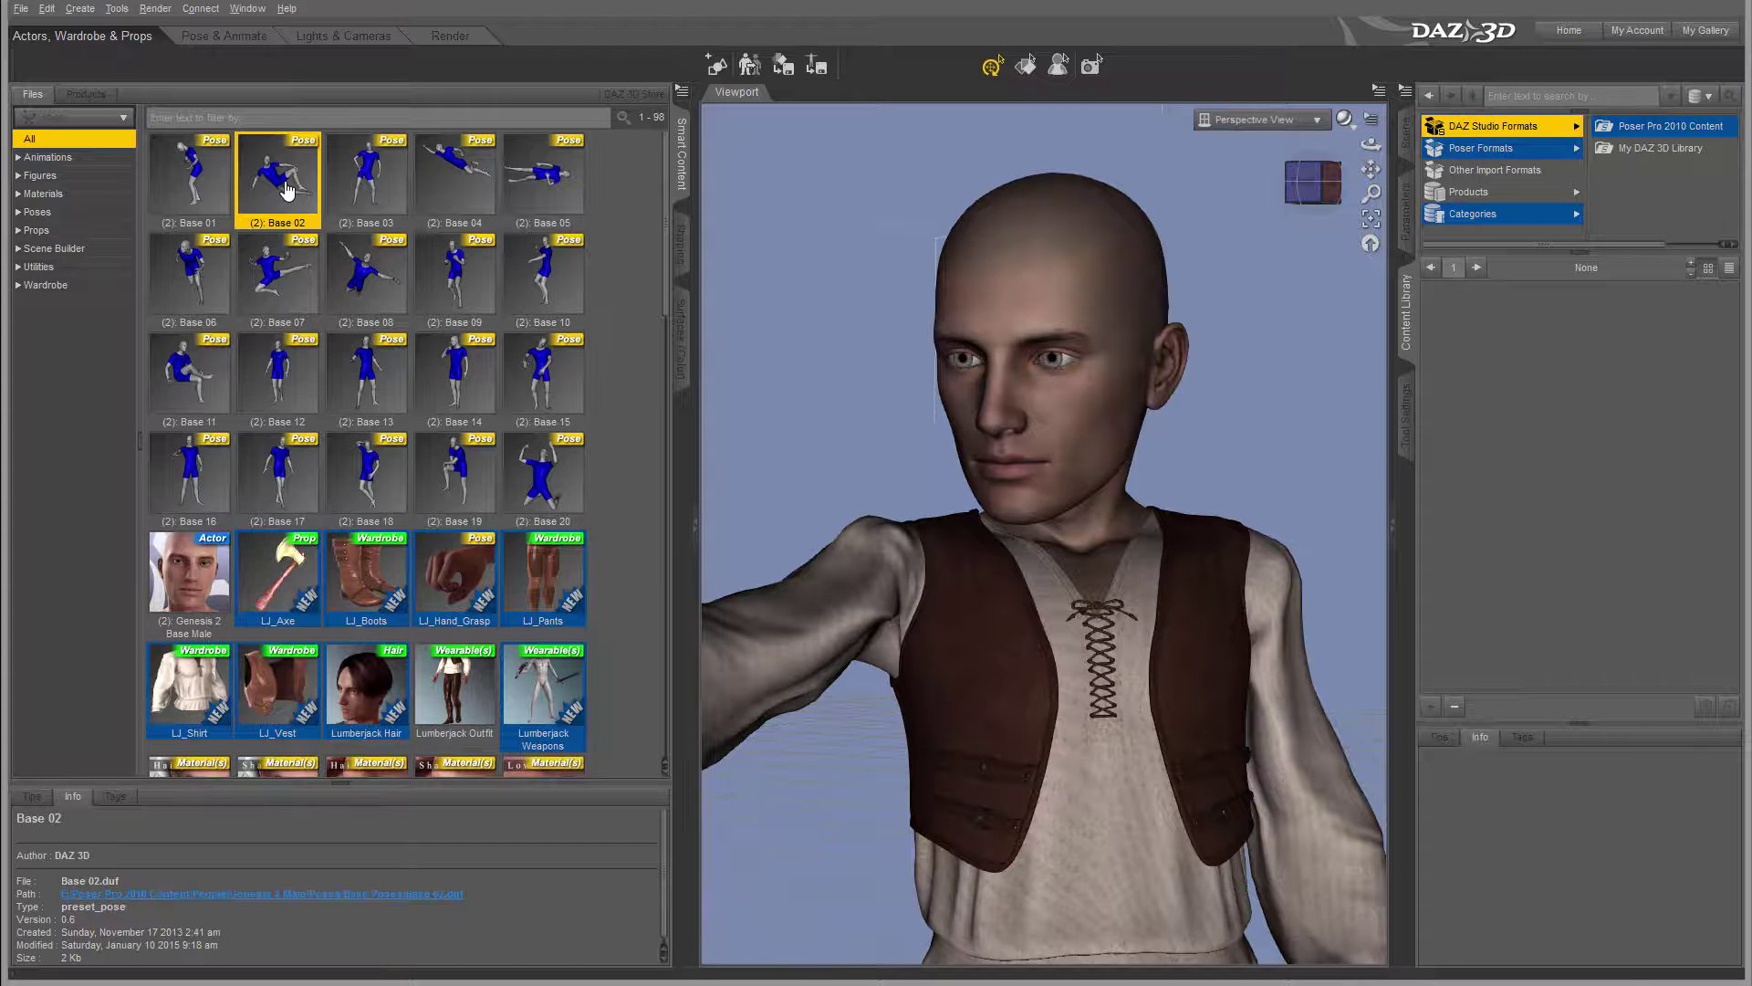
{"action": "right_click", "coordinate": [286, 183]}
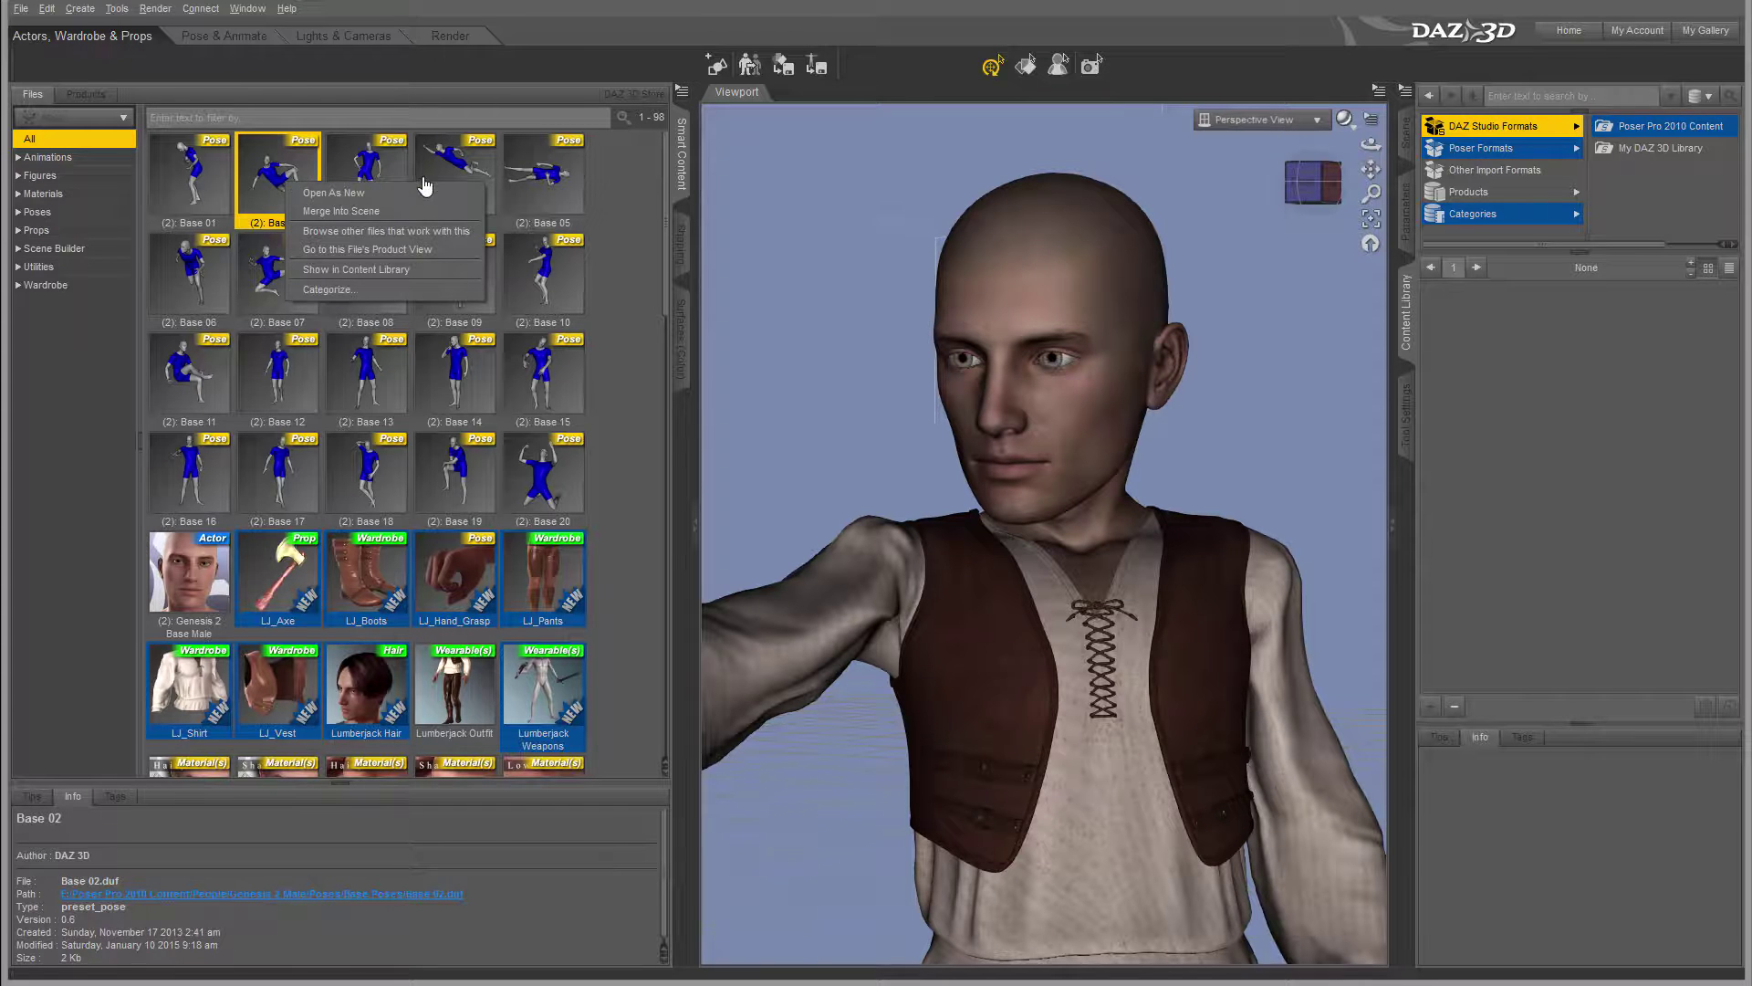
{"action": "left_click", "coordinate": [413, 249]}
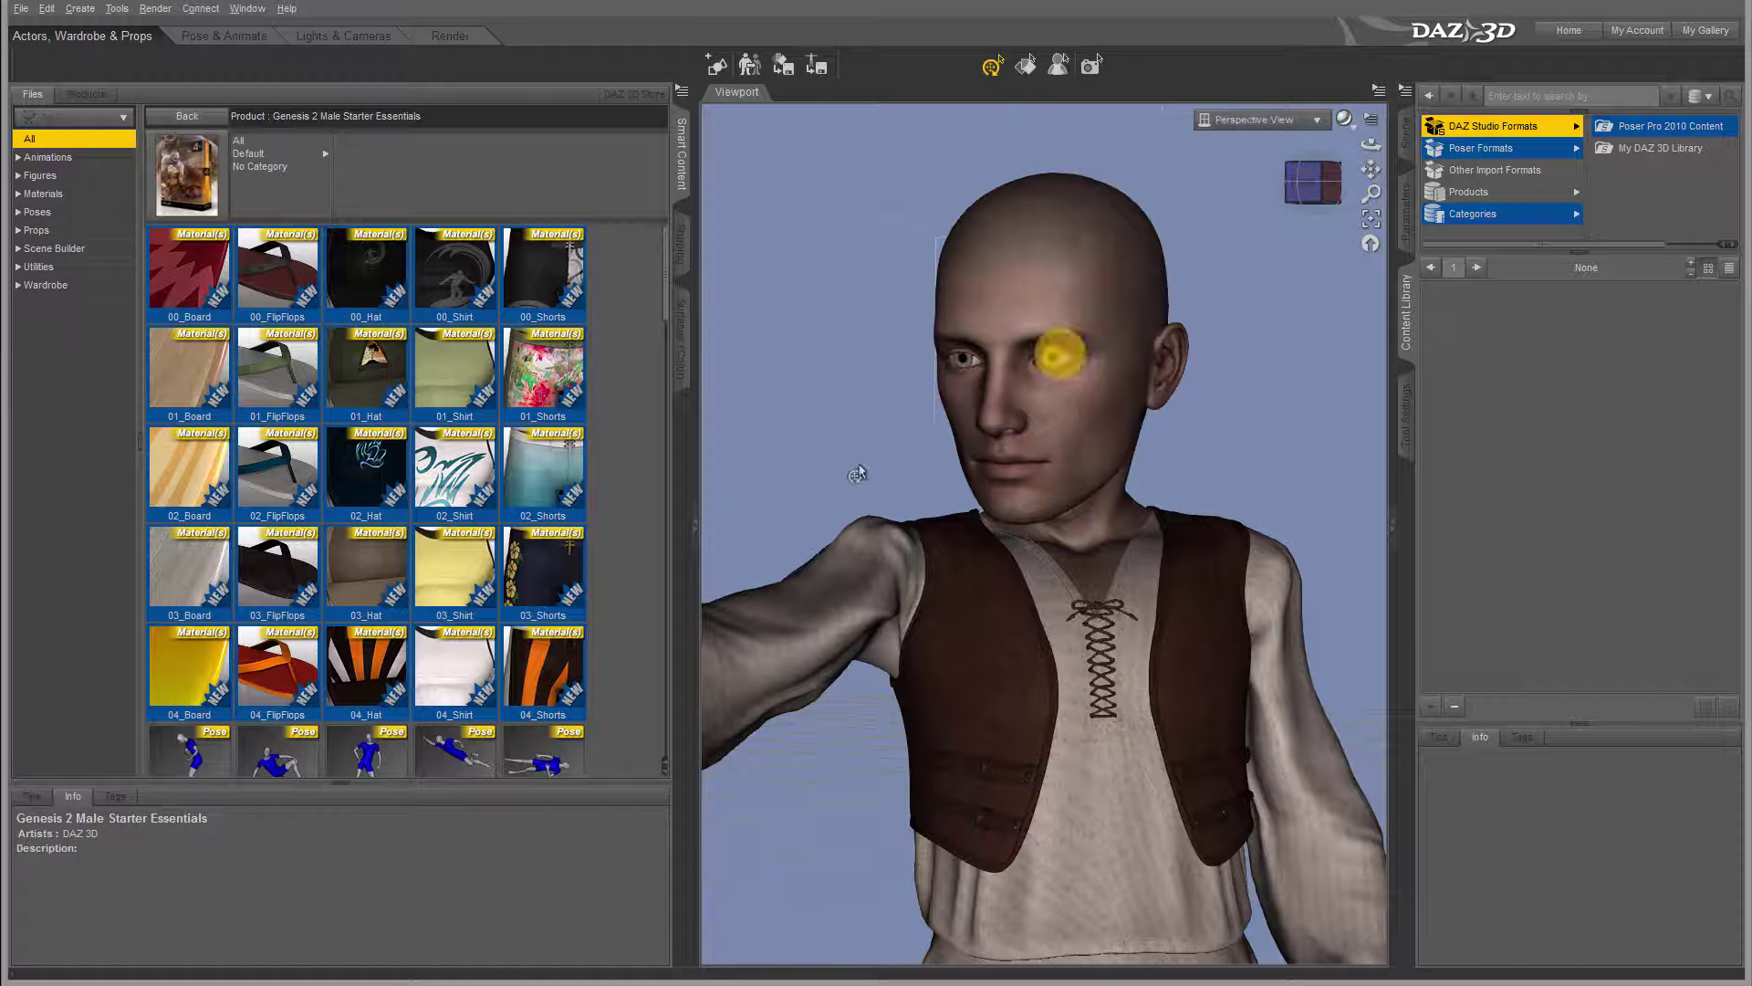
{"action": "left_click", "coordinate": [686, 240]}
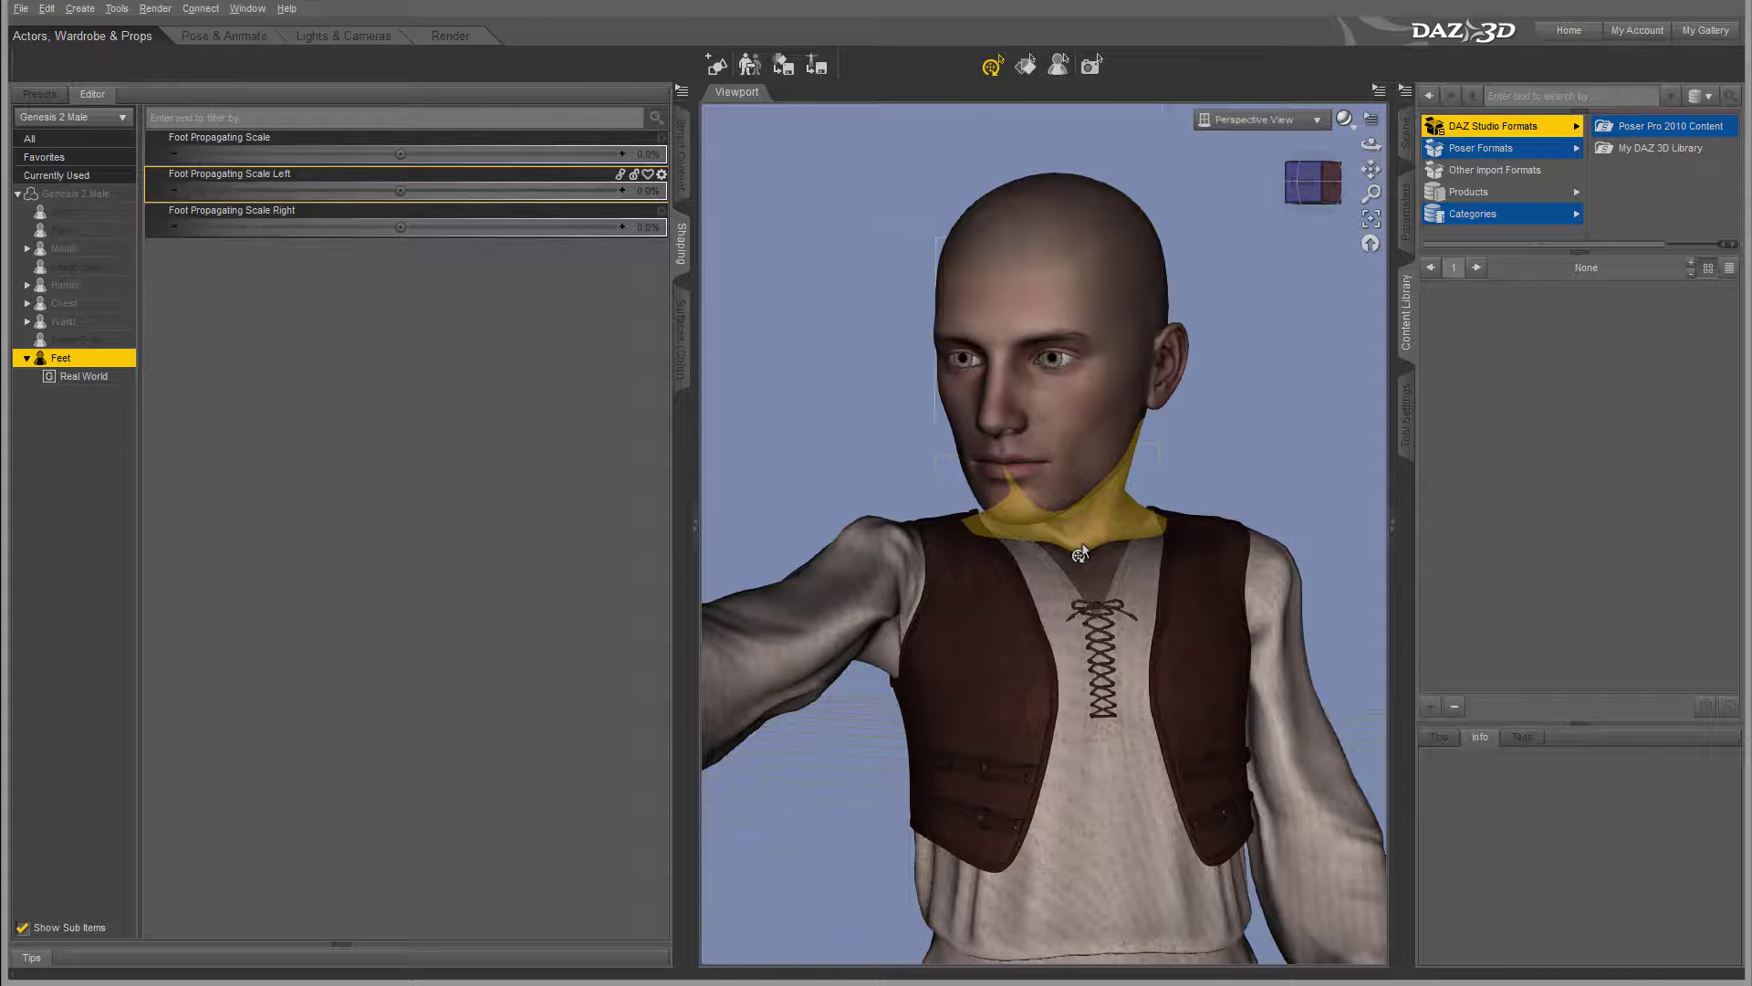
Orbit to the head profile, return to the Surfaces presets, and swing the view back to the front.
{"action": "mouse_move", "coordinate": [1299, 188]}
{"action": "left_mouse_down"}
{"action": "mouse_move", "coordinate": [1320, 199]}
{"action": "mouse_move", "coordinate": [1314, 187]}
{"action": "left_mouse_up"}
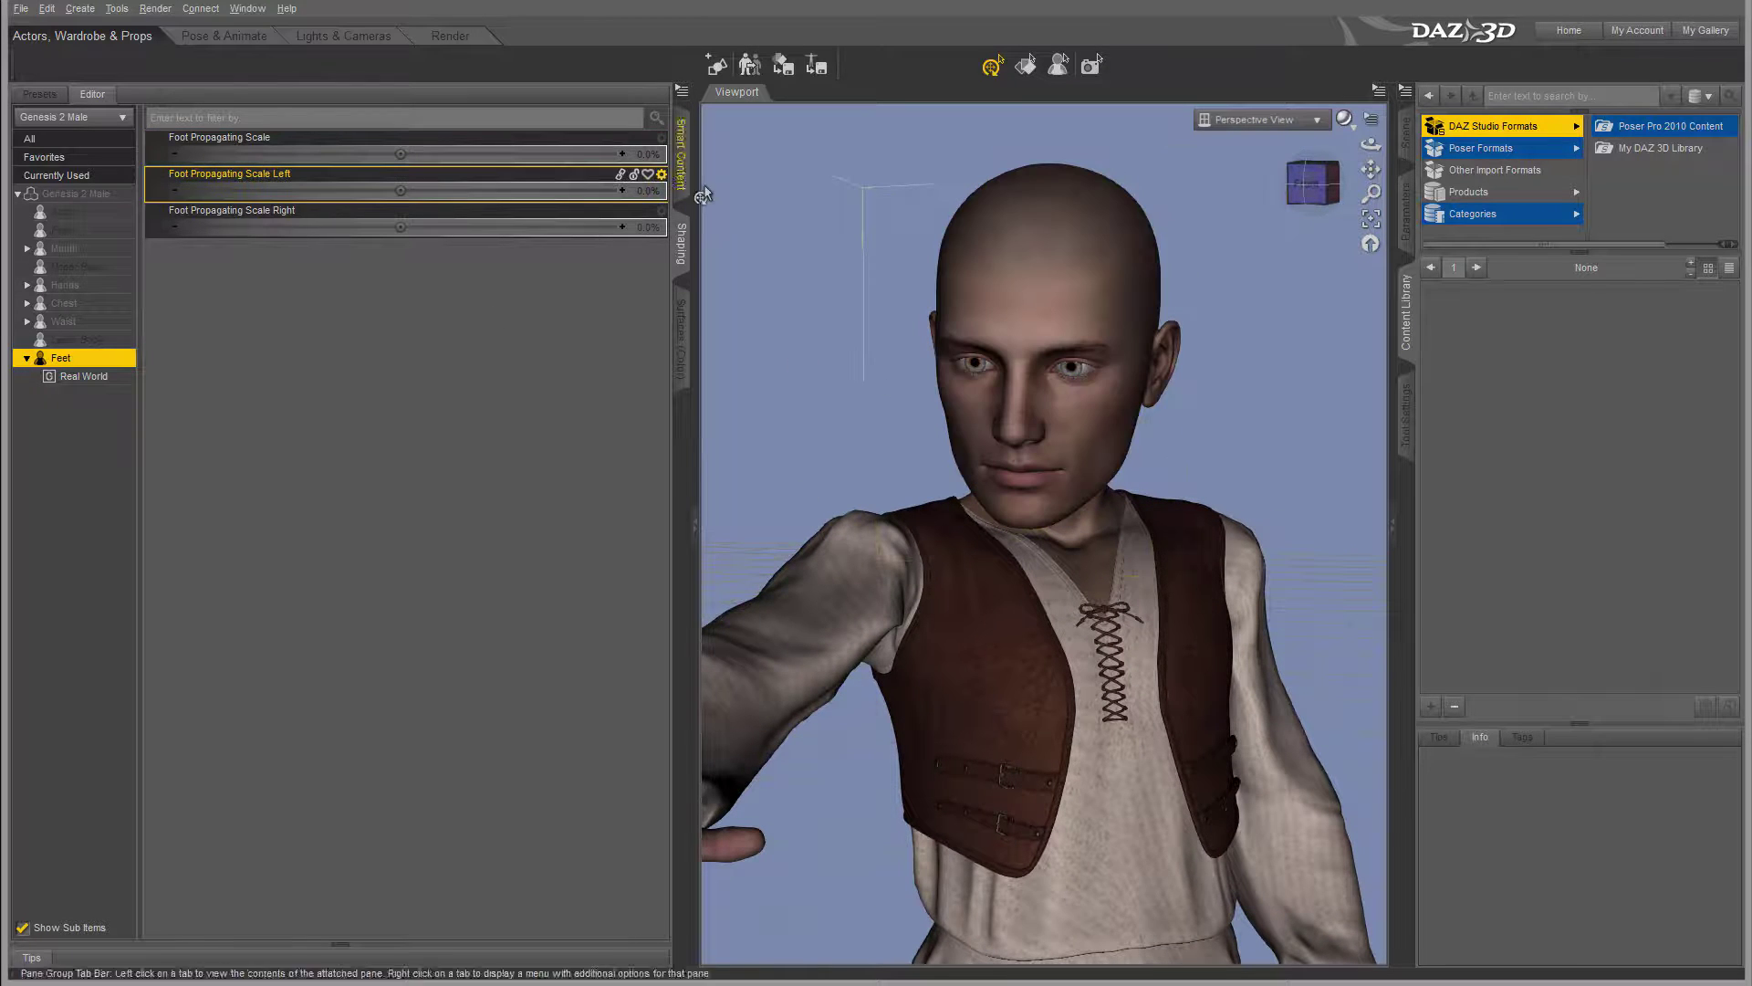
{"action": "left_click", "coordinate": [681, 337]}
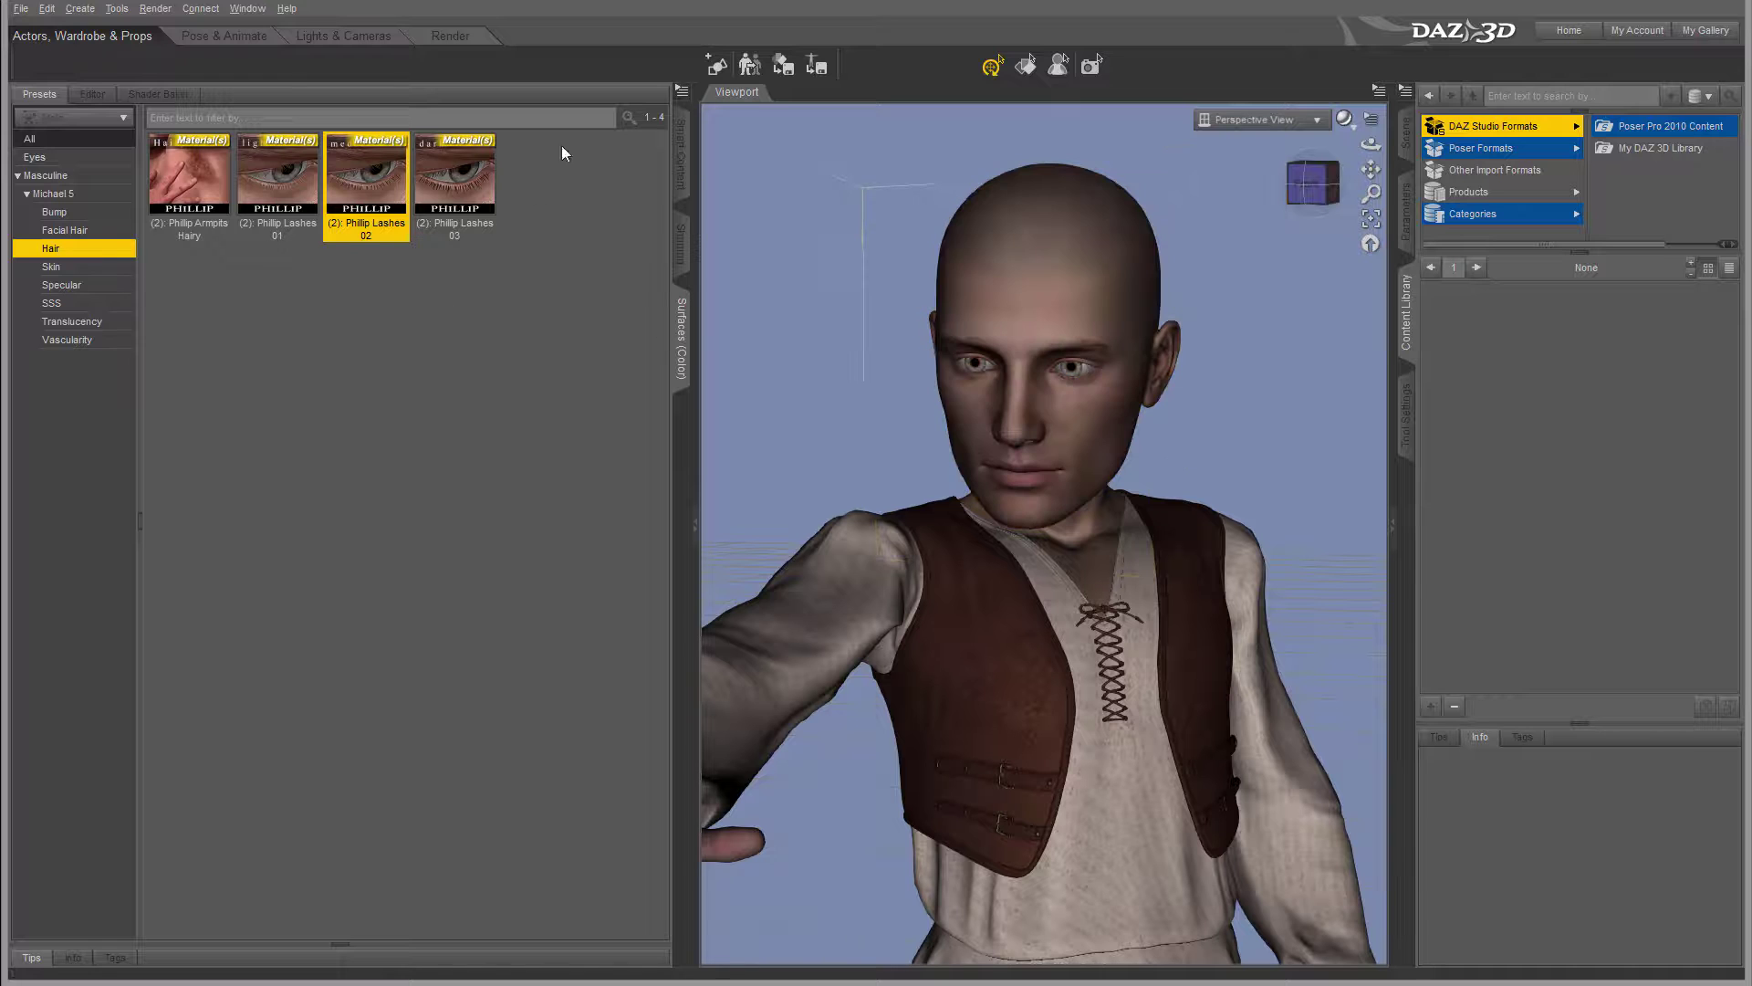
{"action": "left_click", "coordinate": [1334, 172]}
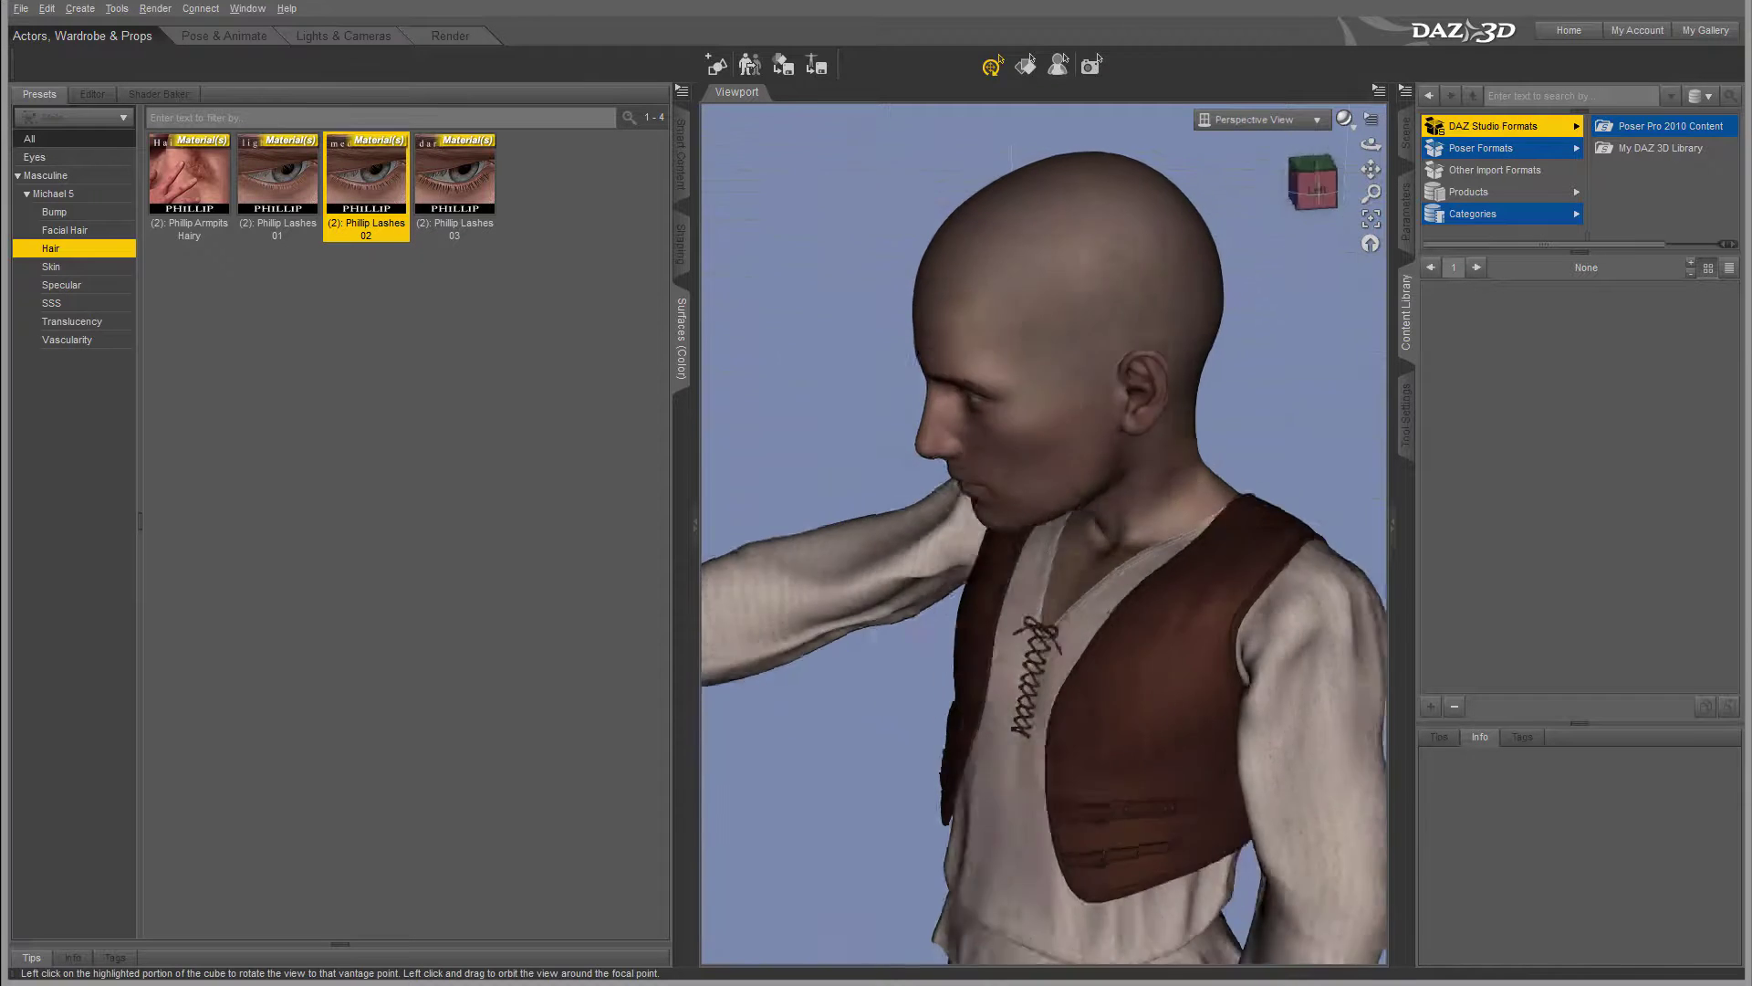
{"action": "left_click", "coordinate": [1313, 182]}
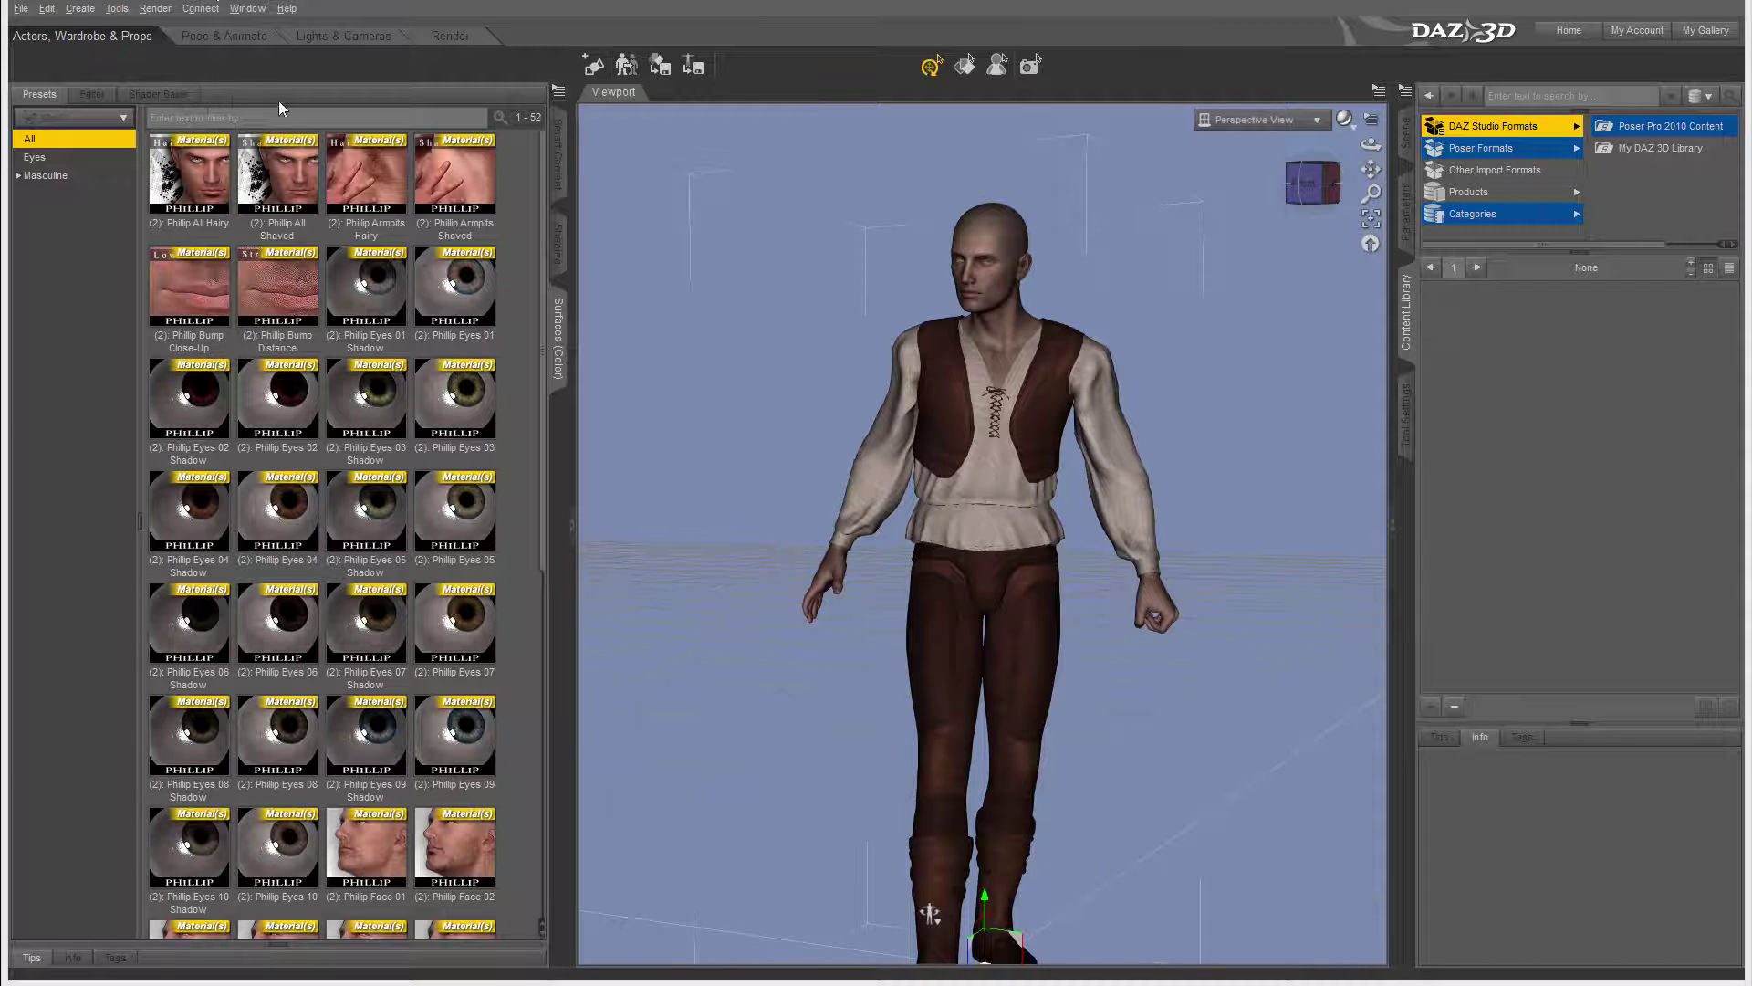
In the Surfaces Editor, select the LJShirt surface and open its Opacity Color map options.
{"action": "left_click", "coordinate": [92, 97]}
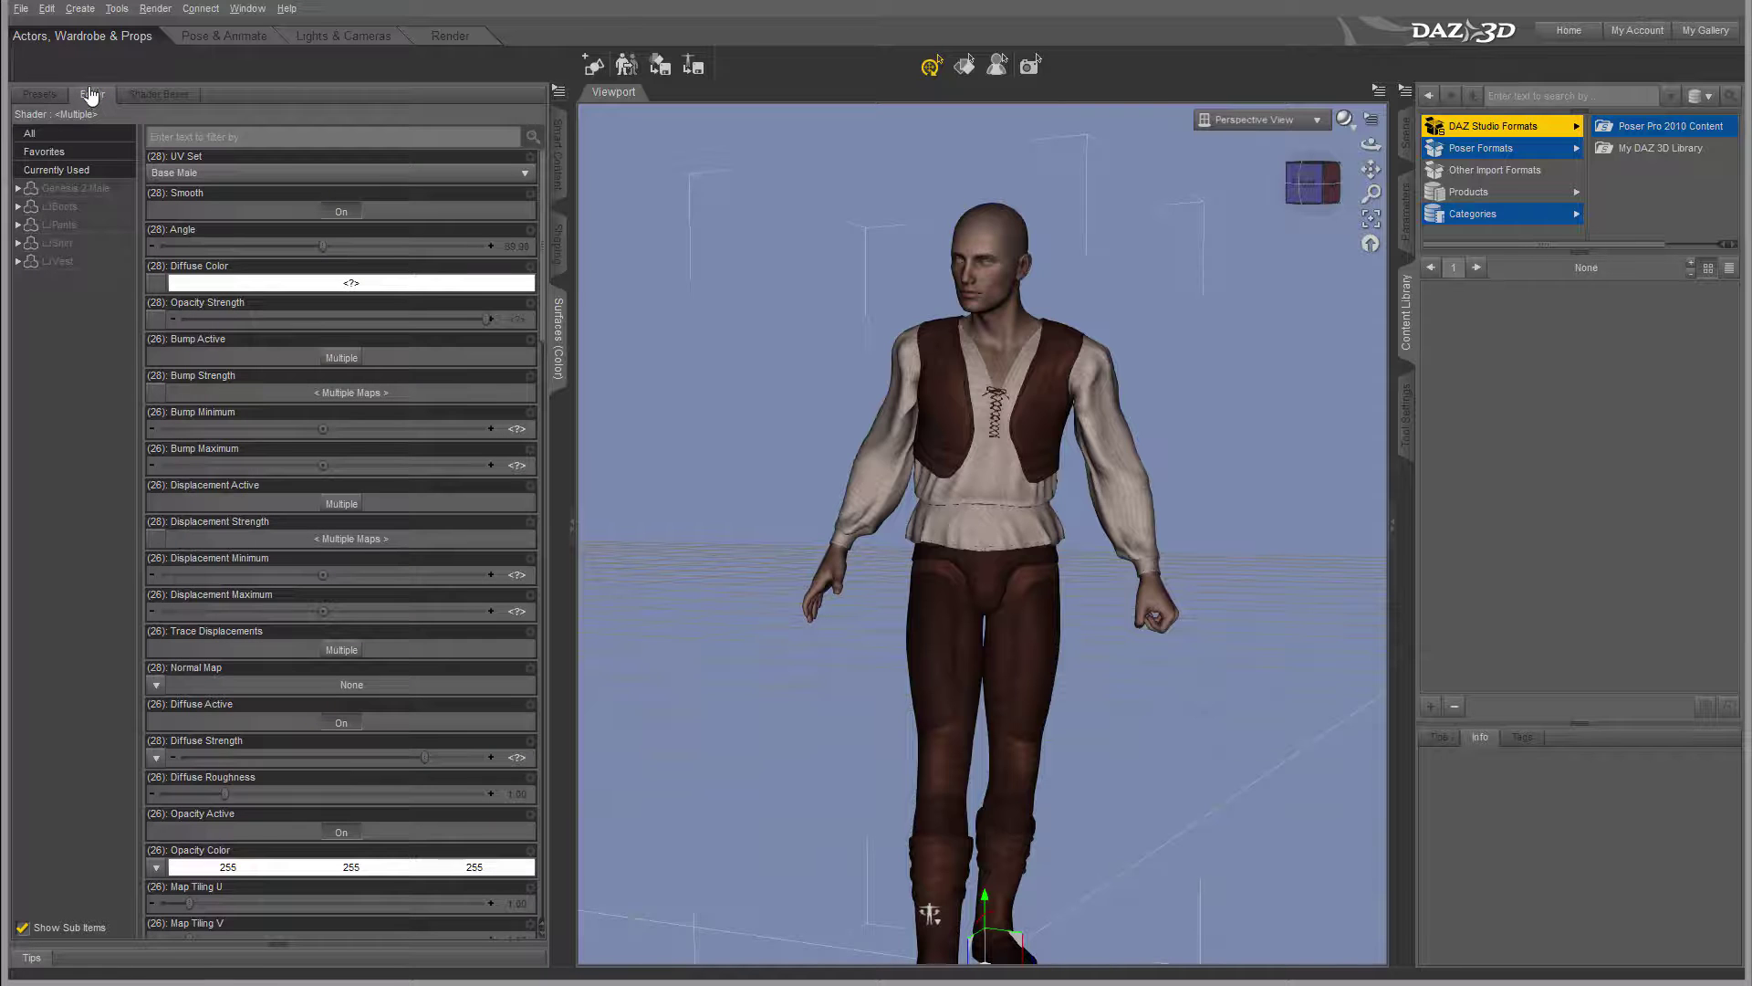
{"action": "left_click", "coordinate": [52, 227]}
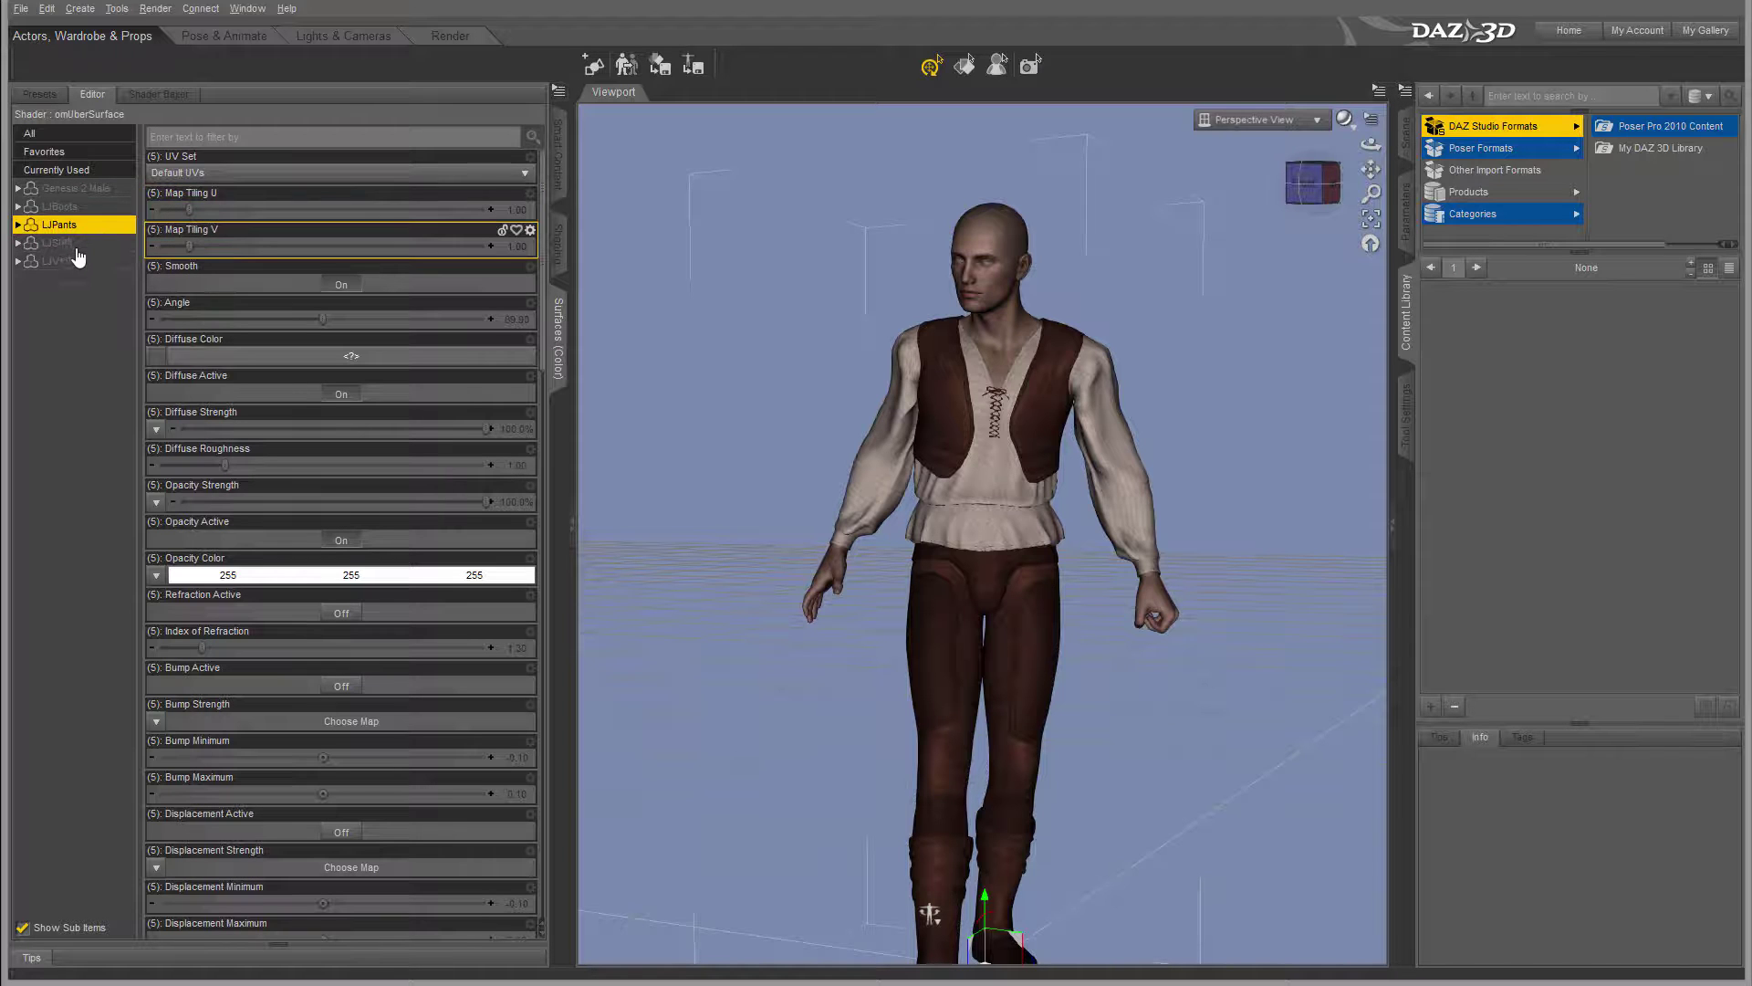
{"action": "left_click", "coordinate": [64, 245]}
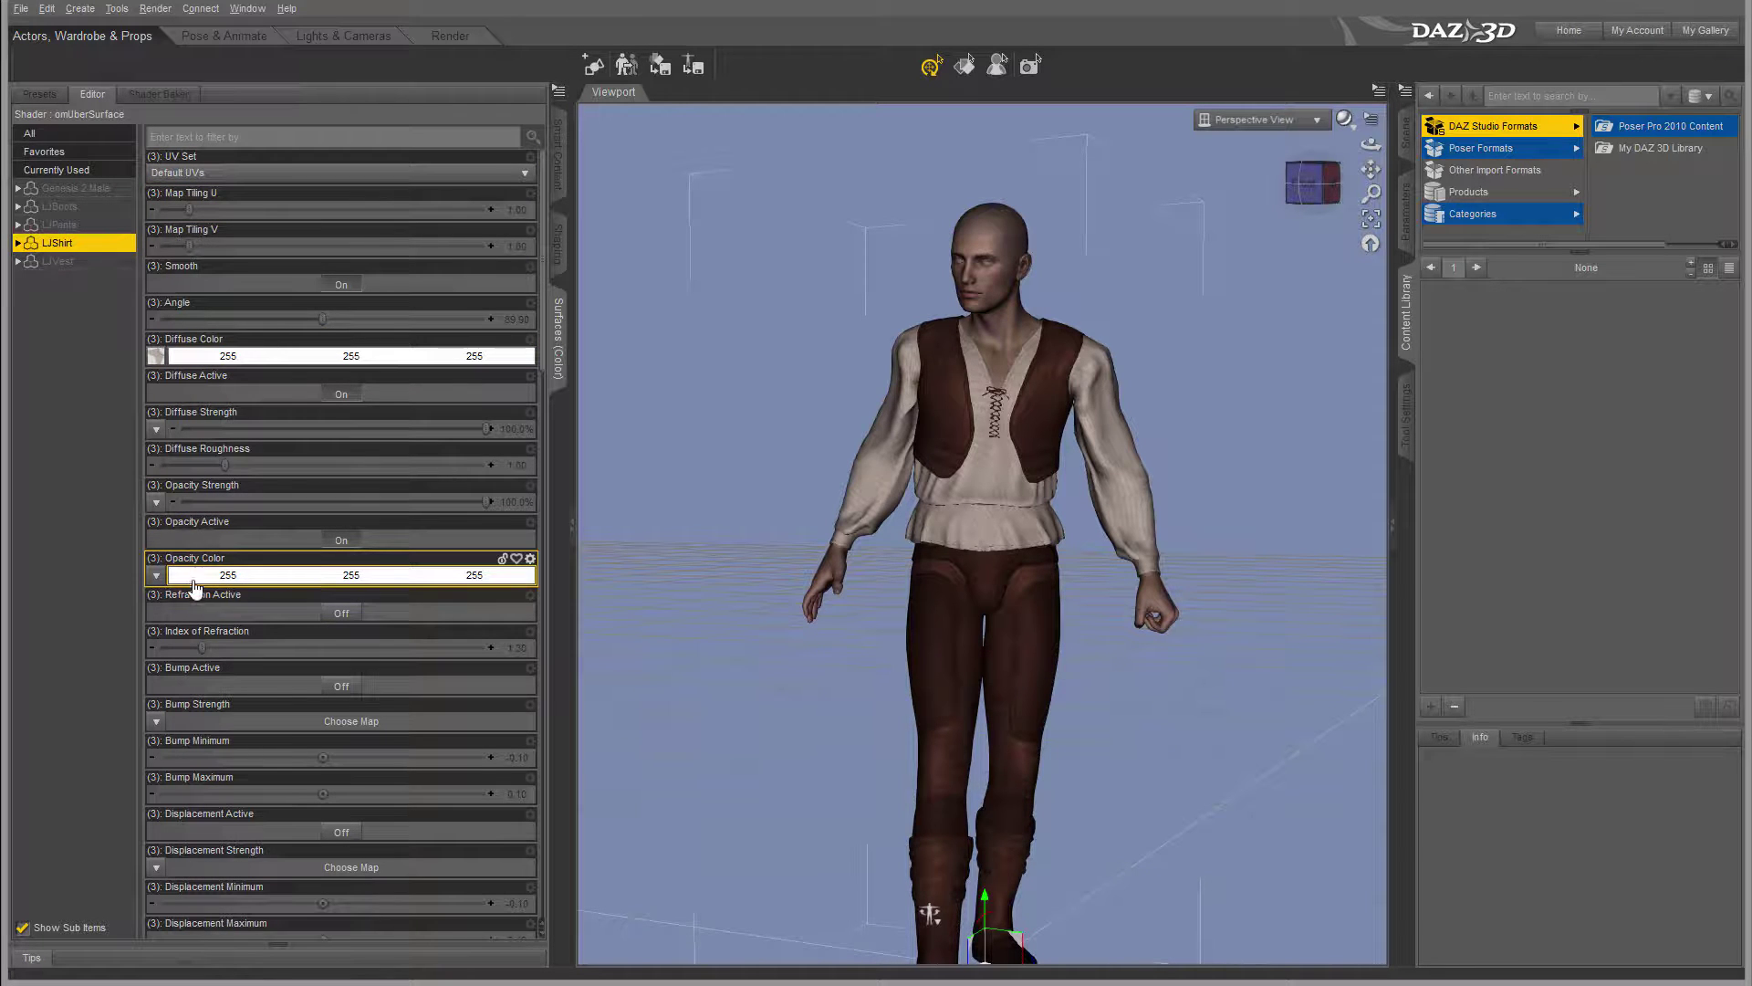
{"action": "left_click", "coordinate": [157, 575]}
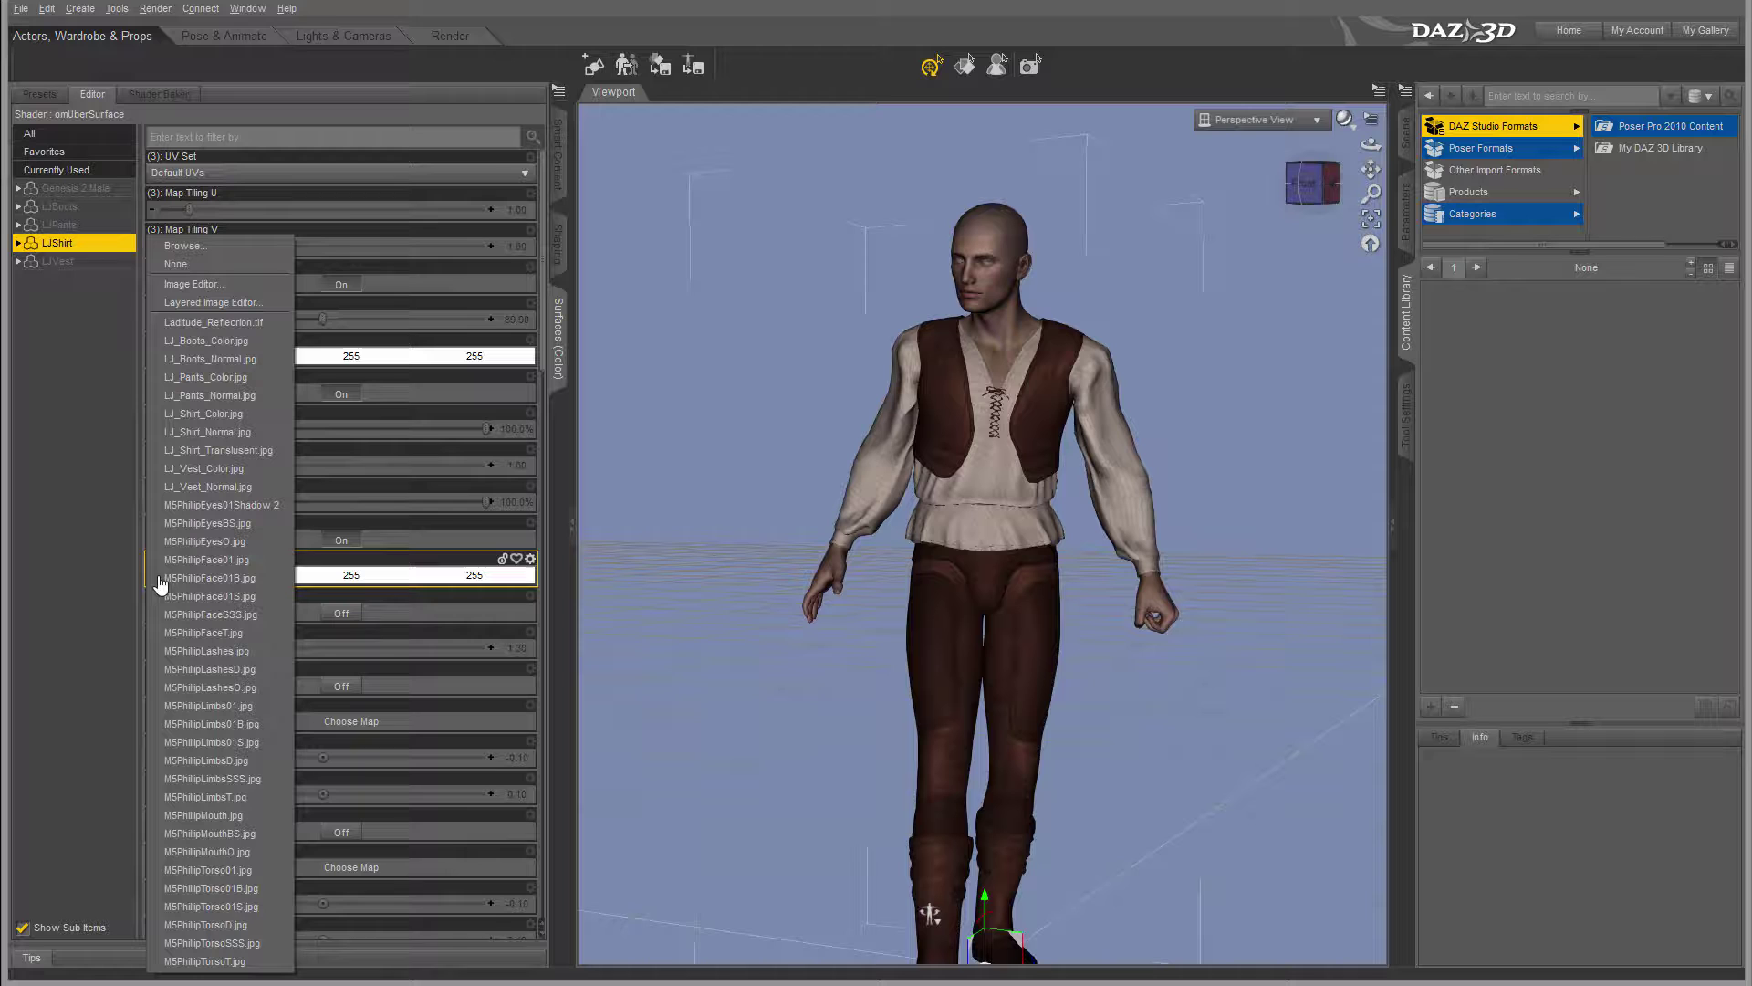
Set the LJShirt Opacity Color to pink (255, 24, 147).
{"action": "left_click", "coordinate": [409, 576]}
{"action": "left_click_drag", "start_coordinate": [944, 381], "coordinate": [884, 359]}
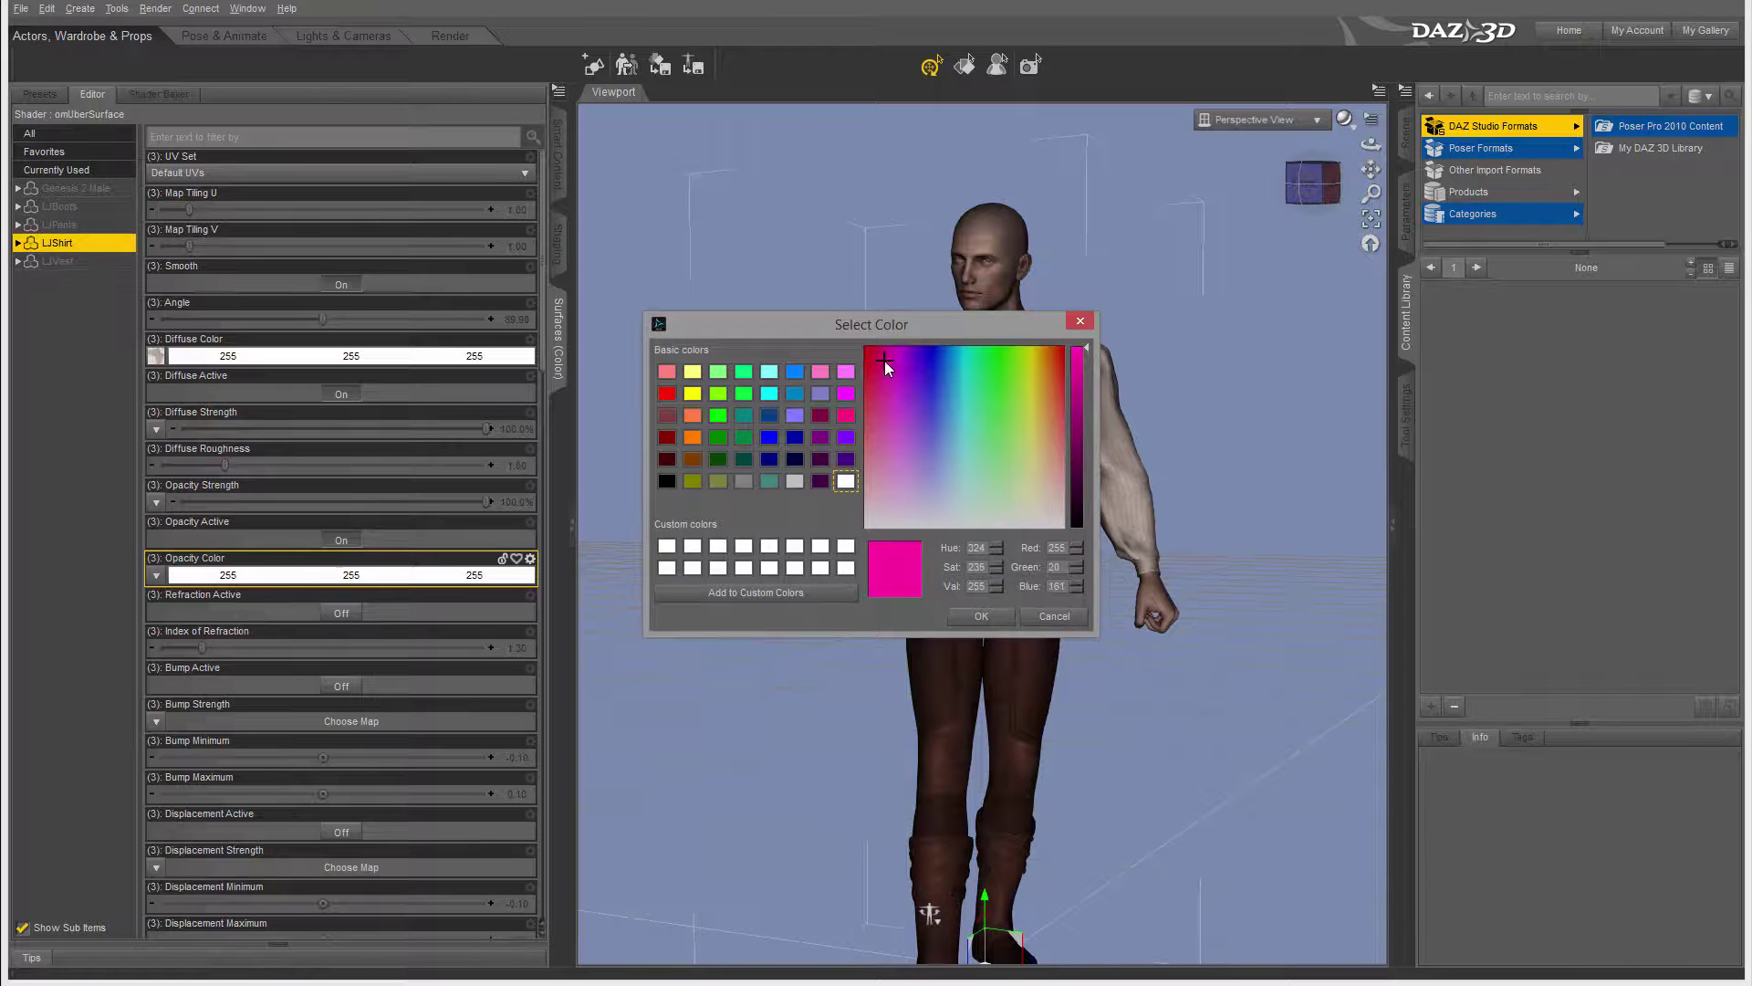
{"action": "left_click", "coordinate": [981, 616]}
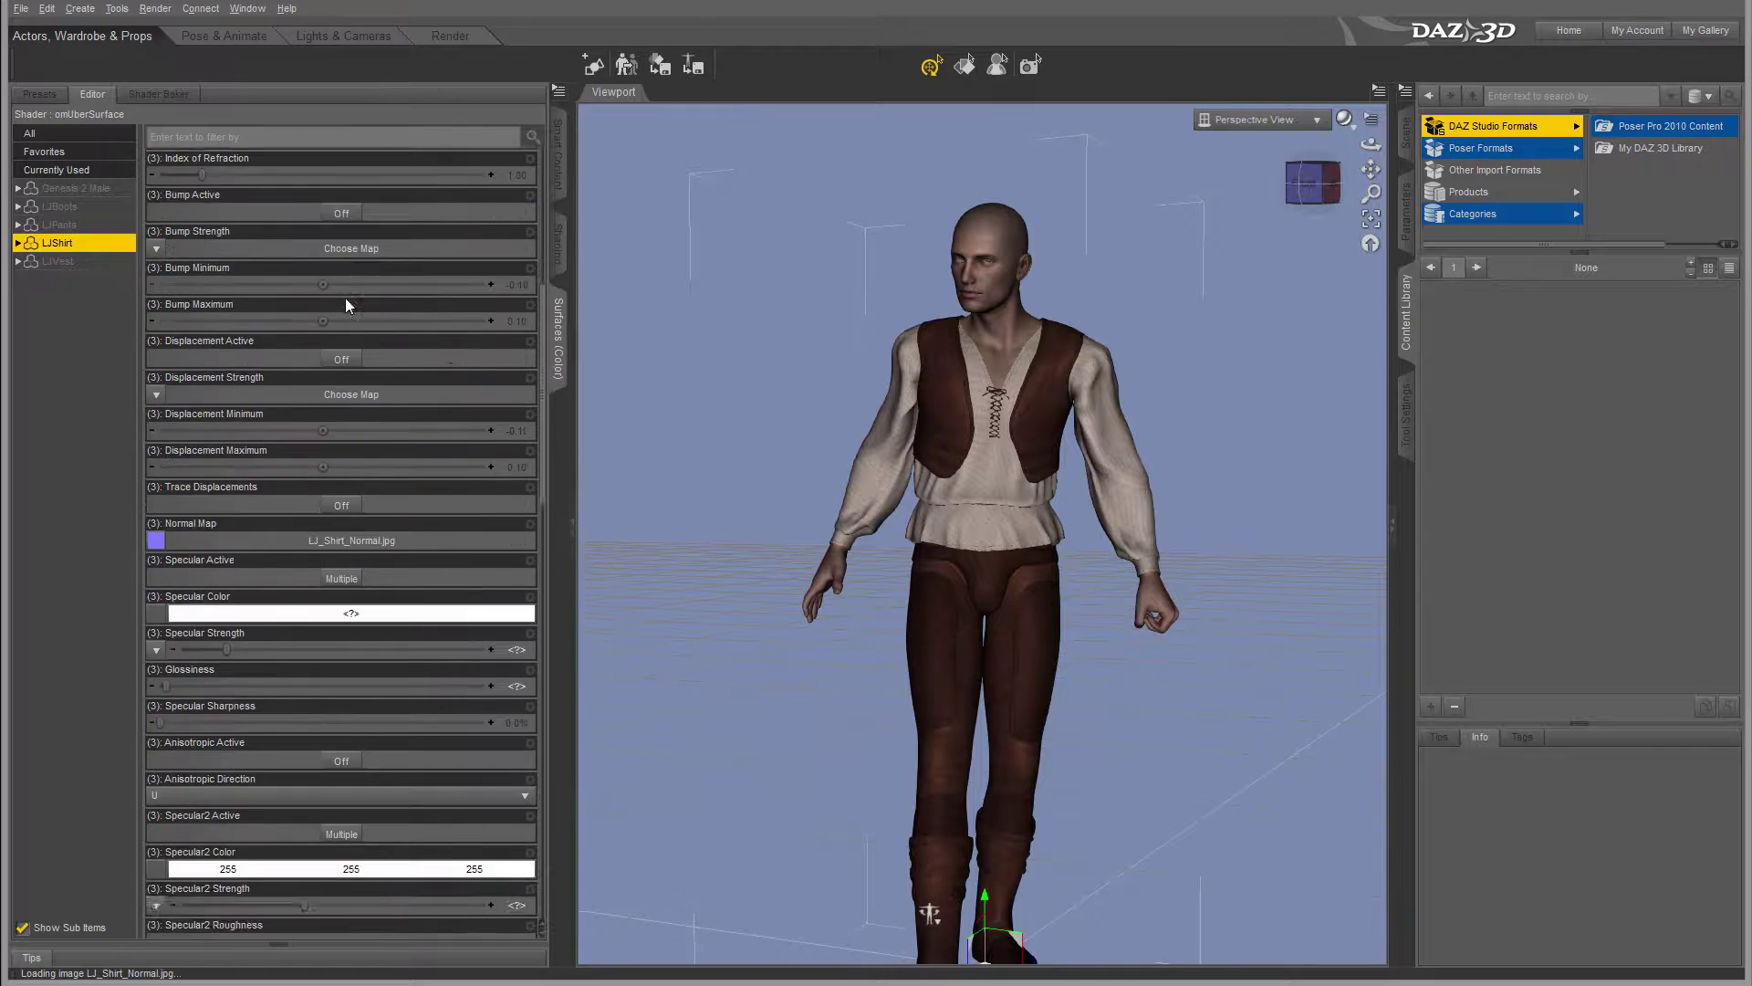
Look over the shirt's properties, then view the Shader Baker settings (512 resolution, TIFF).
{"action": "scroll", "coordinate": [345, 297], "scroll_direction": "down", "scroll_amount": 10}
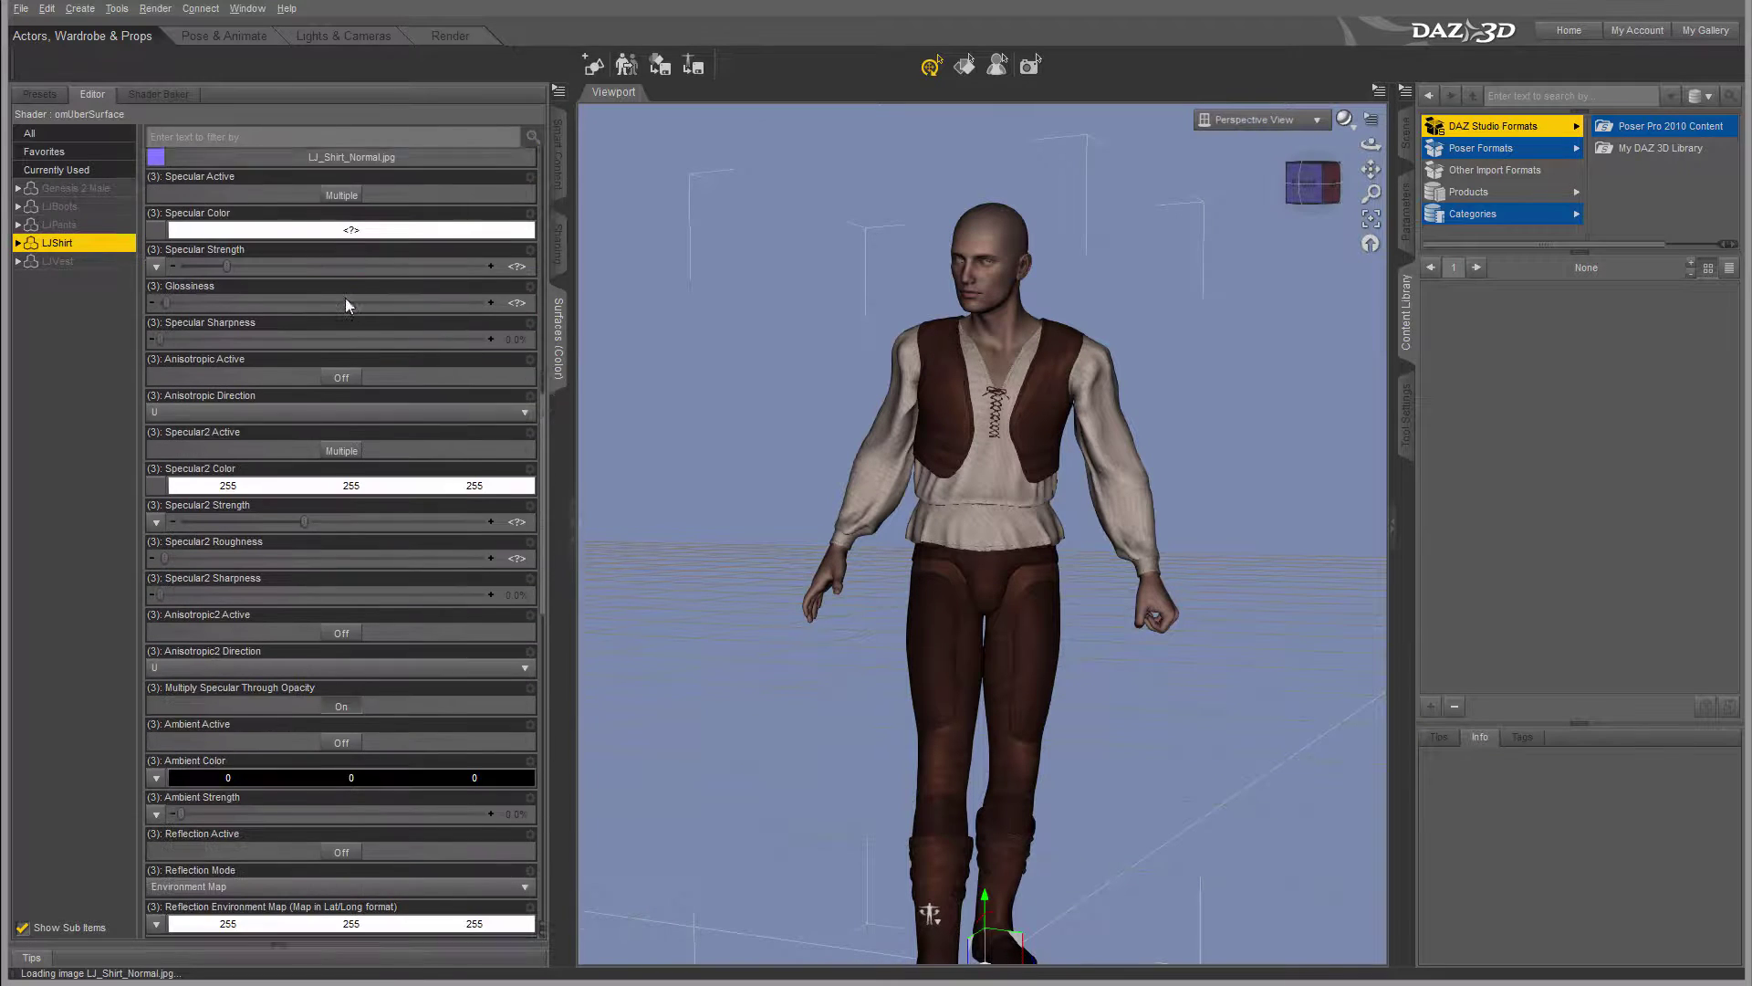
{"action": "scroll", "coordinate": [357, 447], "scroll_direction": "down", "scroll_amount": 12}
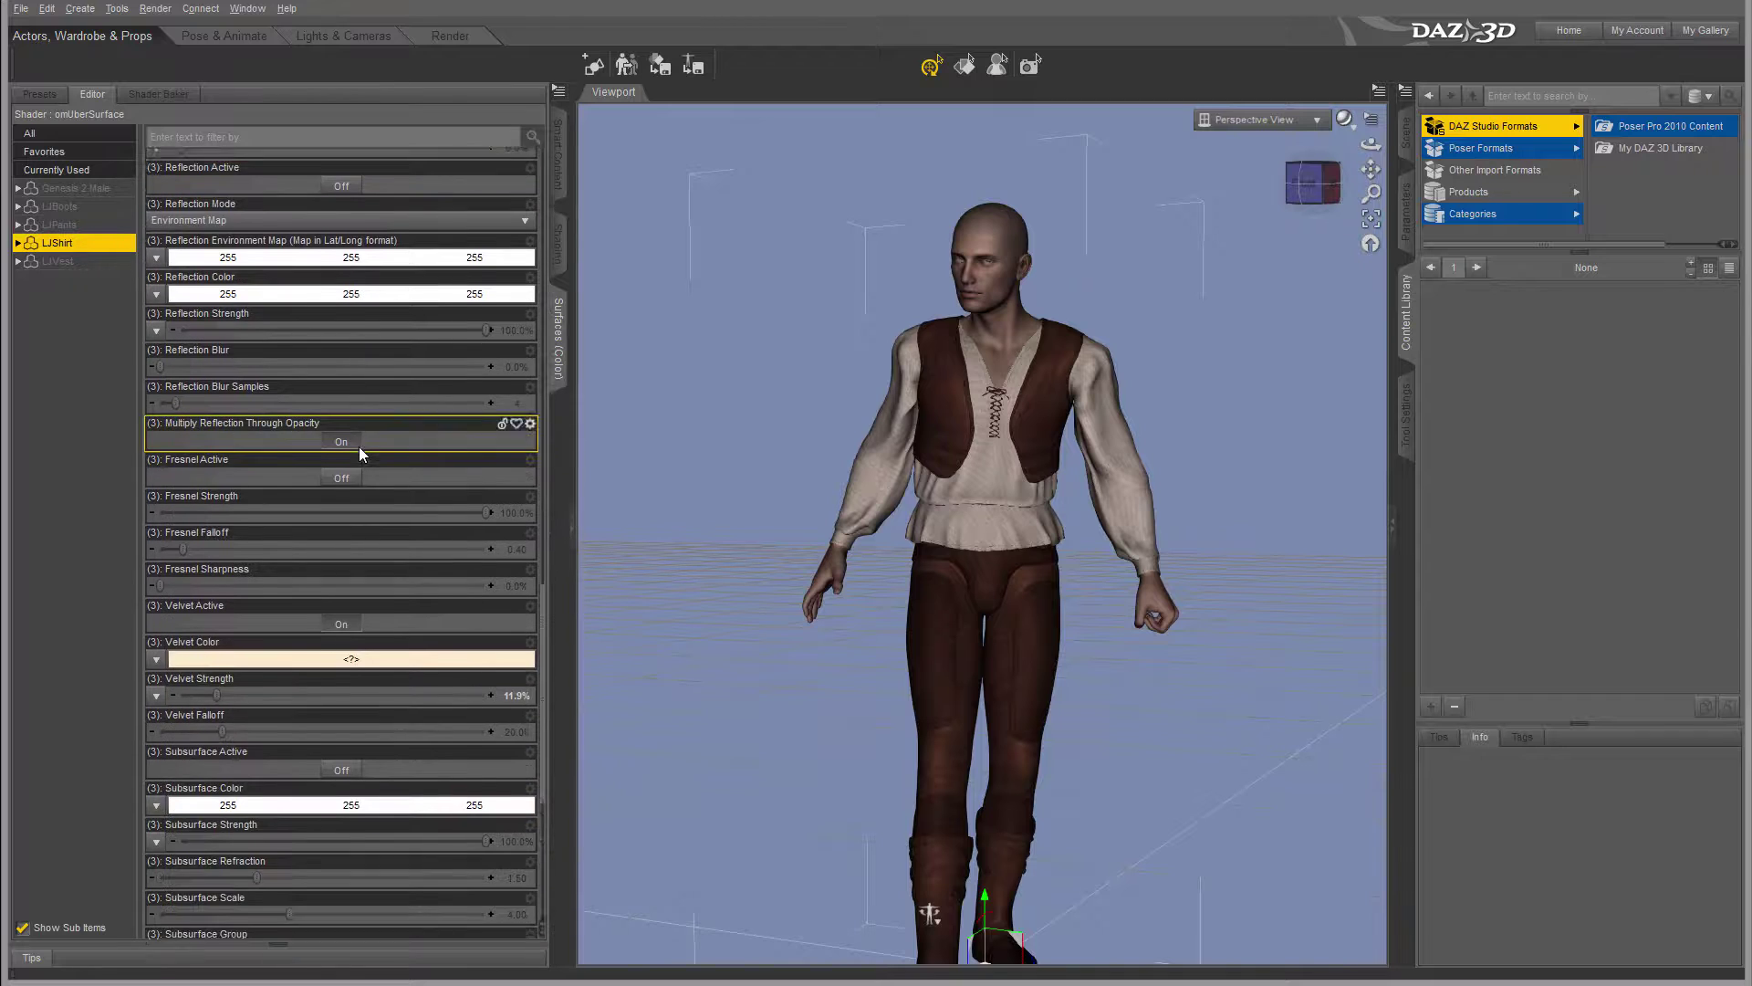
{"action": "scroll", "coordinate": [359, 446], "scroll_direction": "up", "scroll_amount": 20}
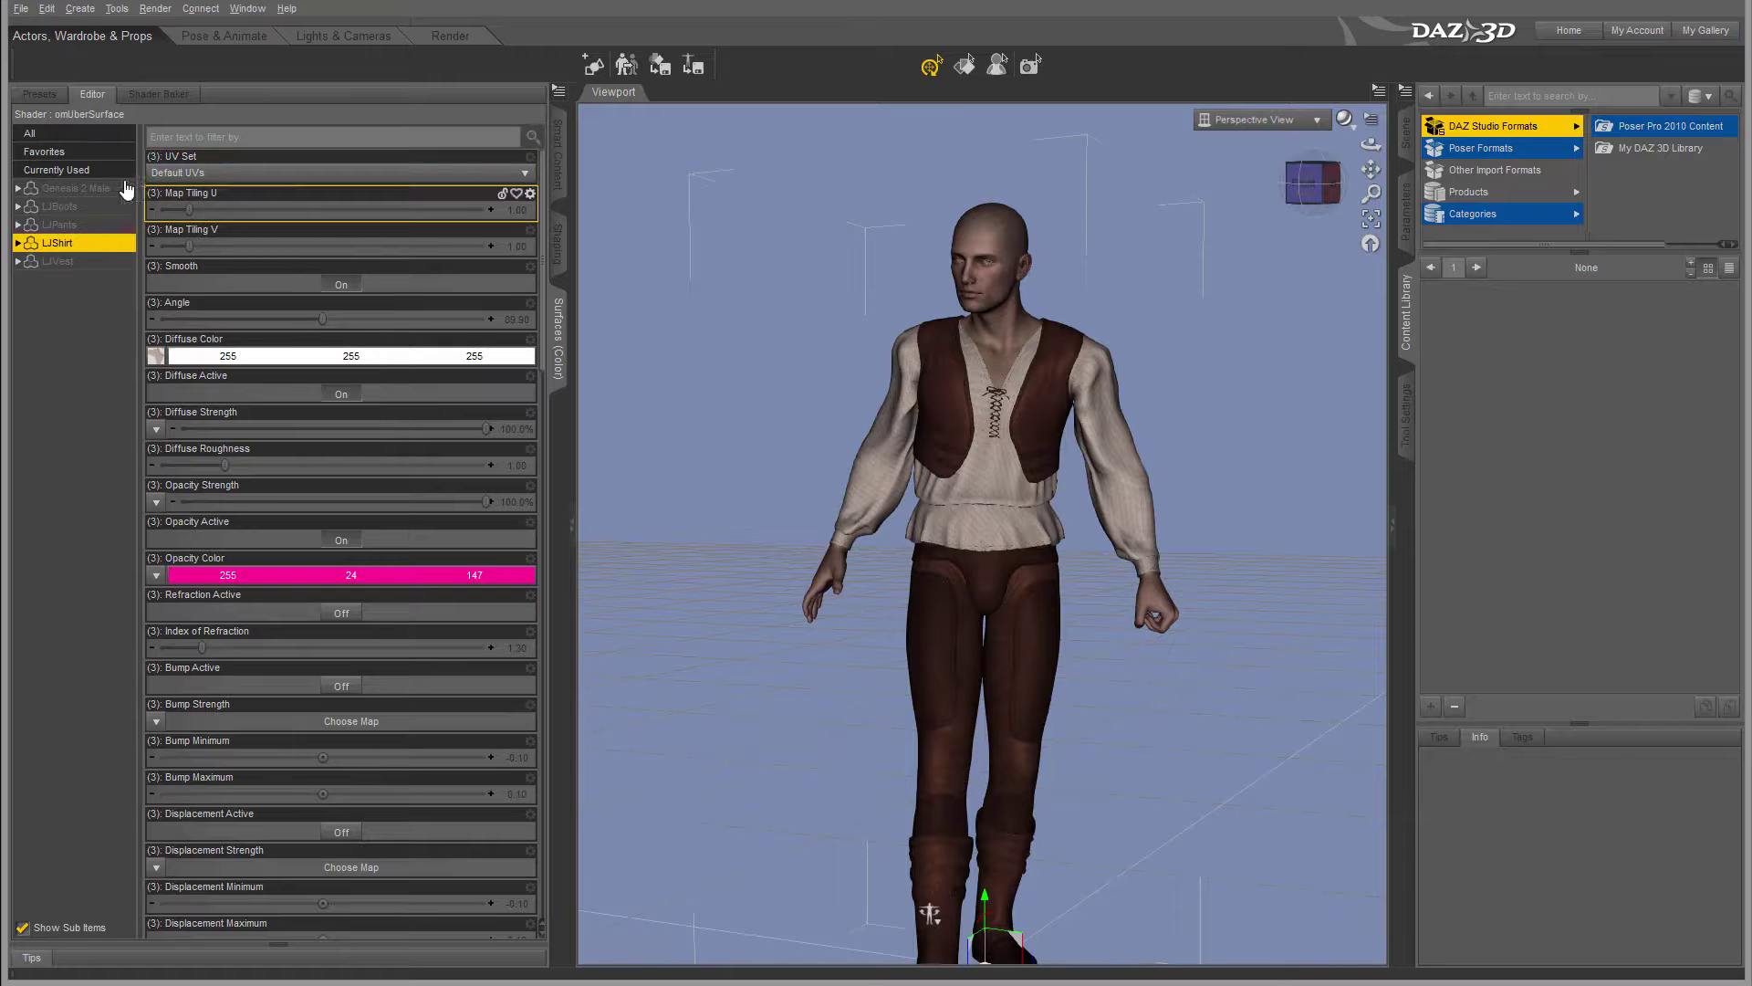
{"action": "left_click", "coordinate": [156, 95]}
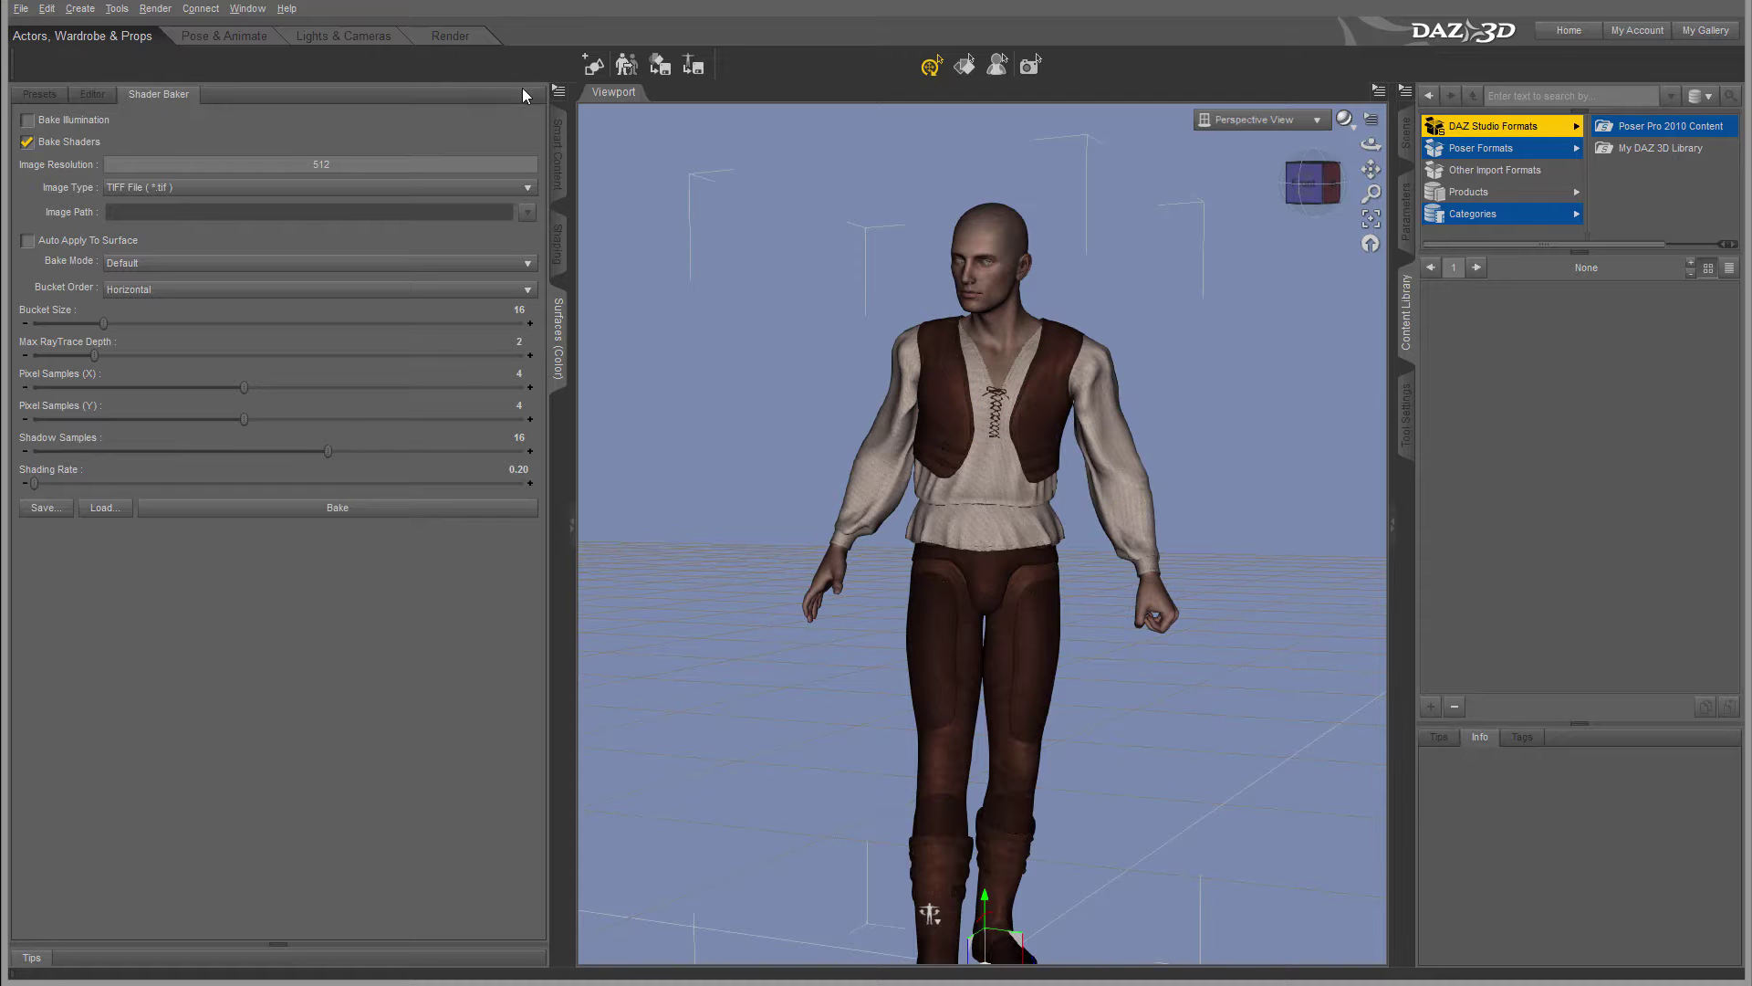
Switch between the Editor and Shader Baker, then browse the 52 Phillip material presets.
{"action": "left_click", "coordinate": [91, 94]}
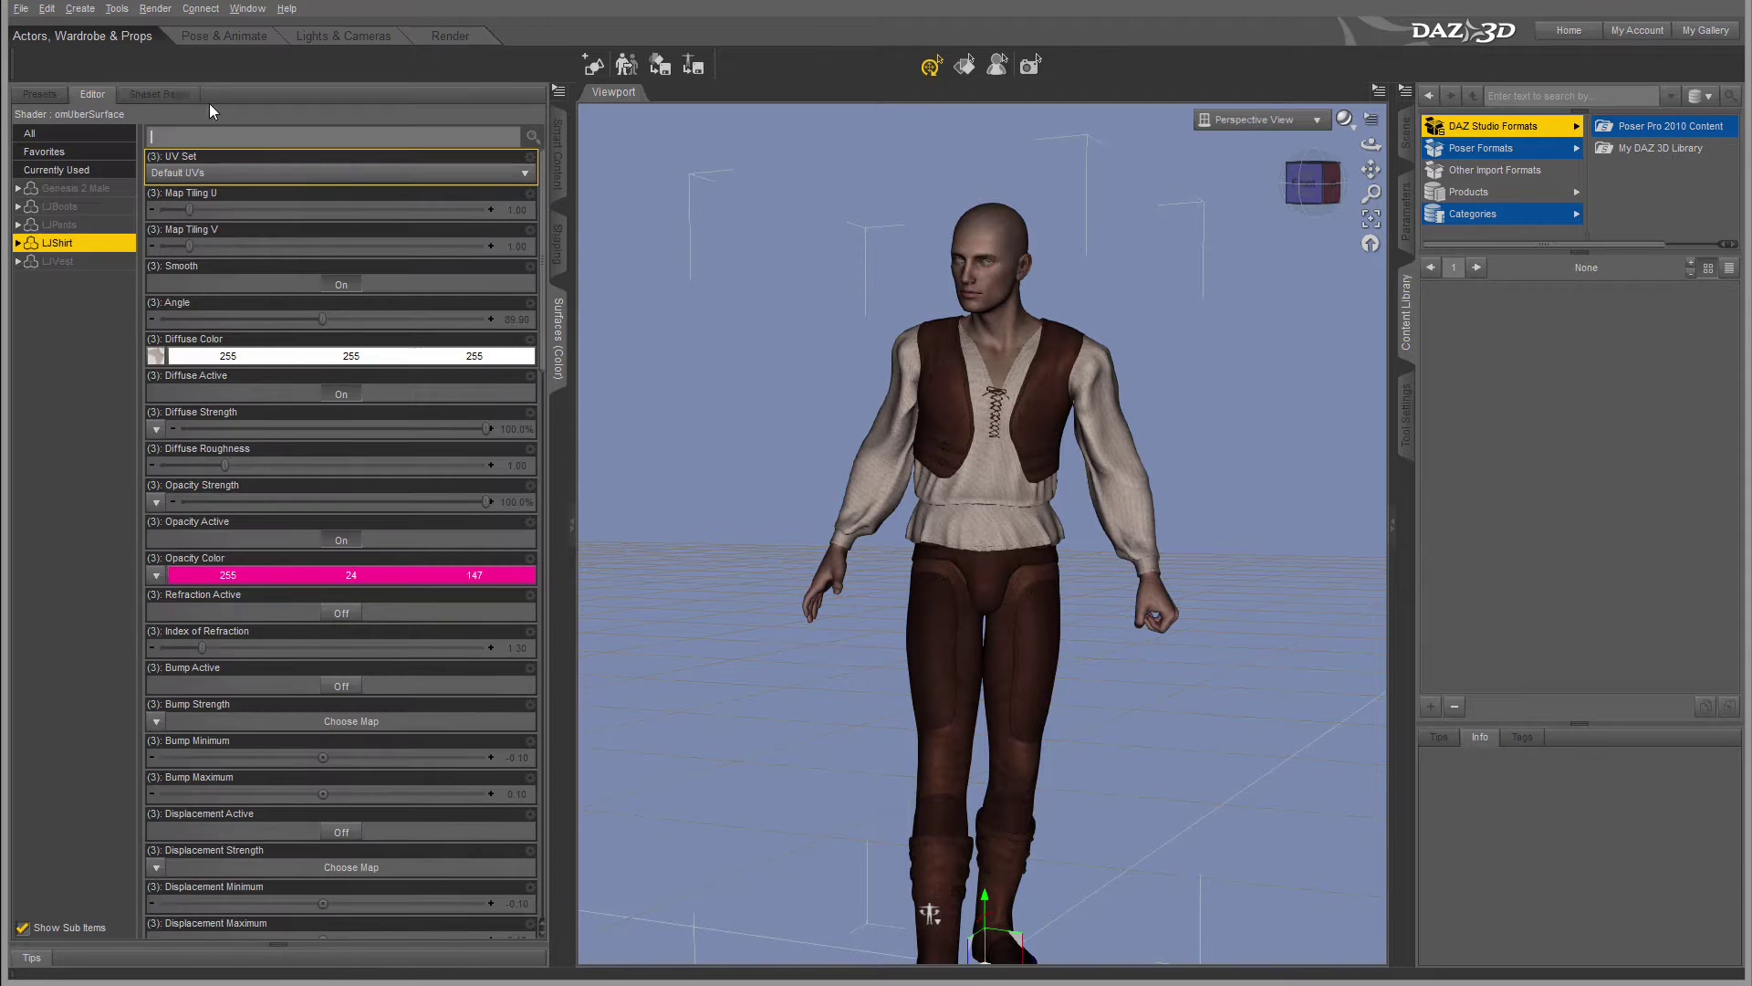
{"action": "left_click", "coordinate": [162, 97]}
{"action": "left_click", "coordinate": [92, 94]}
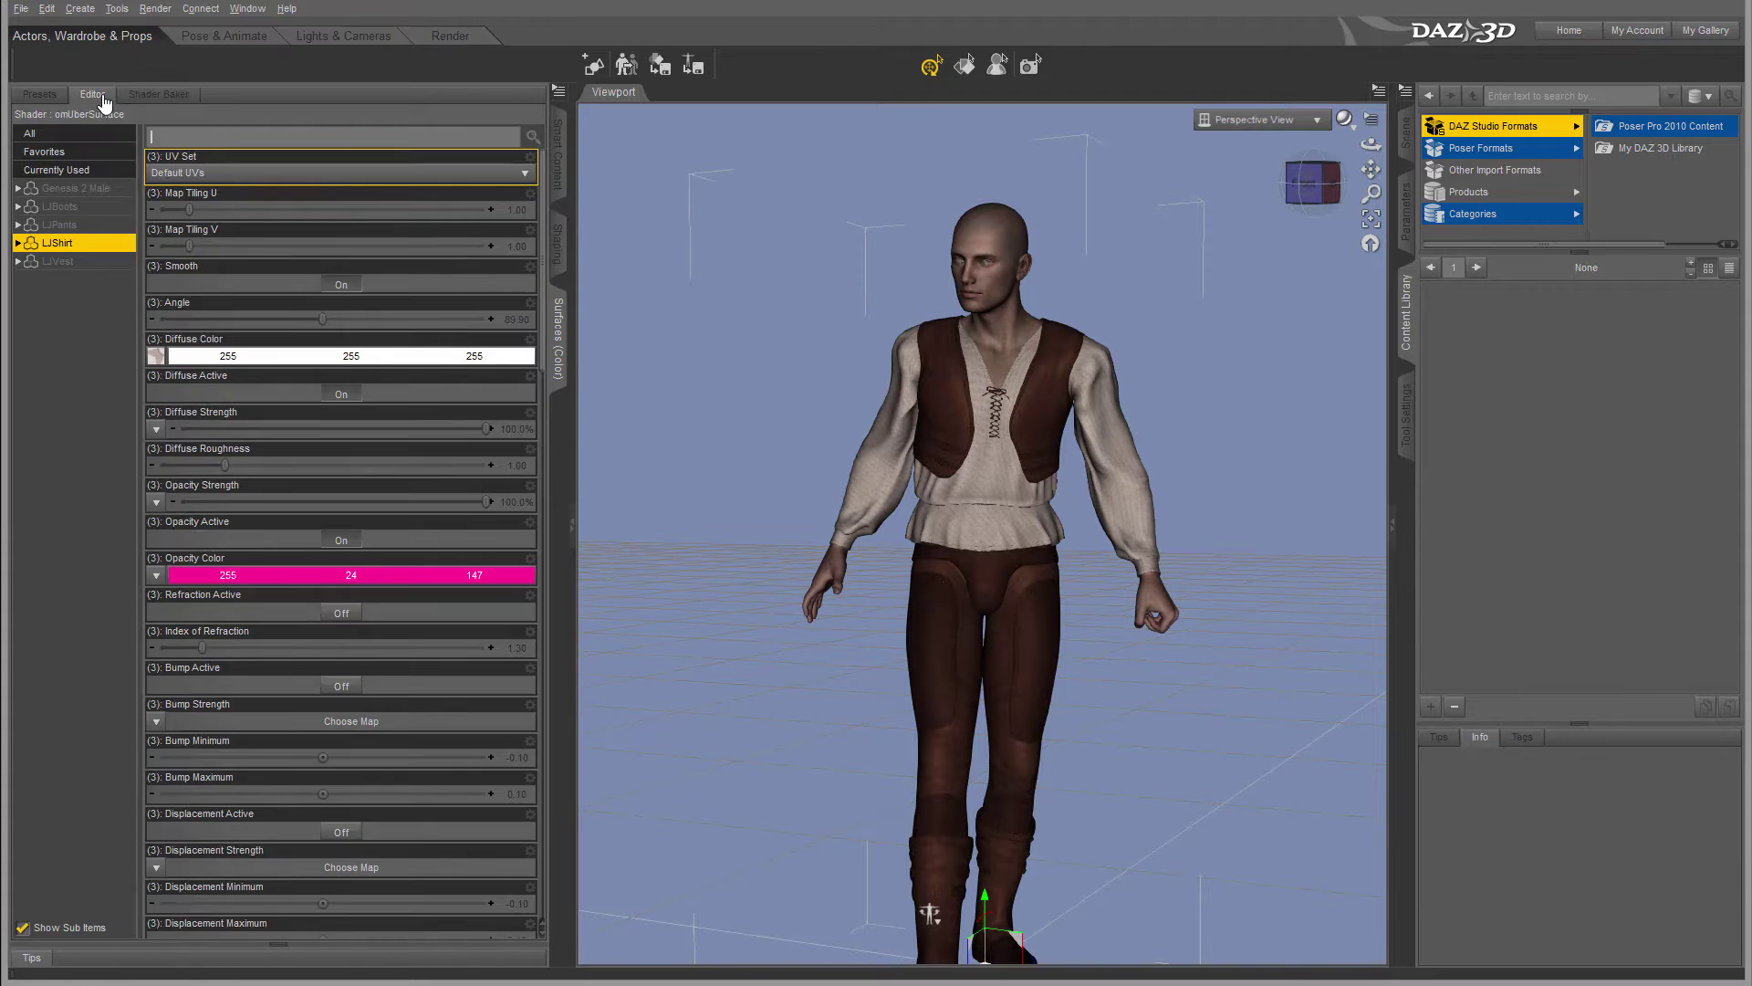
{"action": "left_click", "coordinate": [29, 97]}
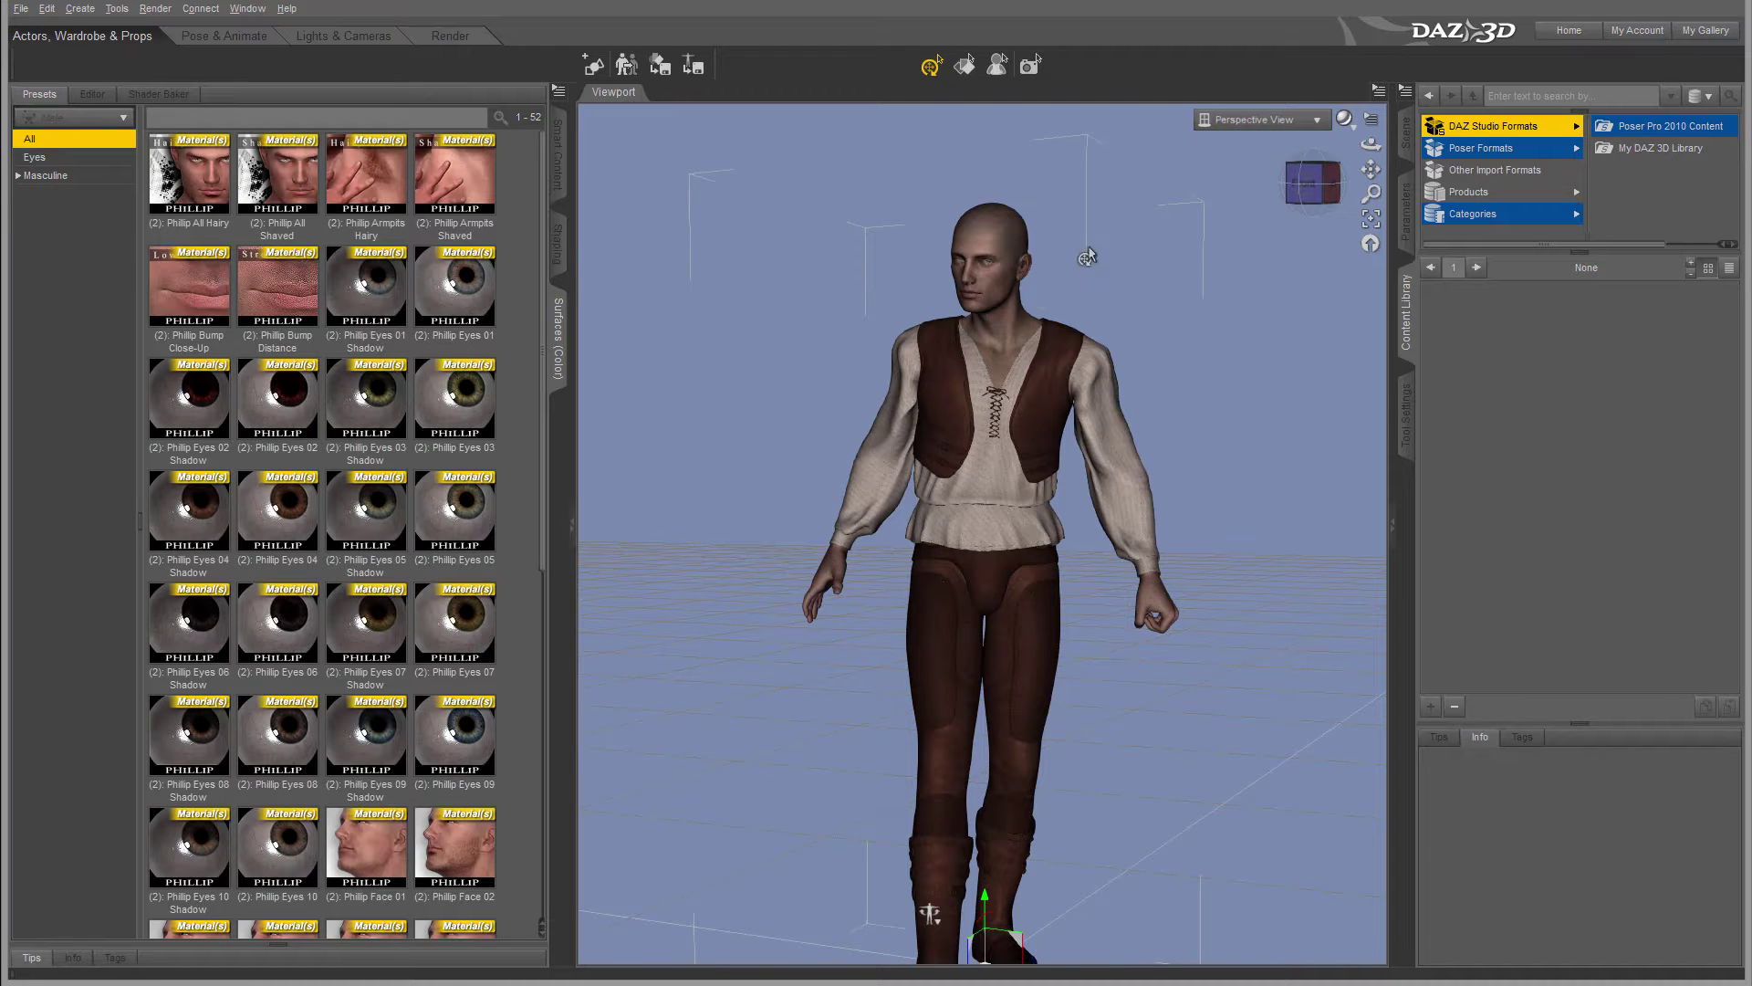
{"action": "scroll", "coordinate": [324, 393], "scroll_direction": "down", "scroll_amount": 5}
{"action": "scroll", "coordinate": [433, 198], "scroll_direction": "up", "scroll_amount": 5}
{"action": "scroll", "coordinate": [373, 442], "scroll_direction": "down", "scroll_amount": 3}
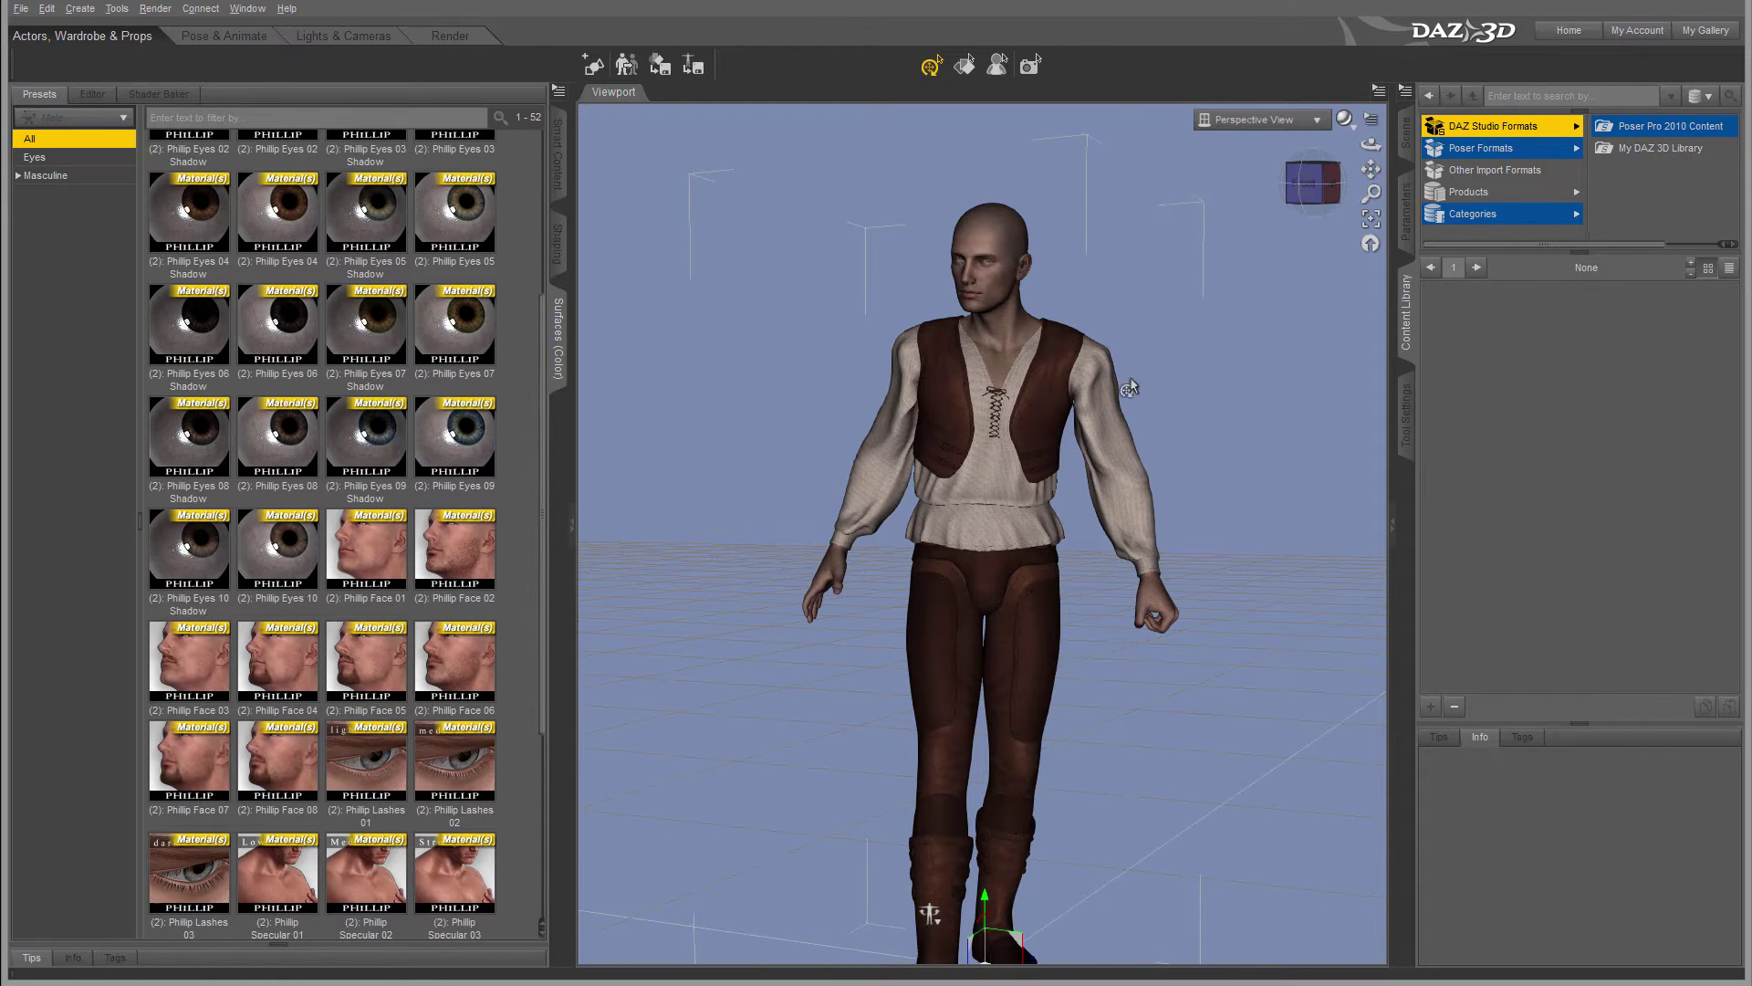